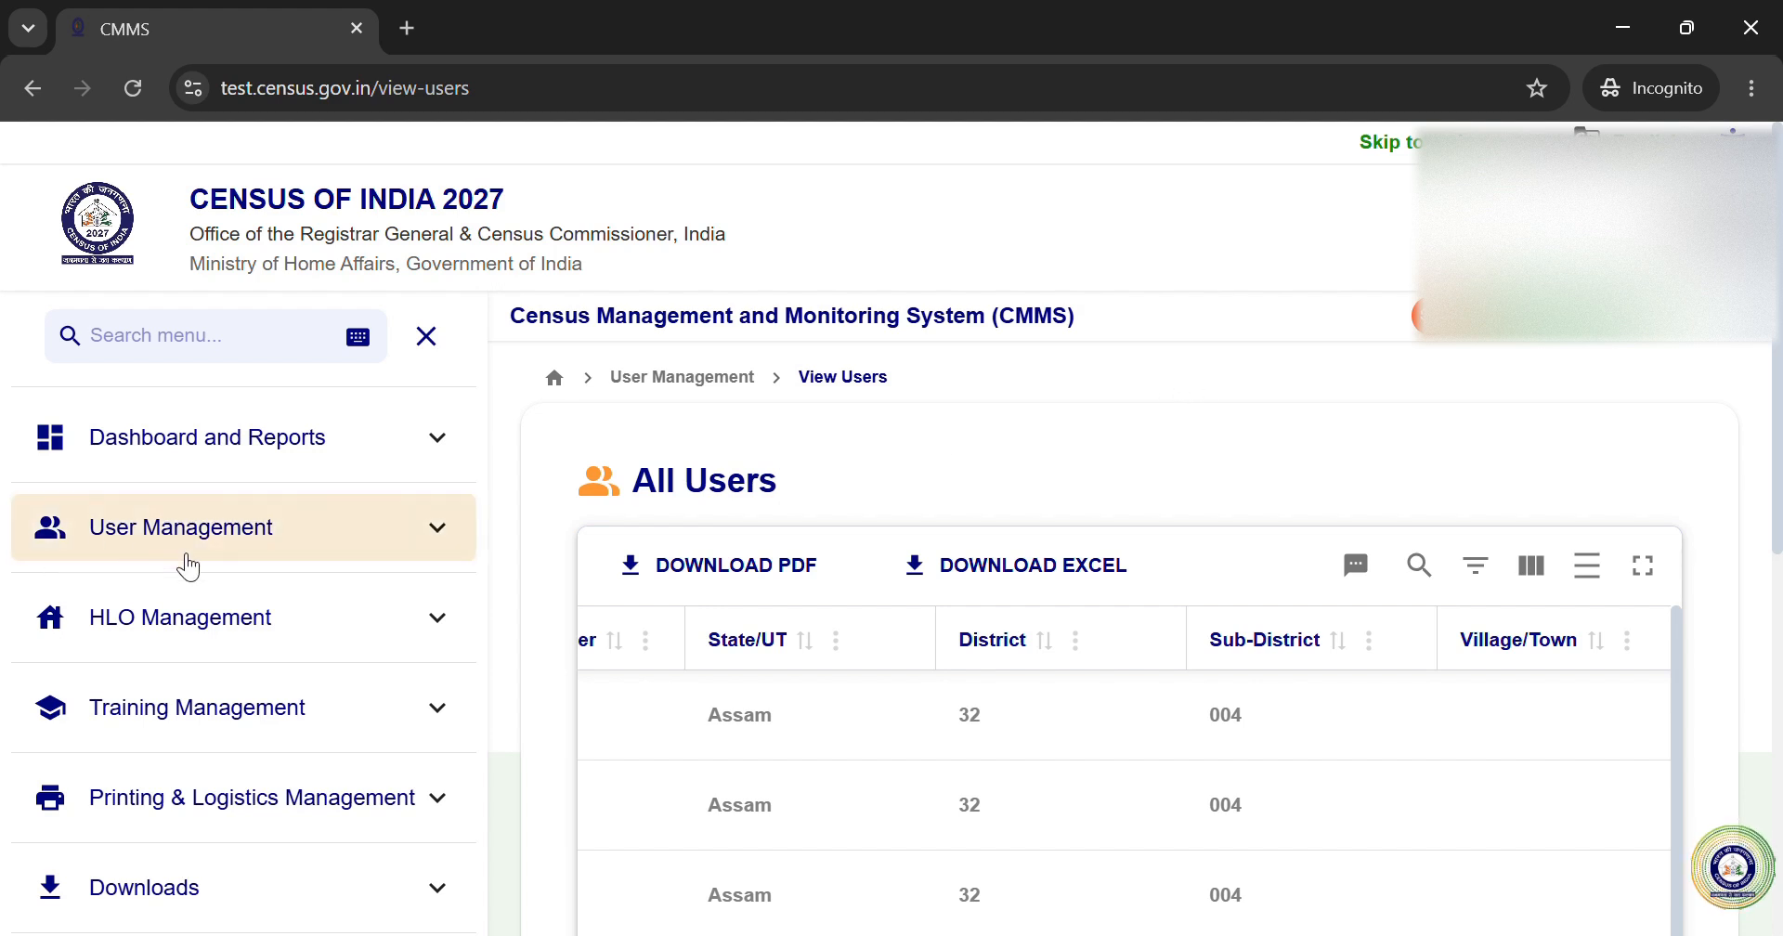
Step: Expand User Management, browse Single User, Bulk User and View Users, ending on Single User Account Creation
{"action": "left_click", "coordinate": [437, 531]}
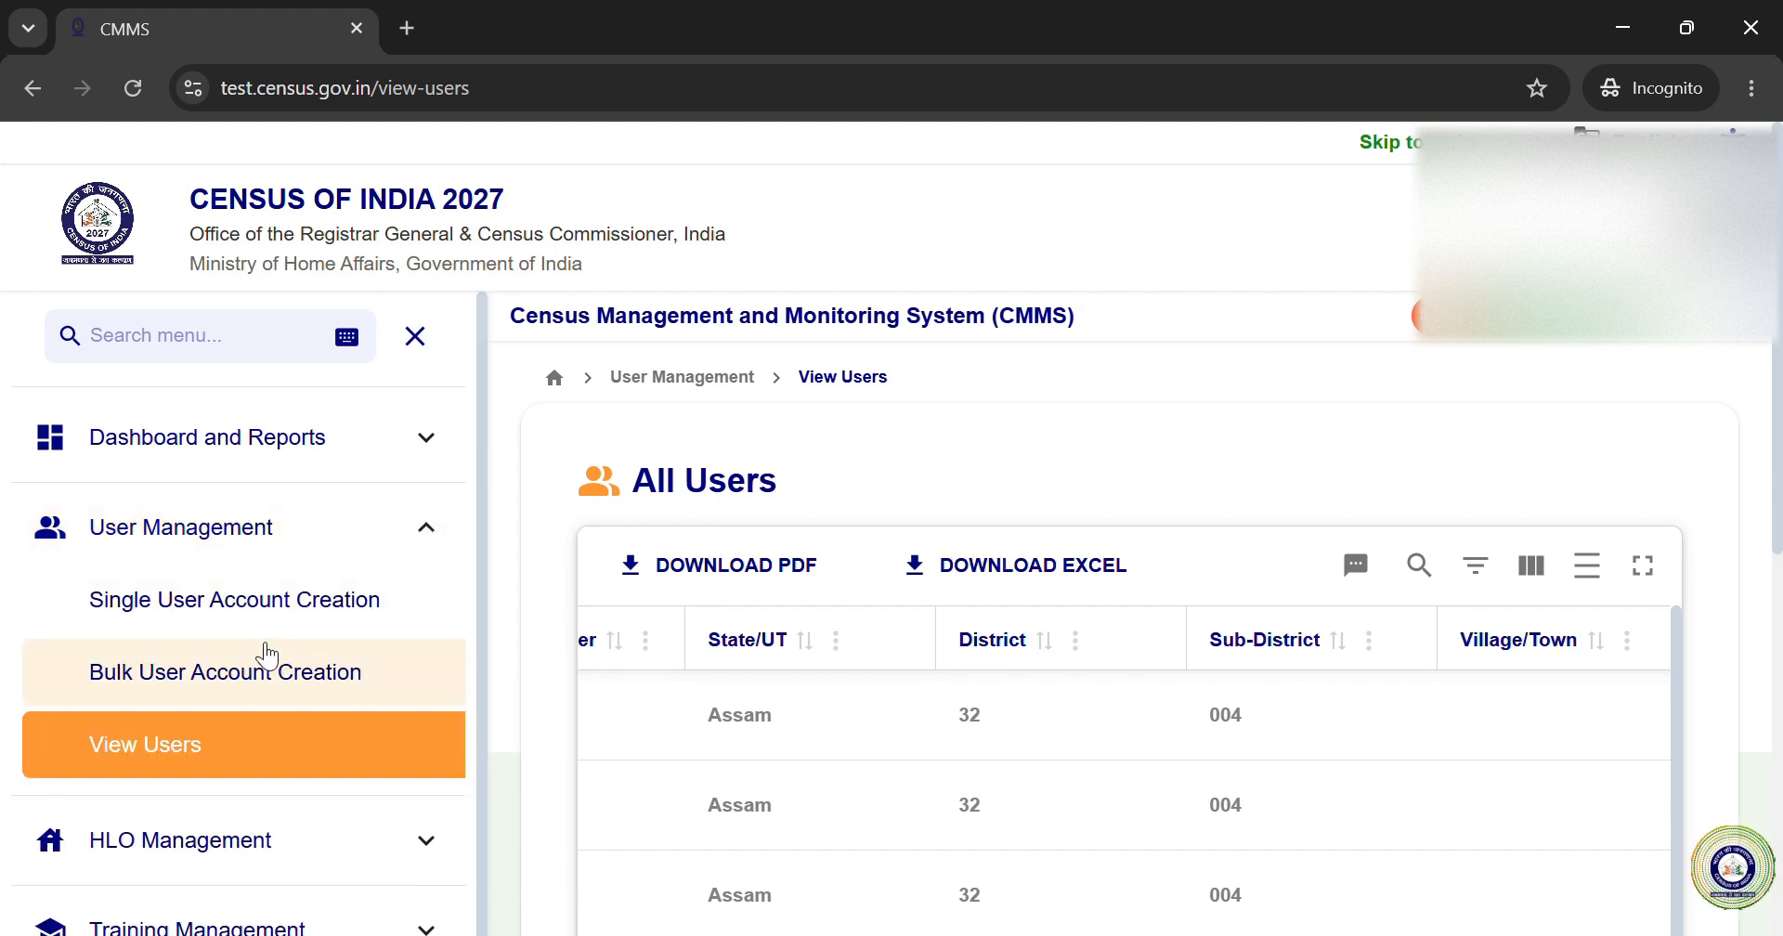
{"action": "left_click", "coordinate": [263, 613]}
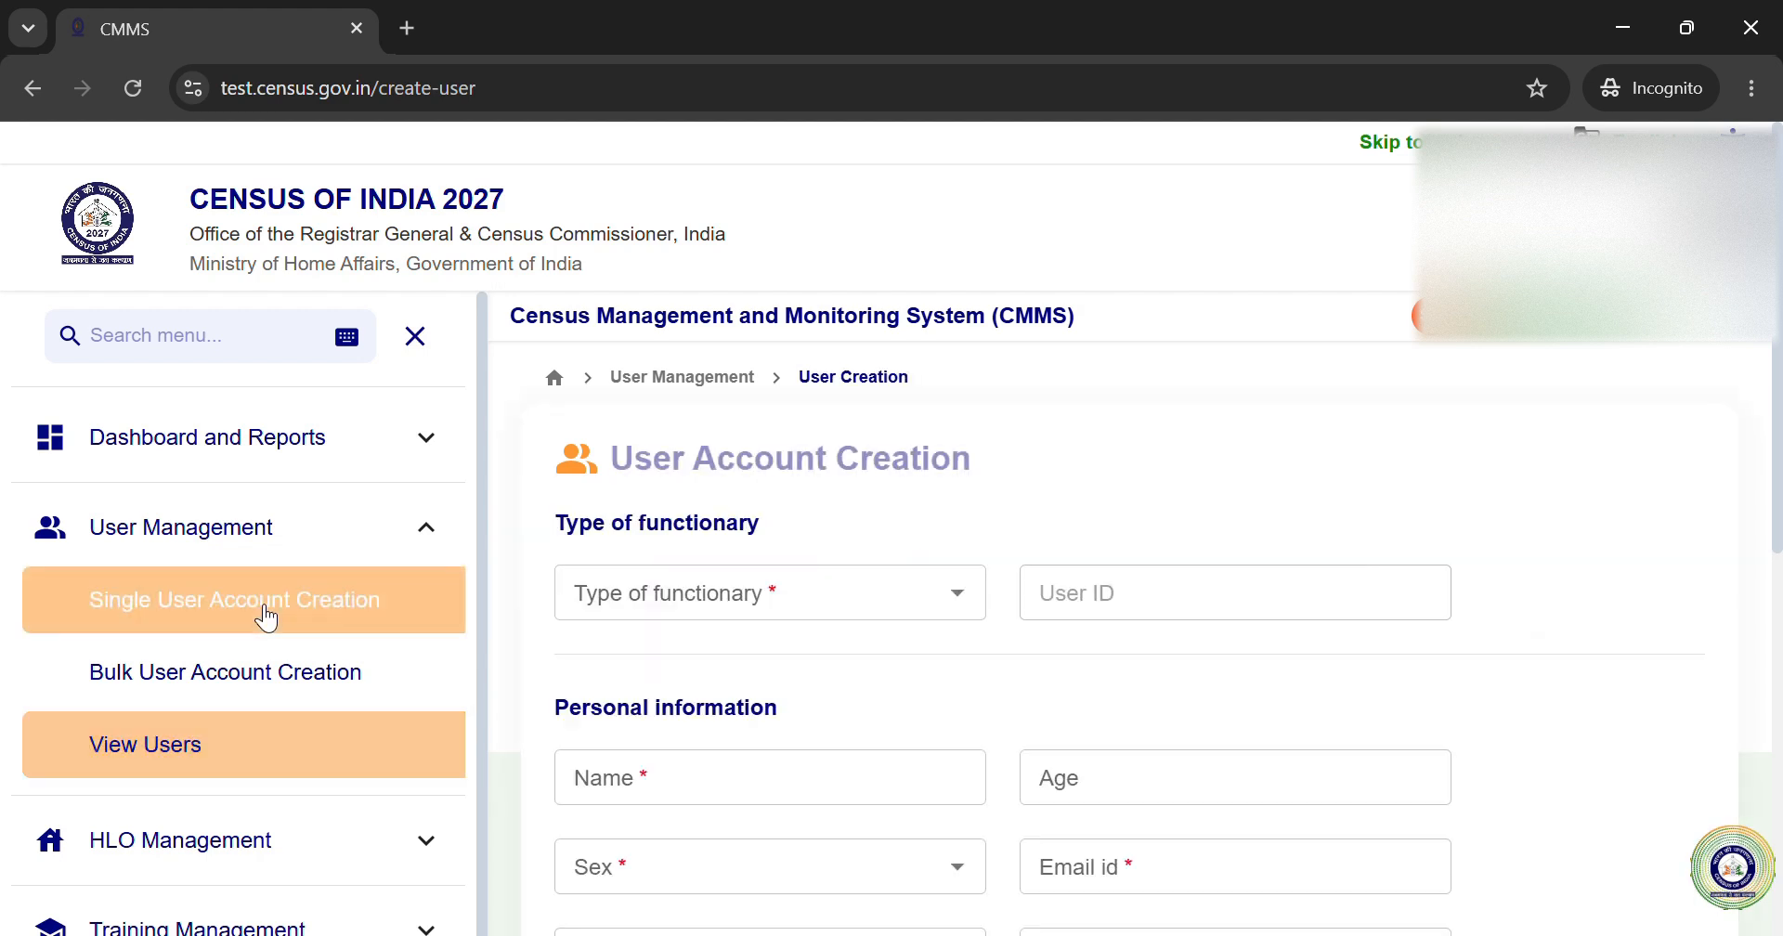
{"action": "left_click", "coordinate": [272, 695]}
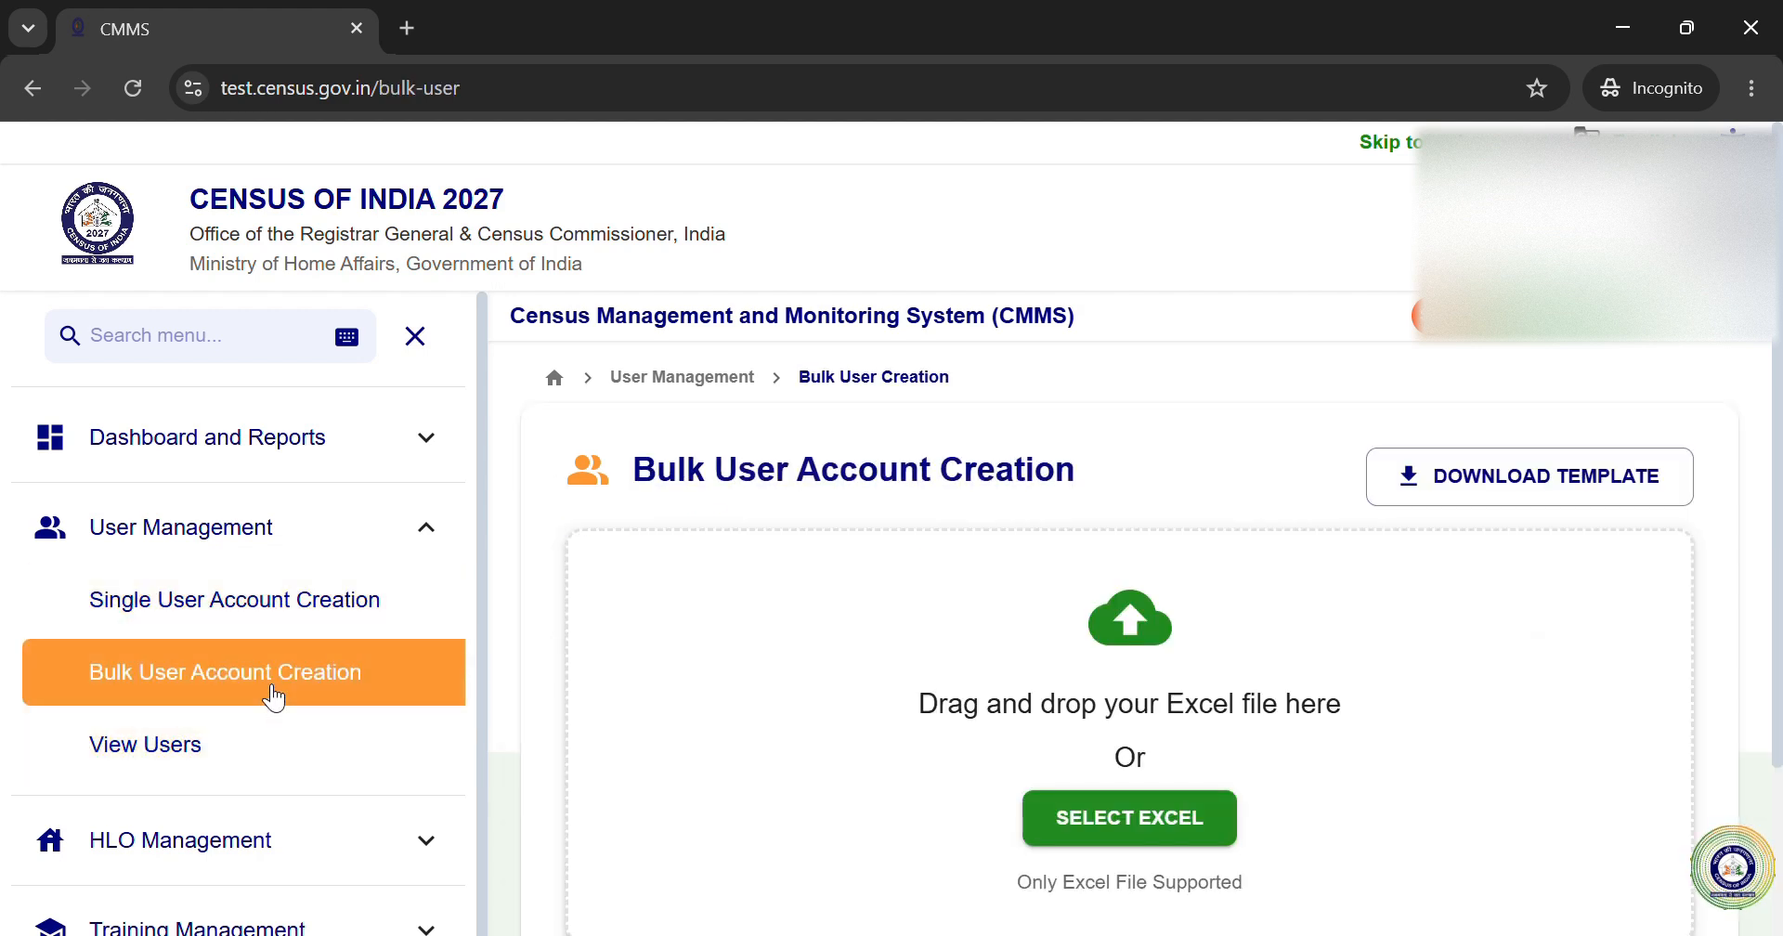
{"action": "left_click", "coordinate": [215, 765]}
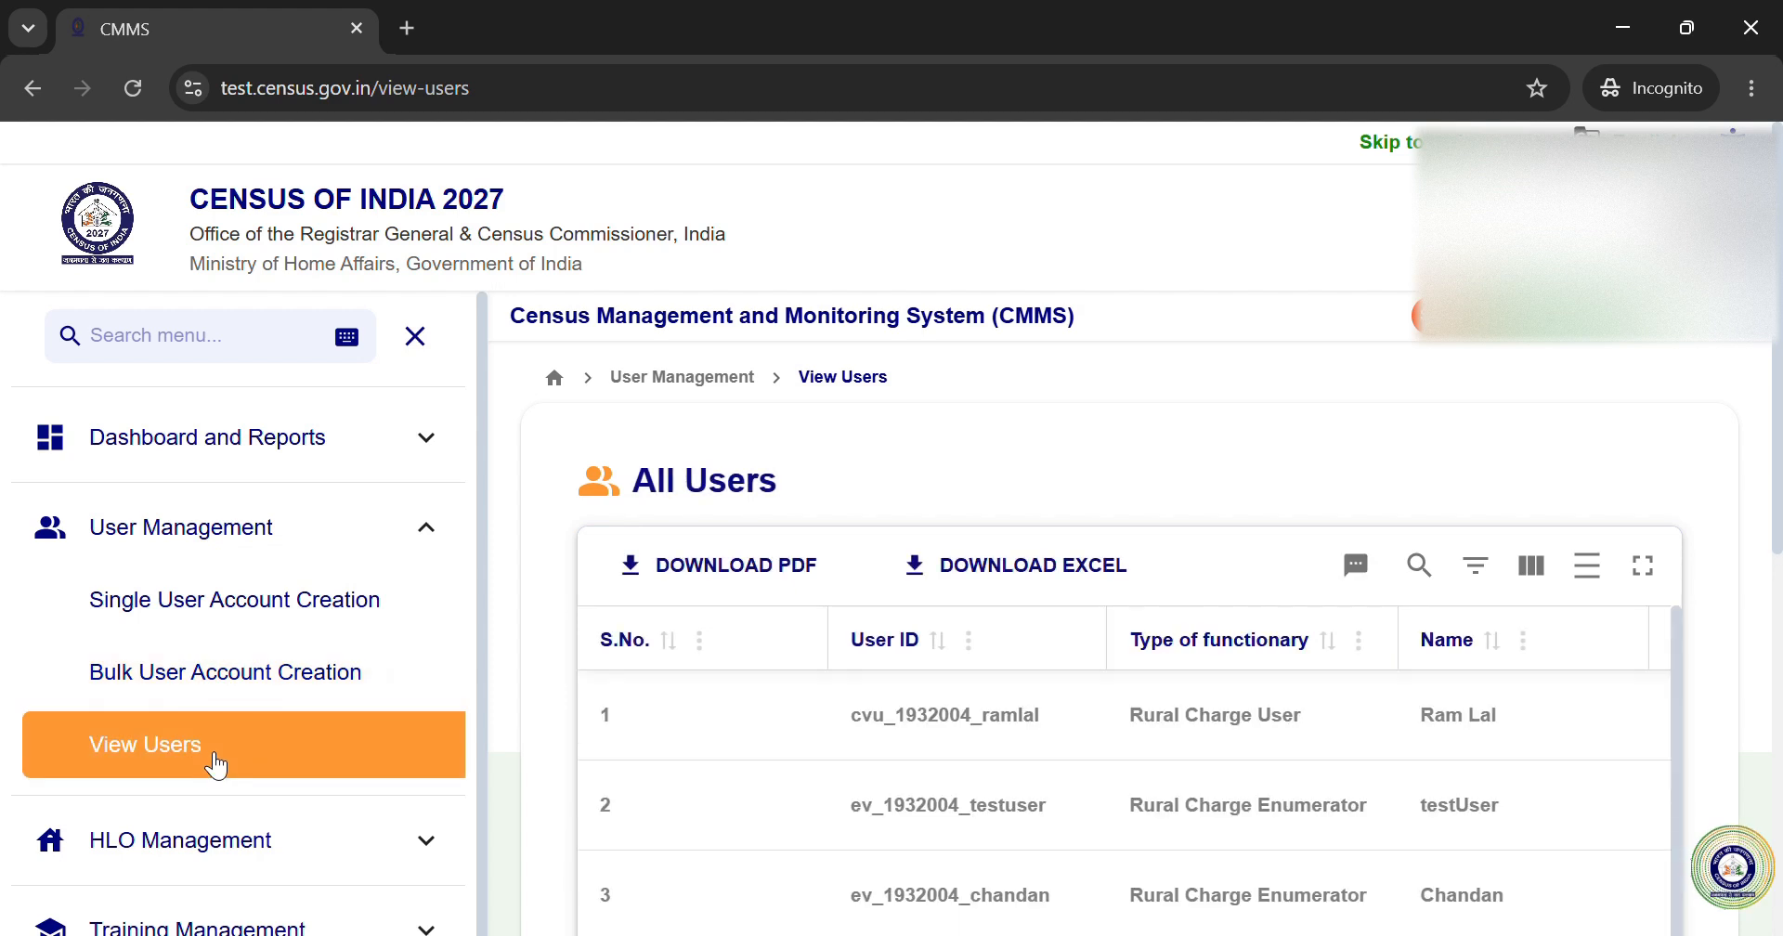
{"action": "left_click", "coordinate": [288, 611]}
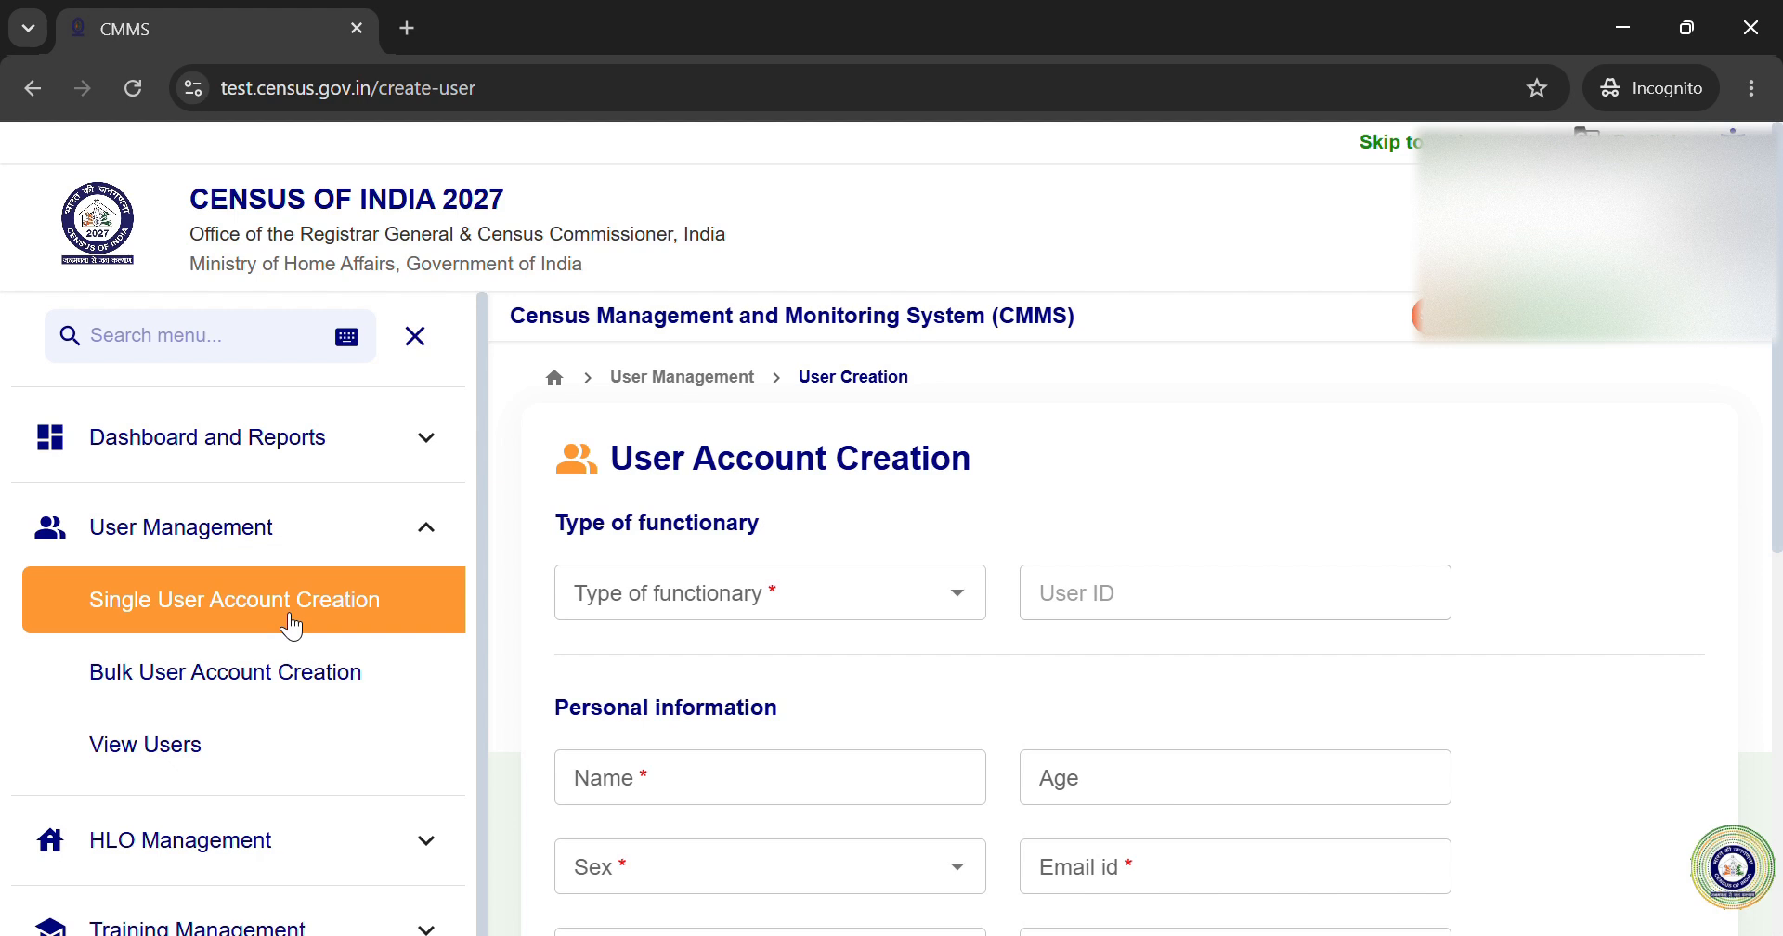
Step: Open Bulk User Account Creation, cancel the Excel file picker, then go to View Users
{"action": "left_click", "coordinate": [302, 697]}
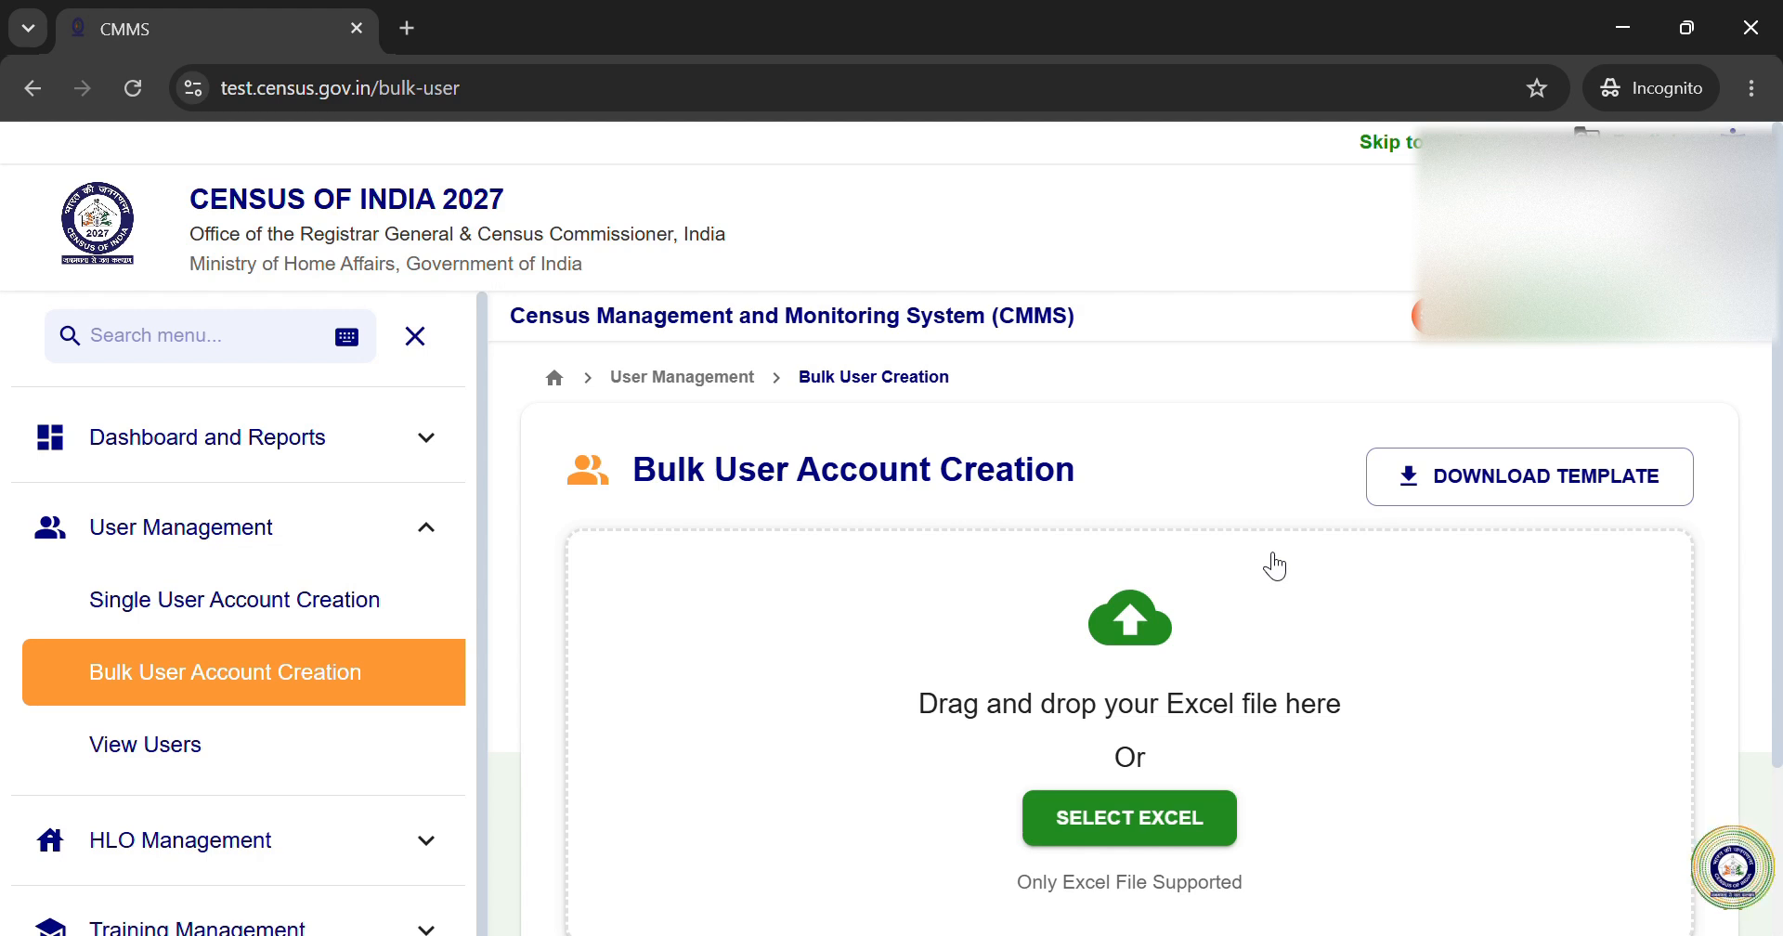
{"action": "left_click", "coordinate": [1117, 830]}
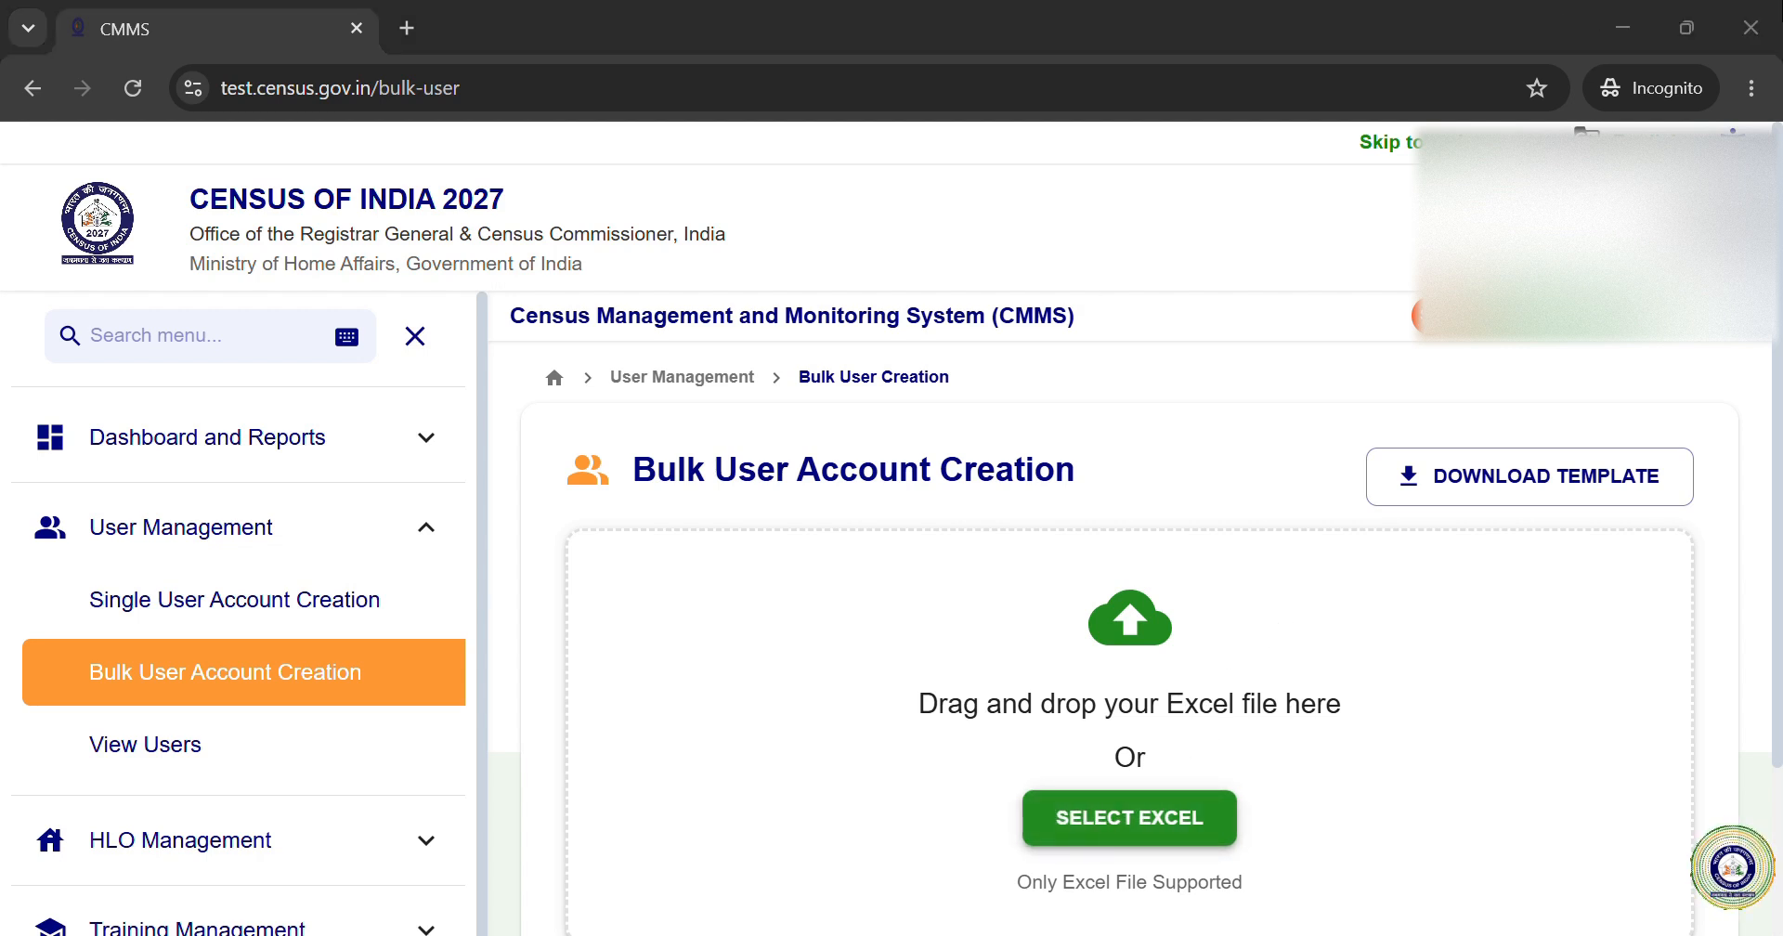
{"action": "left_click", "coordinate": [1750, 25]}
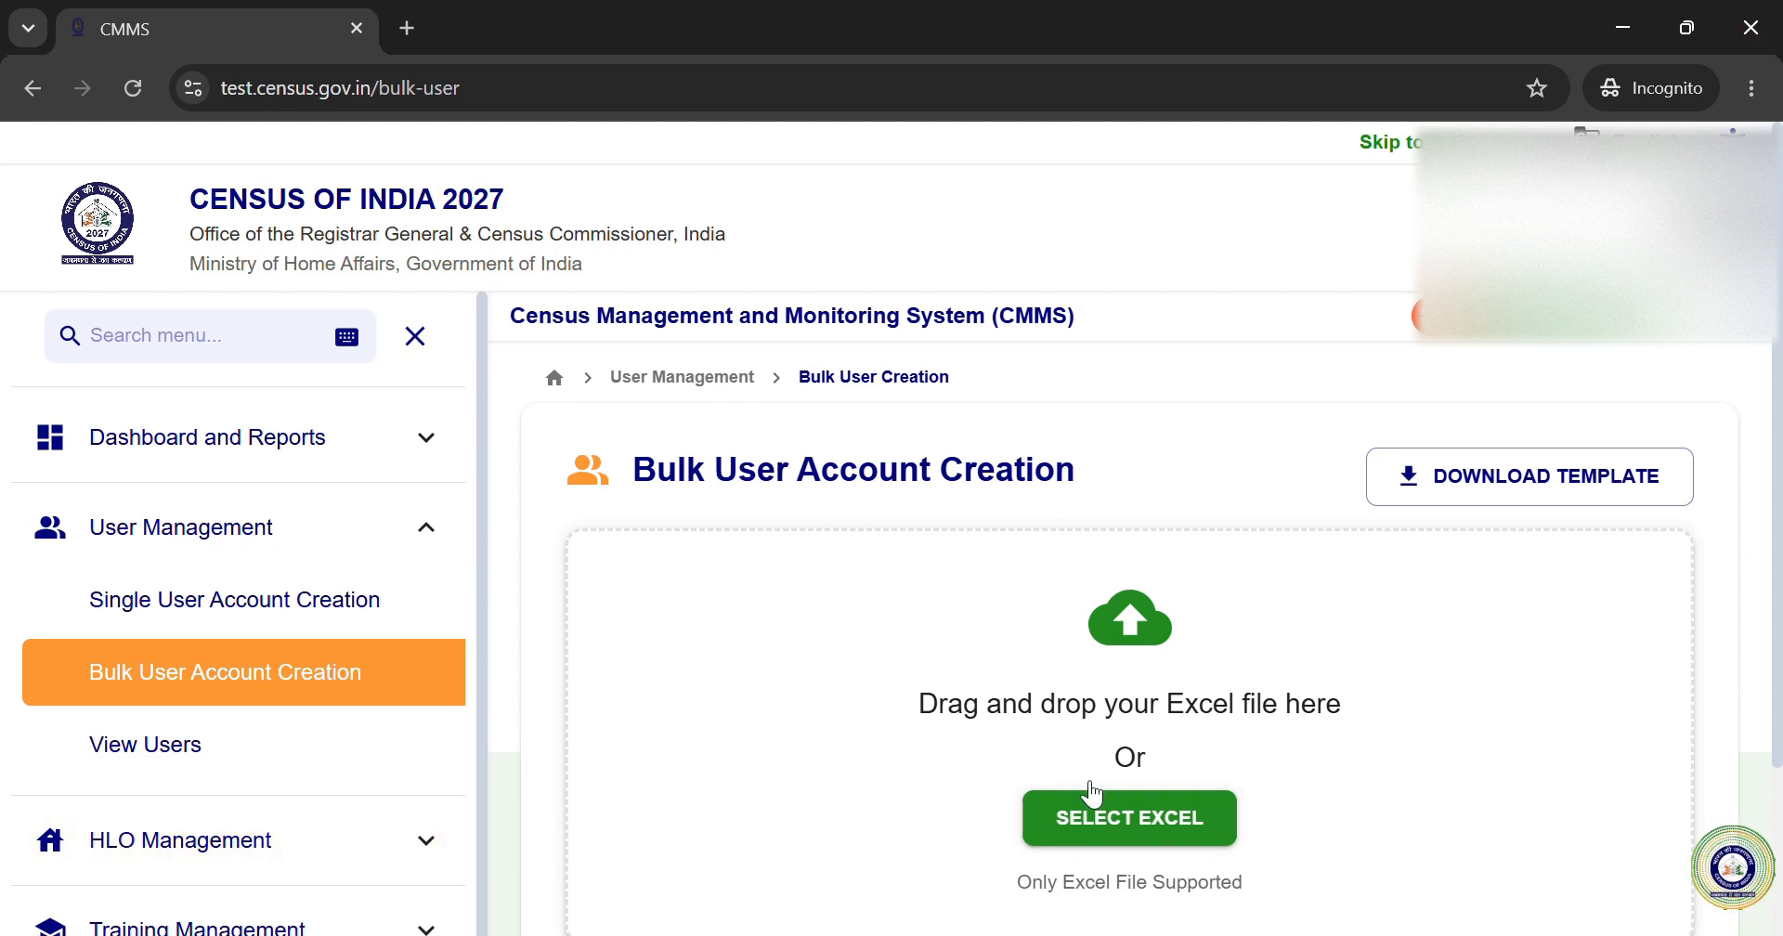
{"action": "left_click", "coordinate": [165, 756]}
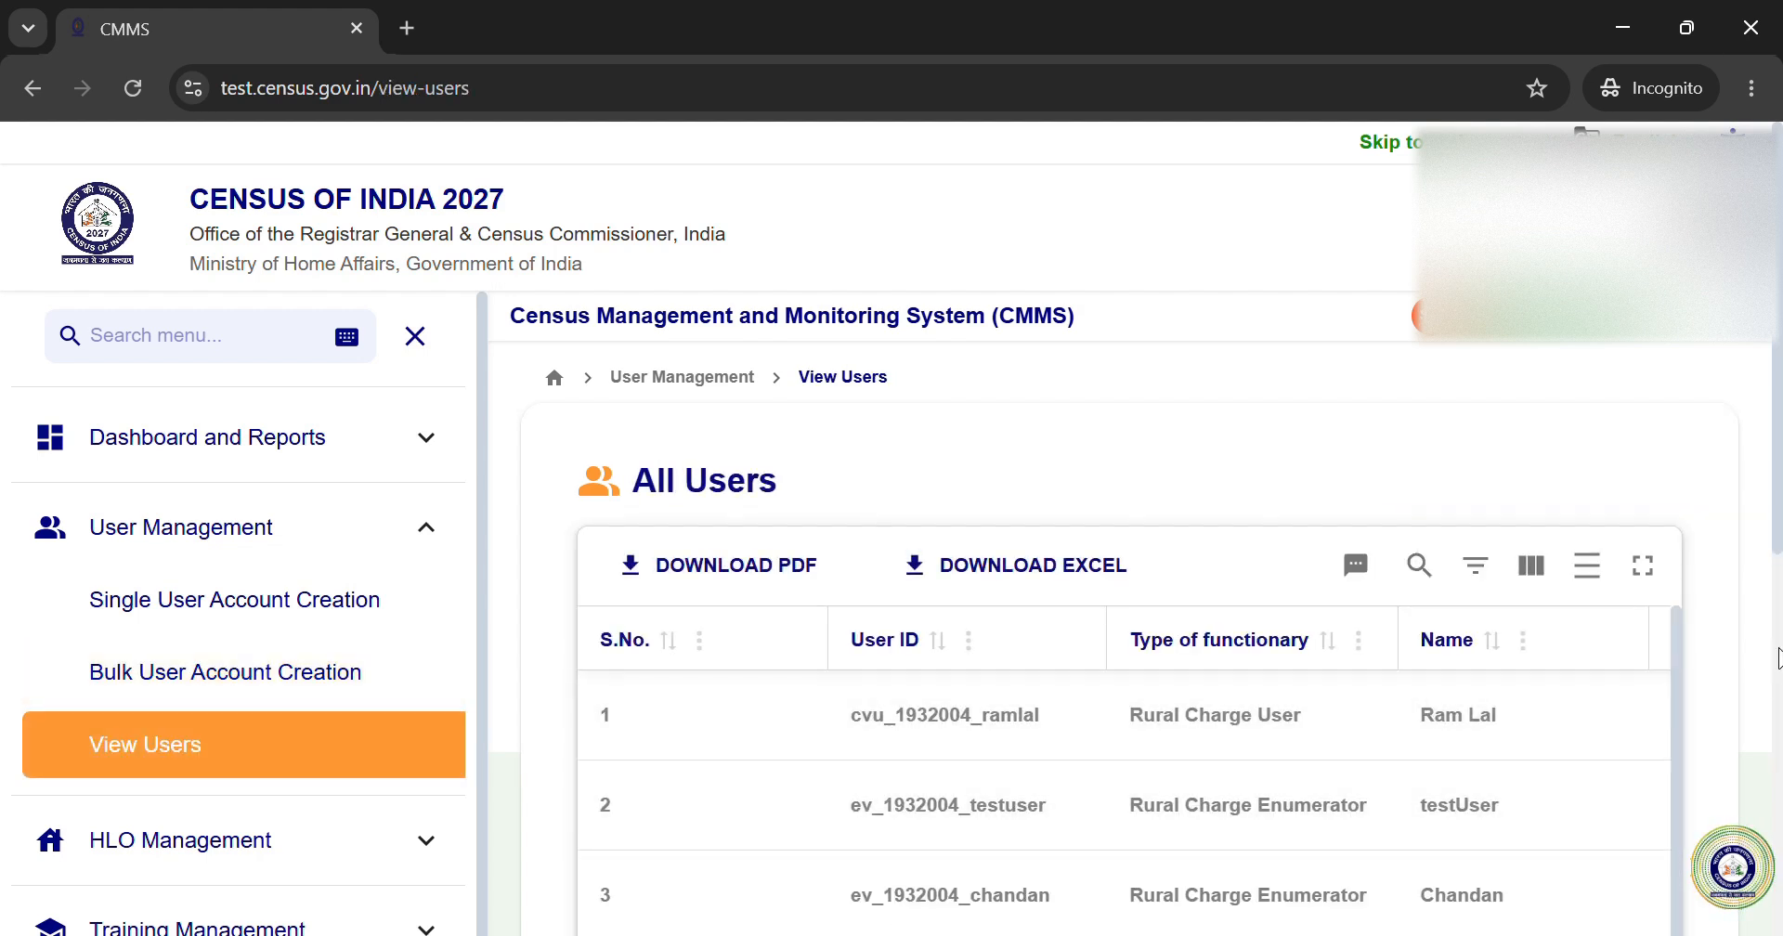
Step: Expand the All Users table to full screen and scroll right to the Status and Action columns
{"action": "scroll", "coordinate": [1731, 611], "scroll_direction": "down", "scroll_amount": 3}
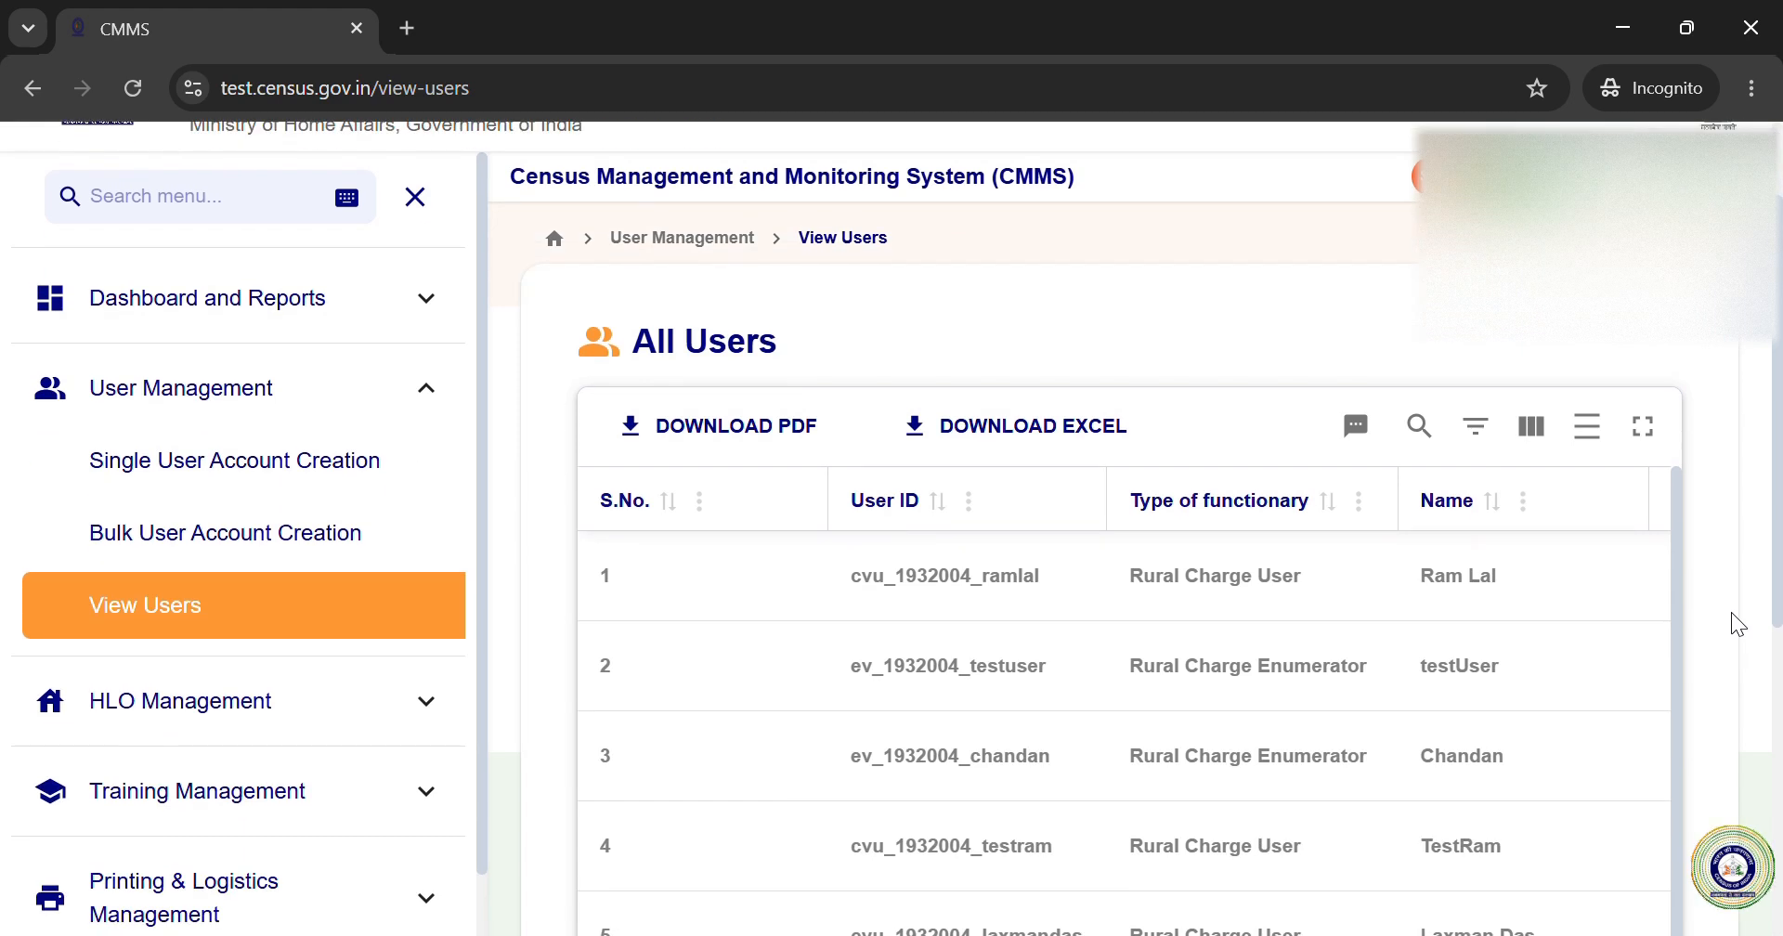
{"action": "scroll", "coordinate": [1731, 611], "scroll_direction": "up", "scroll_amount": 2}
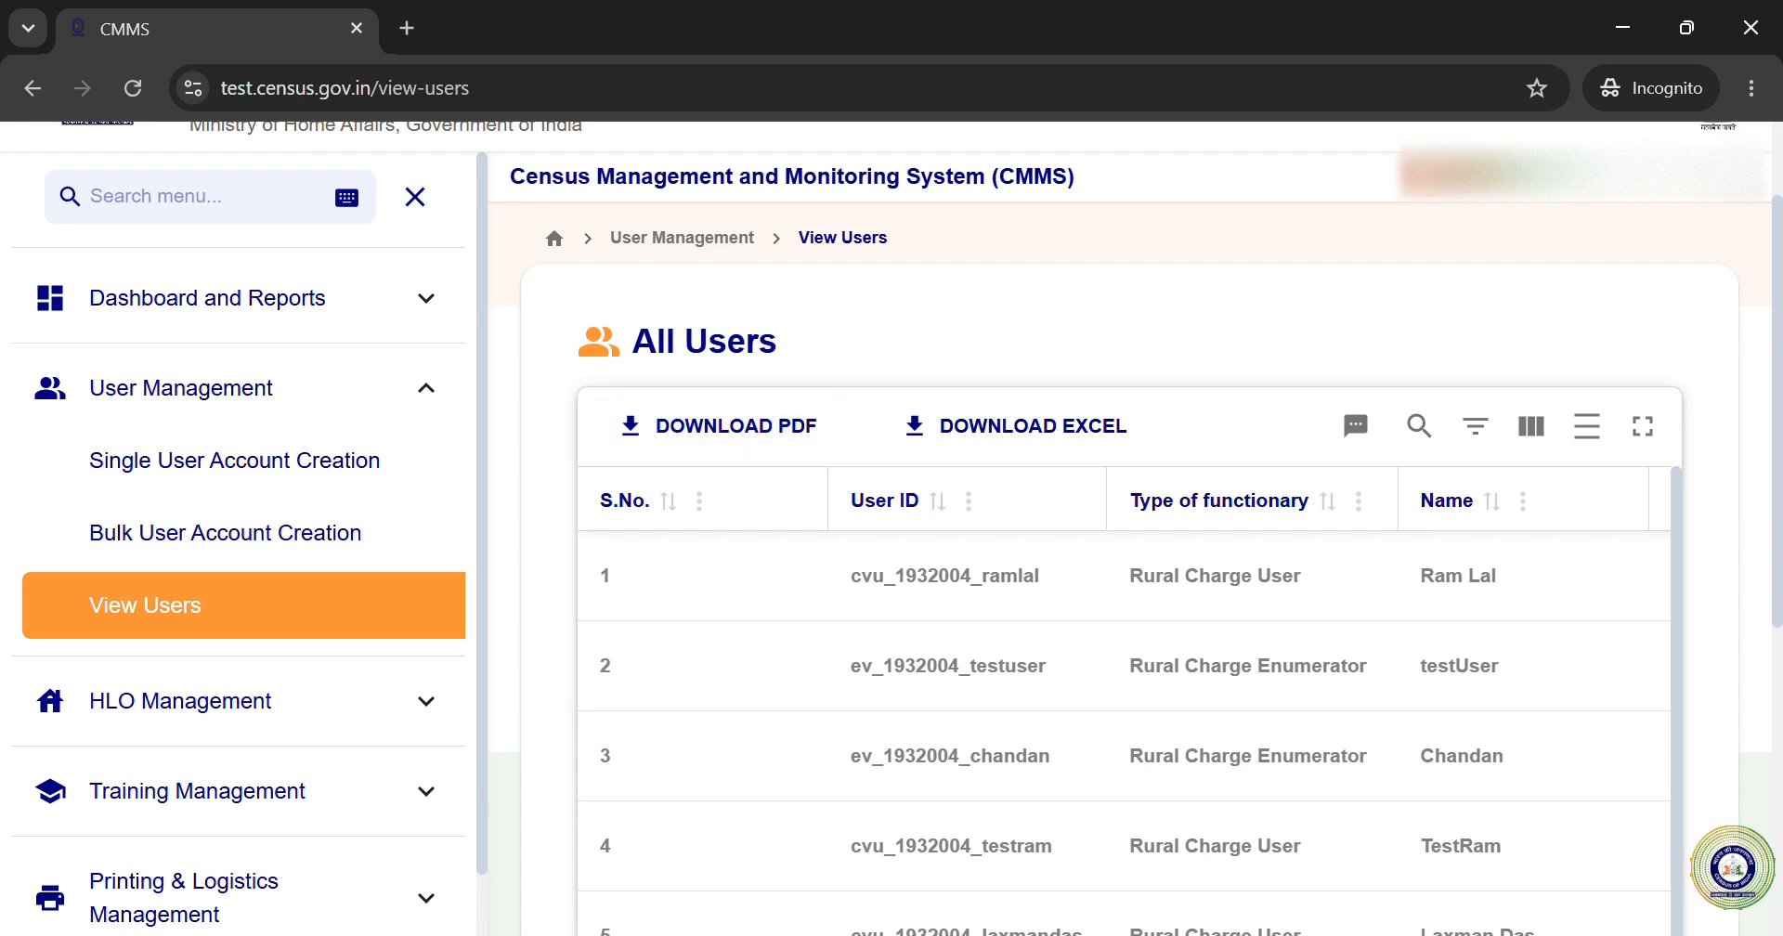
{"action": "left_click", "coordinate": [1642, 428]}
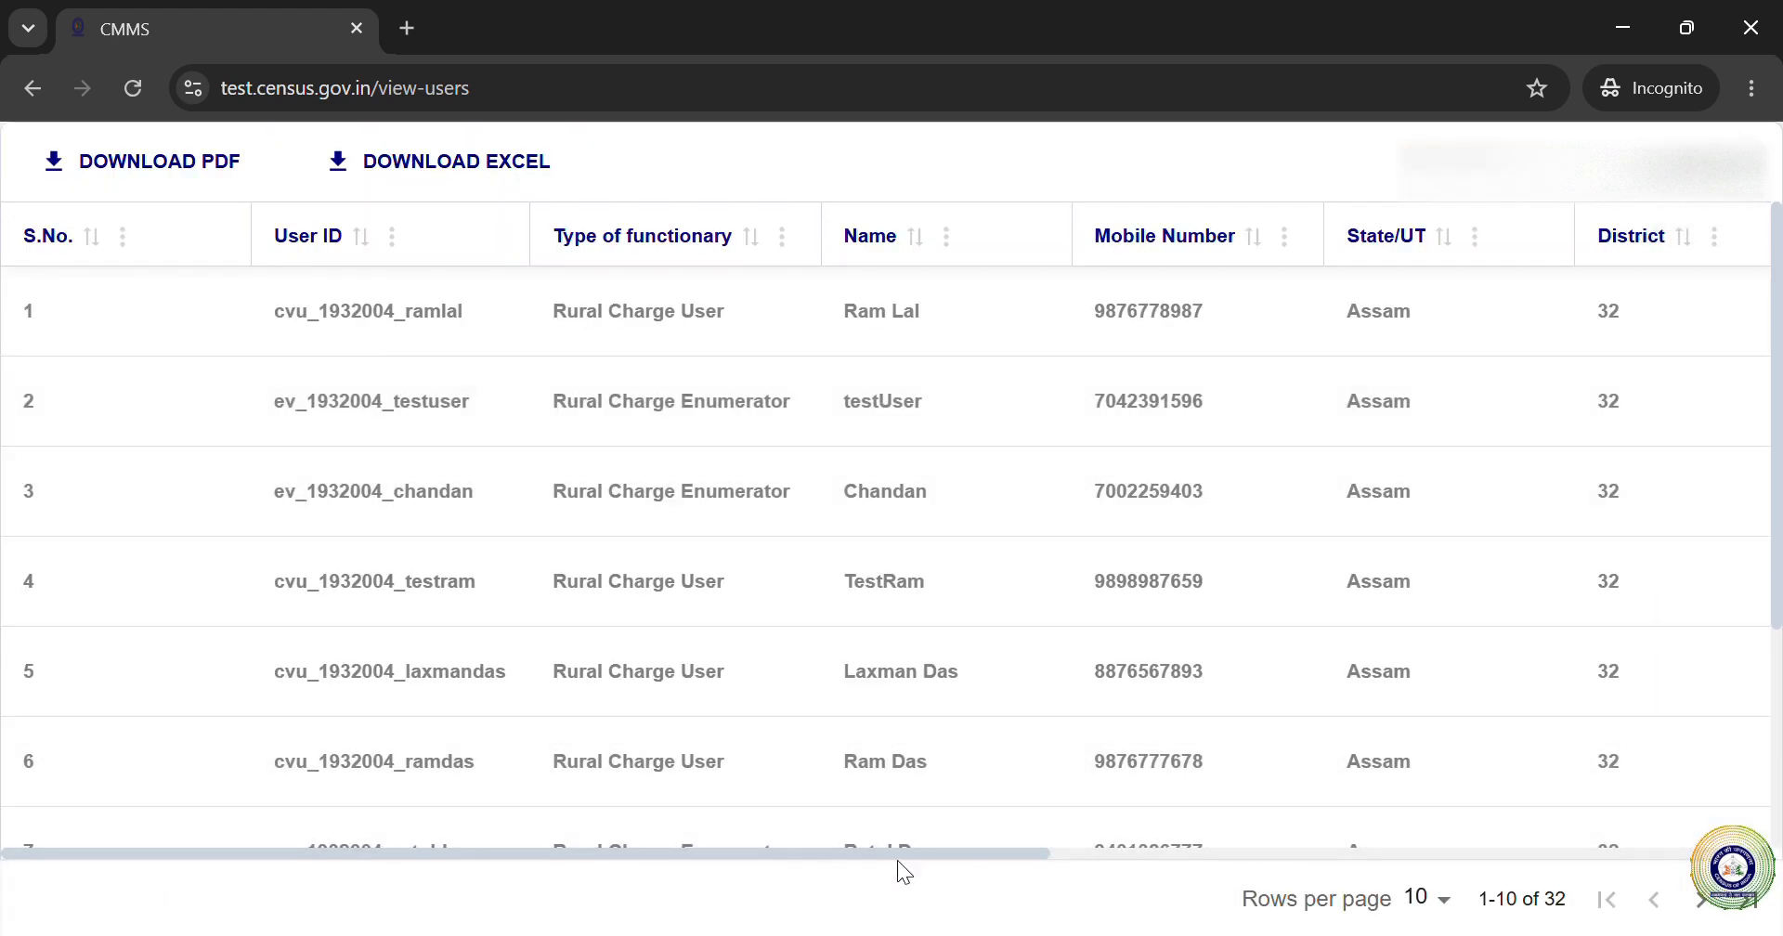
{"action": "left_click_drag", "start_coordinate": [782, 856], "coordinate": [1514, 845]}
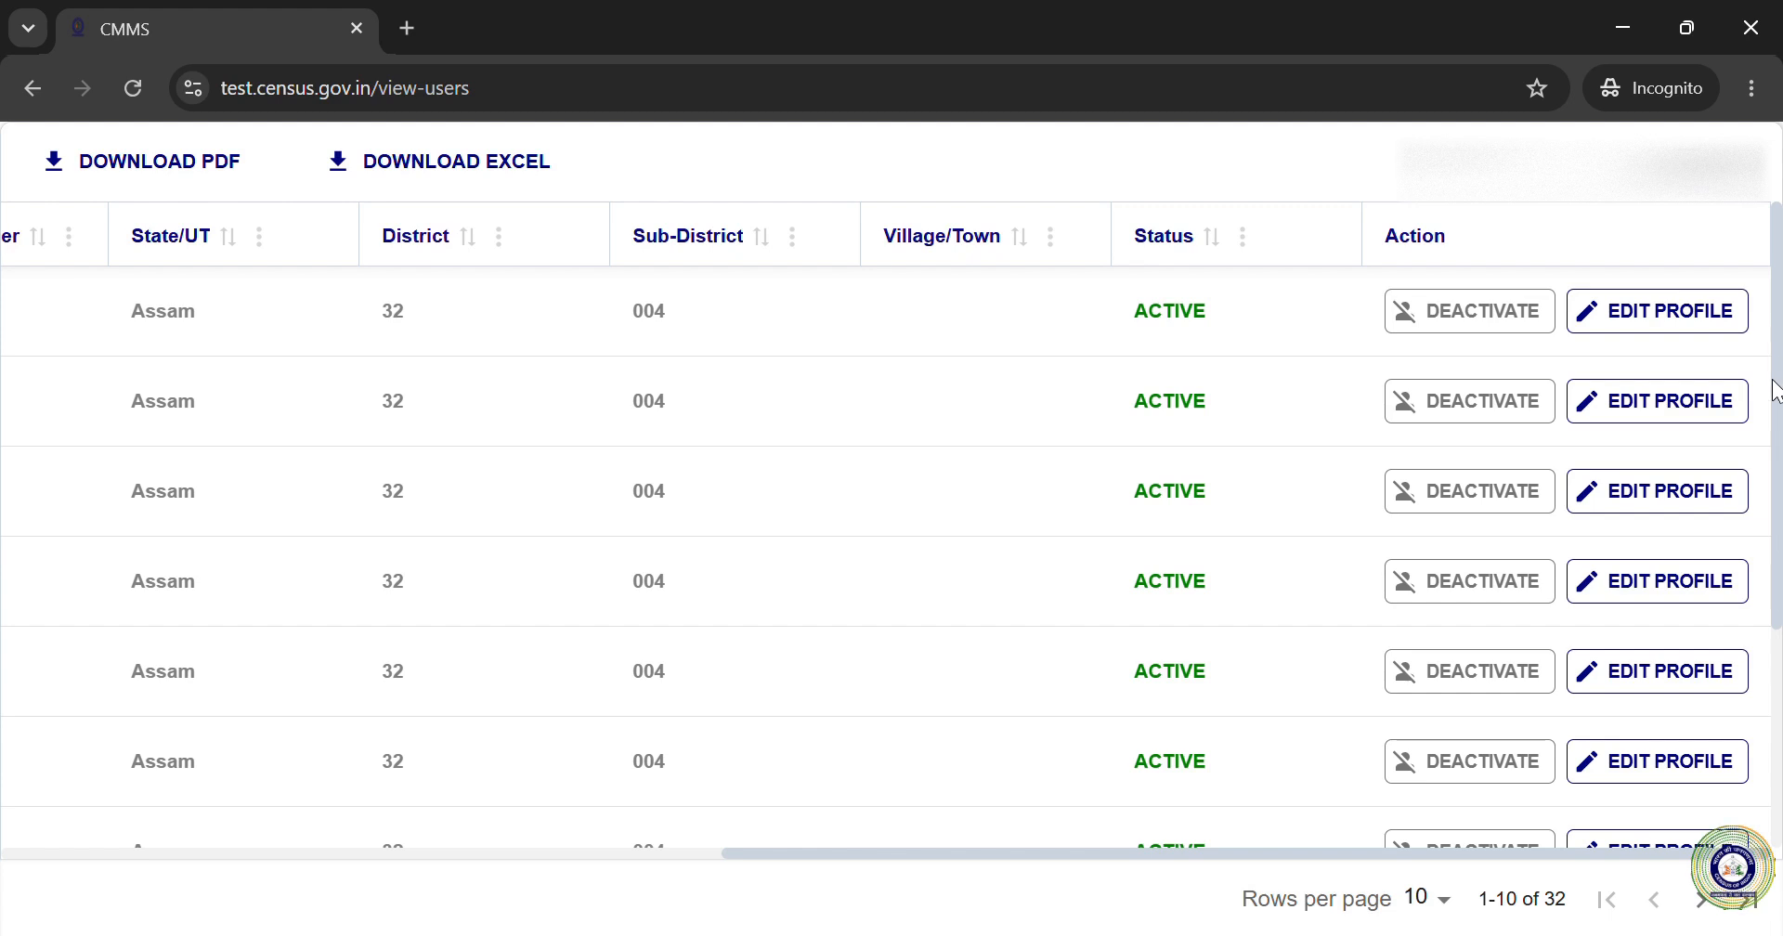
Step: Edit the first user's profile, save the changes and confirm the update
{"action": "left_click", "coordinate": [1655, 316]}
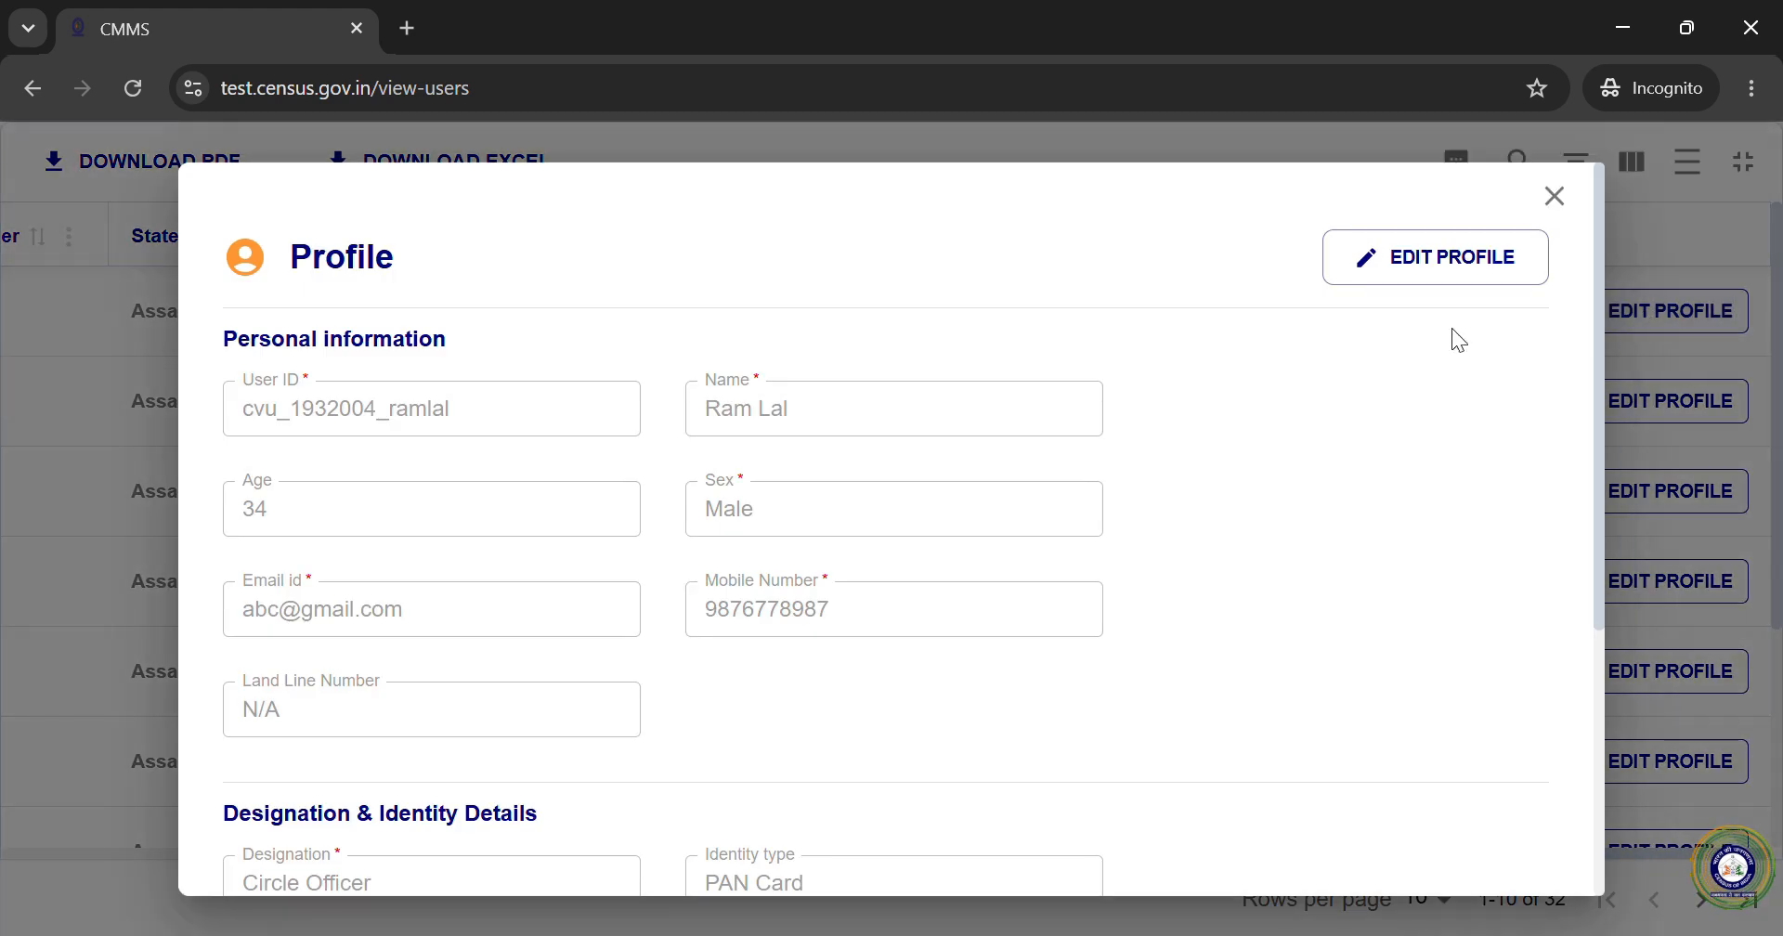
{"action": "left_click", "coordinate": [1421, 279]}
{"action": "scroll", "coordinate": [1248, 465], "scroll_direction": "down", "scroll_amount": 2}
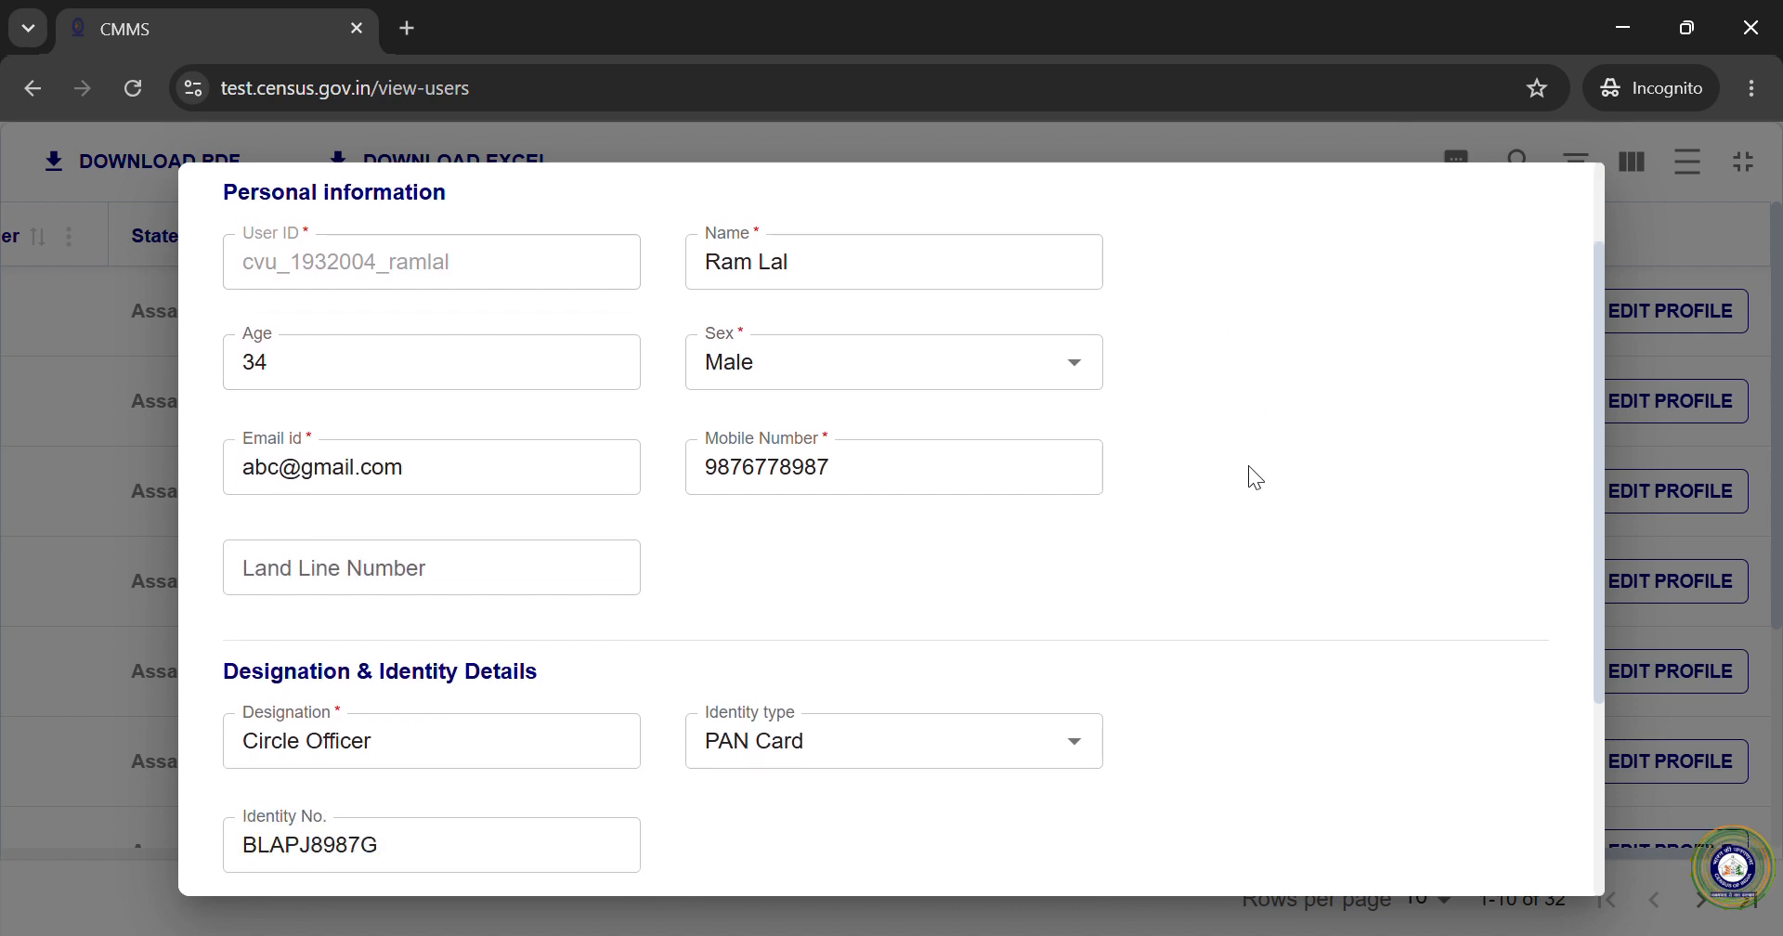
{"action": "scroll", "coordinate": [1248, 465], "scroll_direction": "up", "scroll_amount": 2}
{"action": "scroll", "coordinate": [1248, 465], "scroll_direction": "up", "scroll_amount": 1}
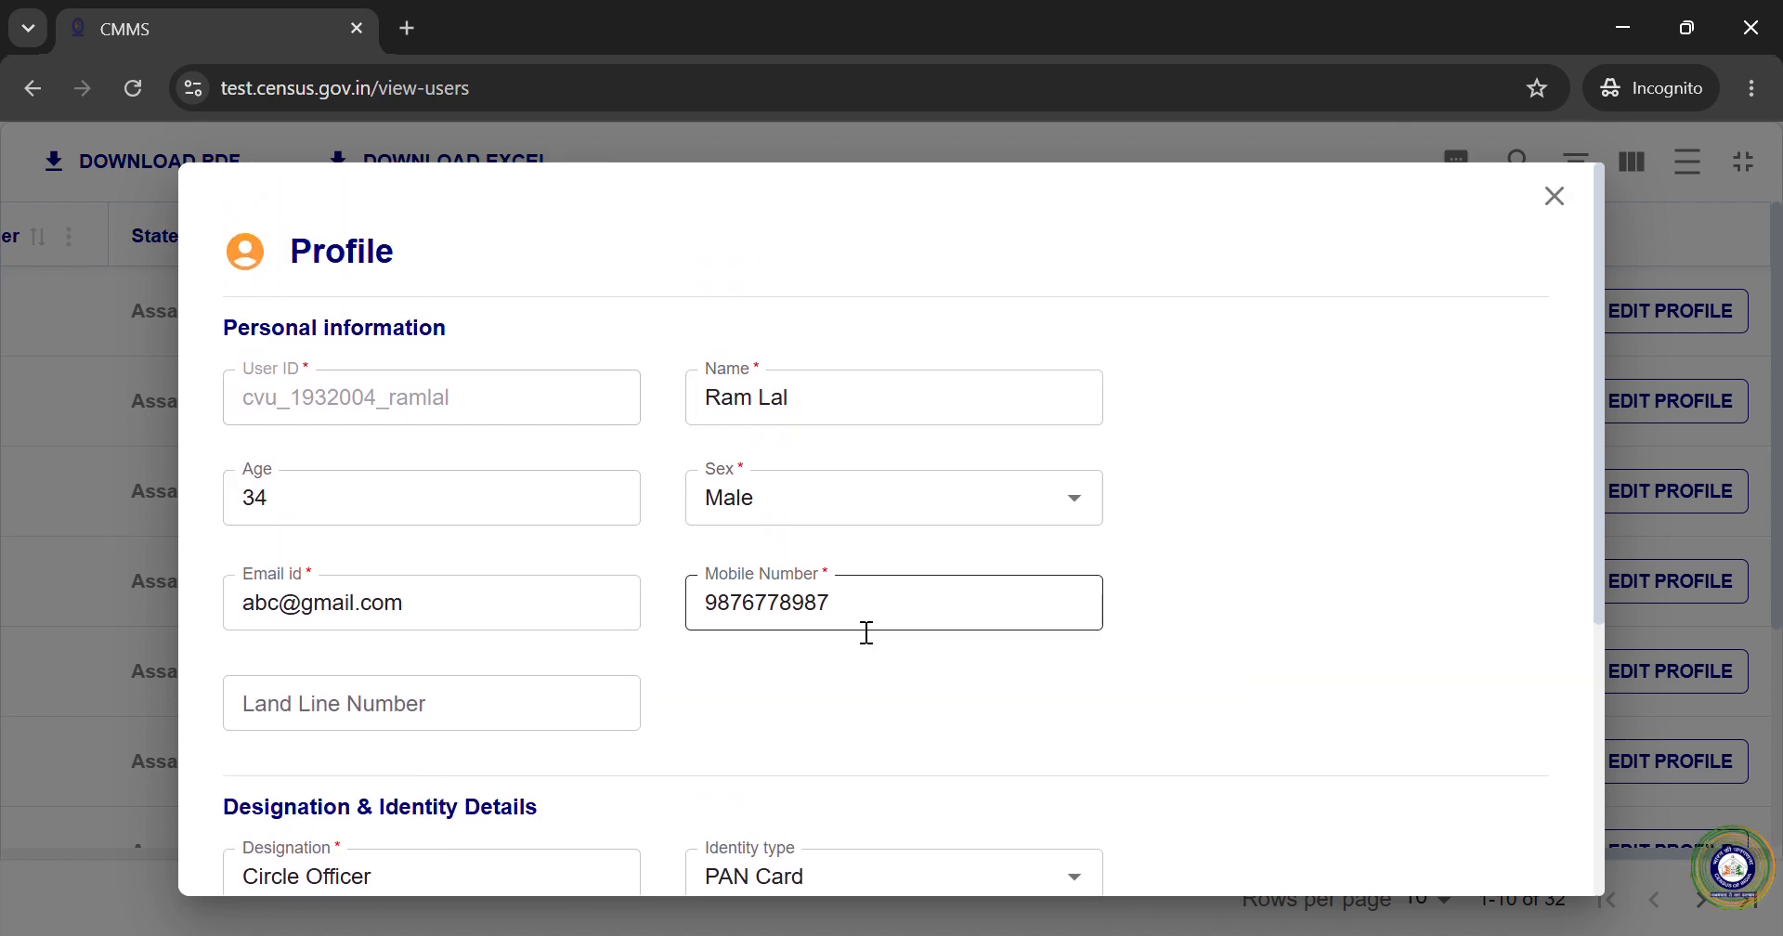
{"action": "scroll", "coordinate": [1468, 622], "scroll_direction": "down", "scroll_amount": 3}
{"action": "scroll", "coordinate": [1465, 615], "scroll_direction": "down", "scroll_amount": 2}
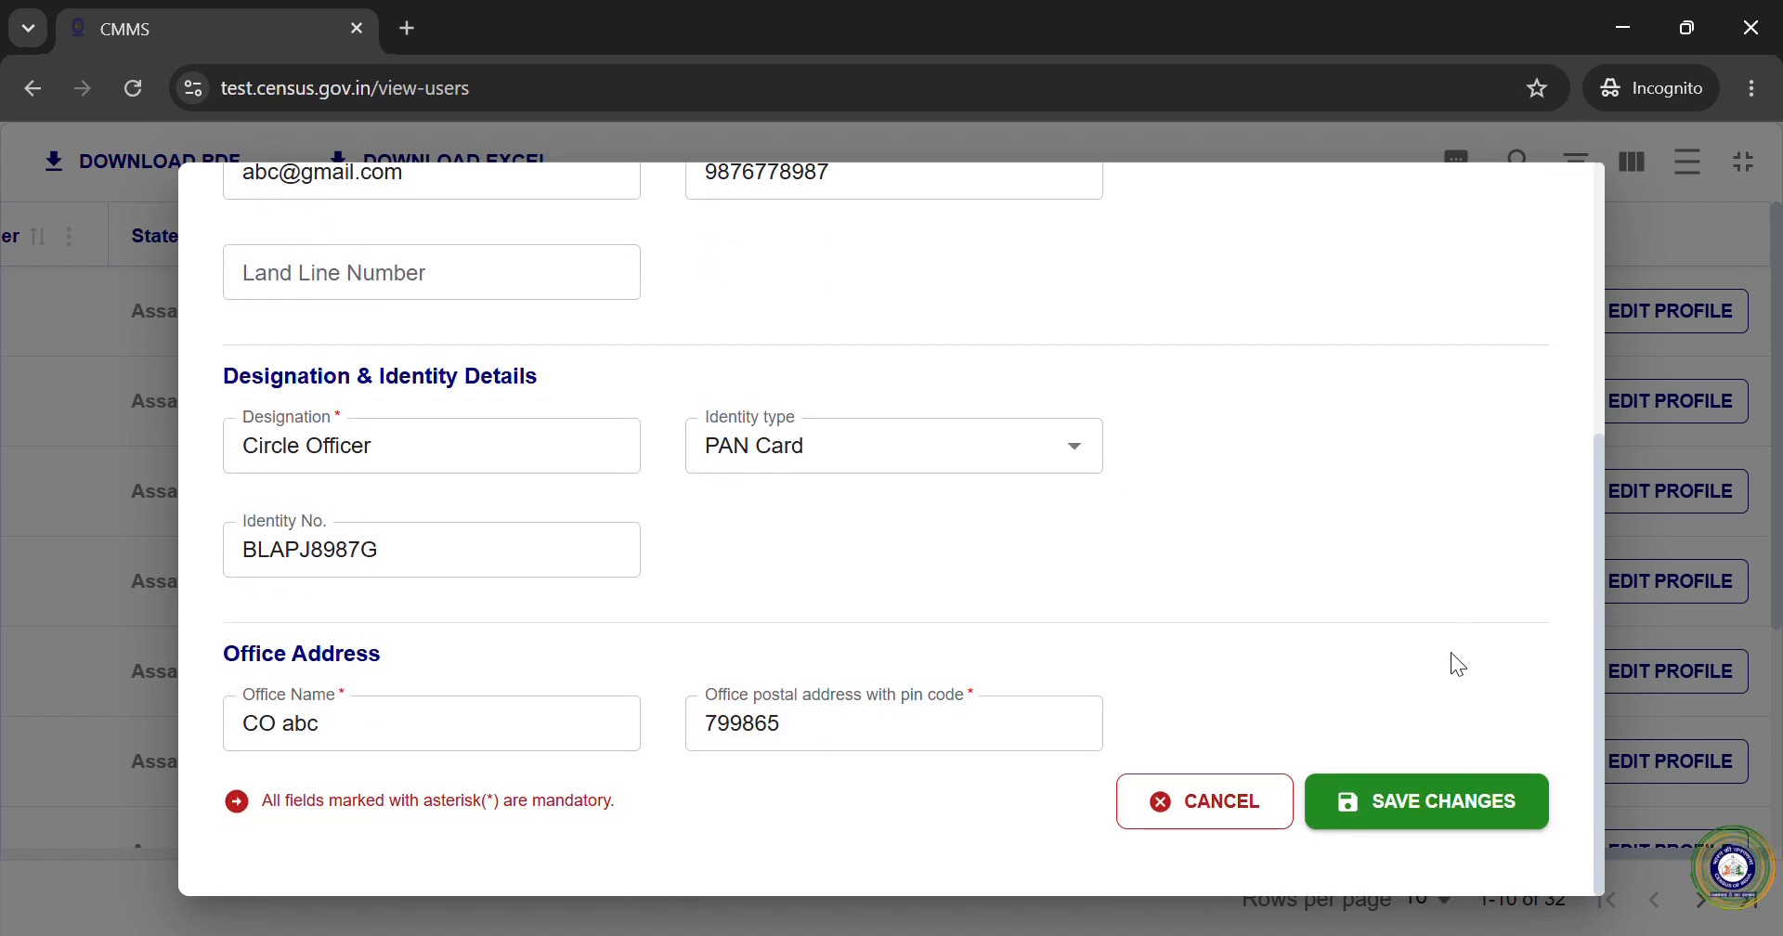
{"action": "left_click", "coordinate": [1411, 810]}
{"action": "left_click", "coordinate": [1117, 618]}
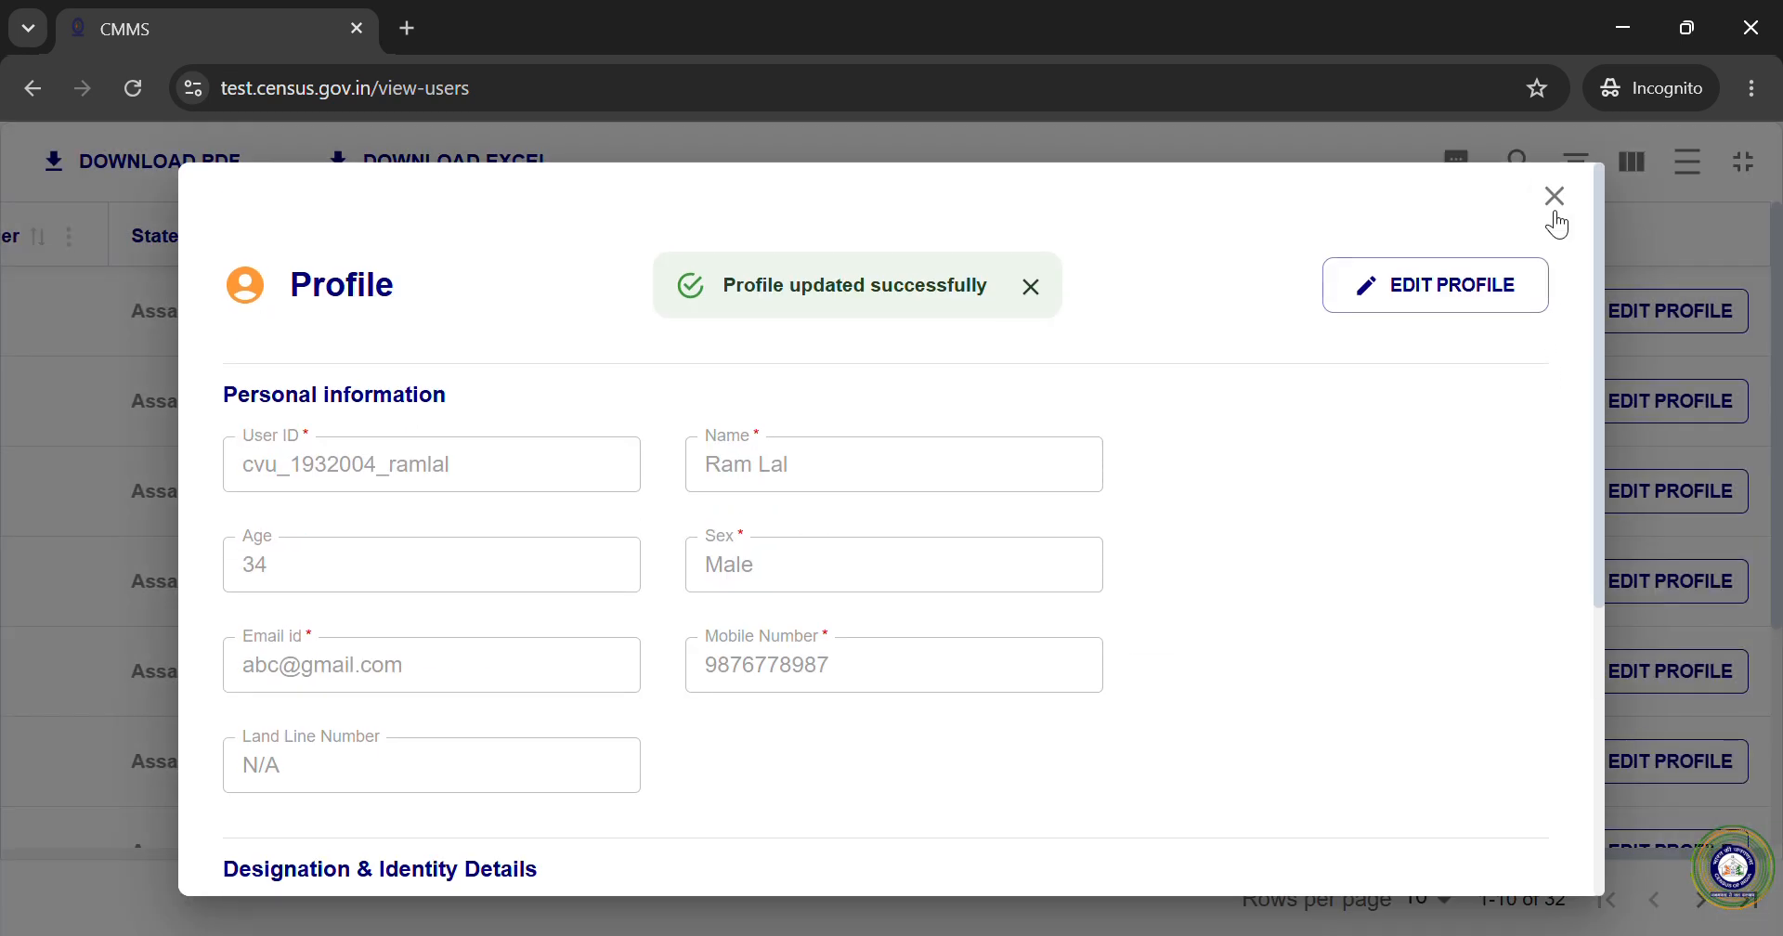
Step: Close the updated profile and exit the users table's full-screen view
{"action": "left_click", "coordinate": [1553, 193]}
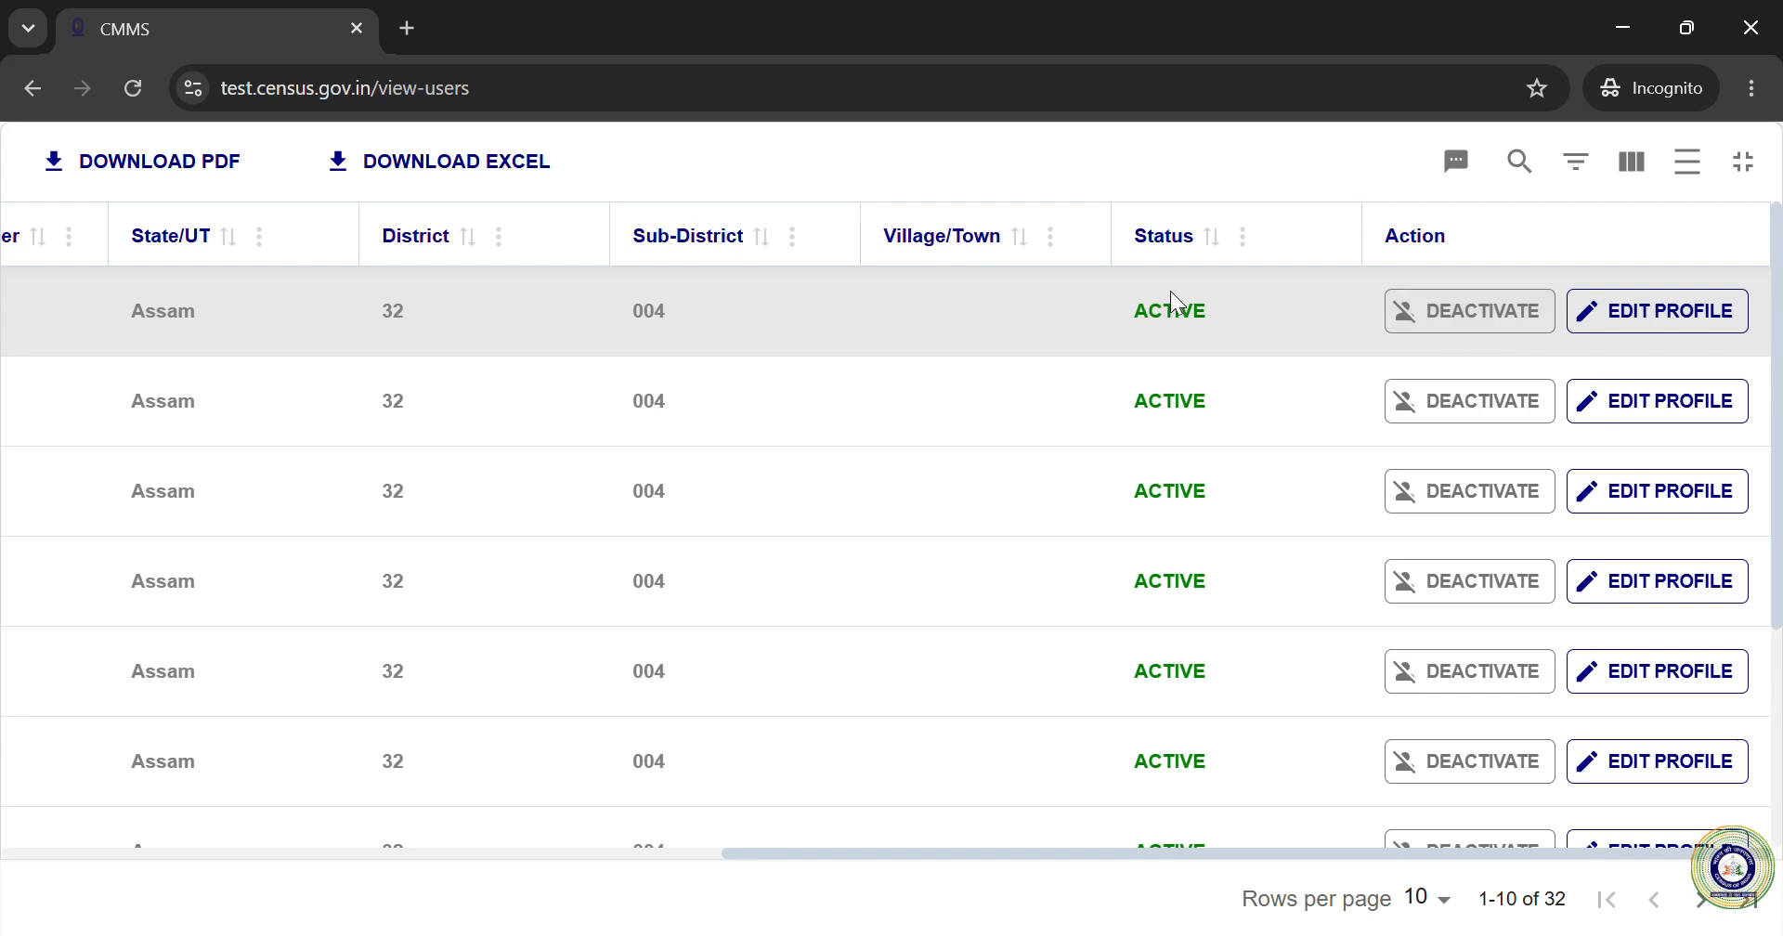
{"action": "scroll", "coordinate": [1283, 574], "scroll_direction": "down", "scroll_amount": 1}
{"action": "scroll", "coordinate": [1283, 574], "scroll_direction": "down", "scroll_amount": 1}
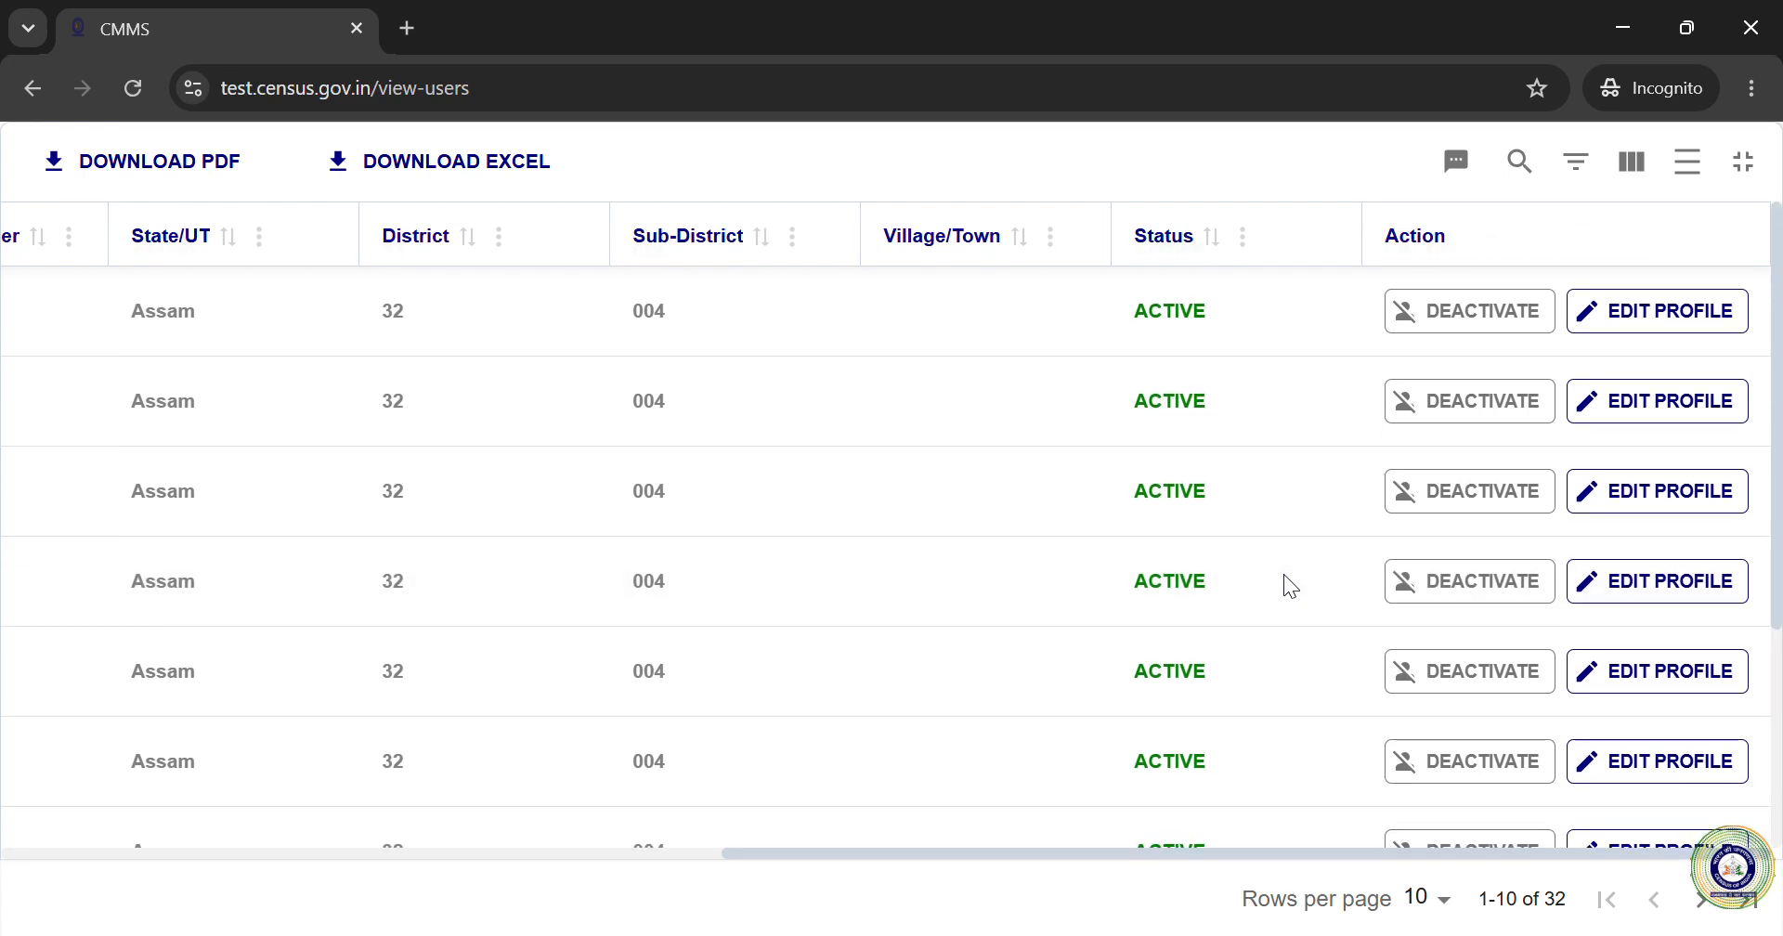
{"action": "left_click", "coordinate": [1746, 165]}
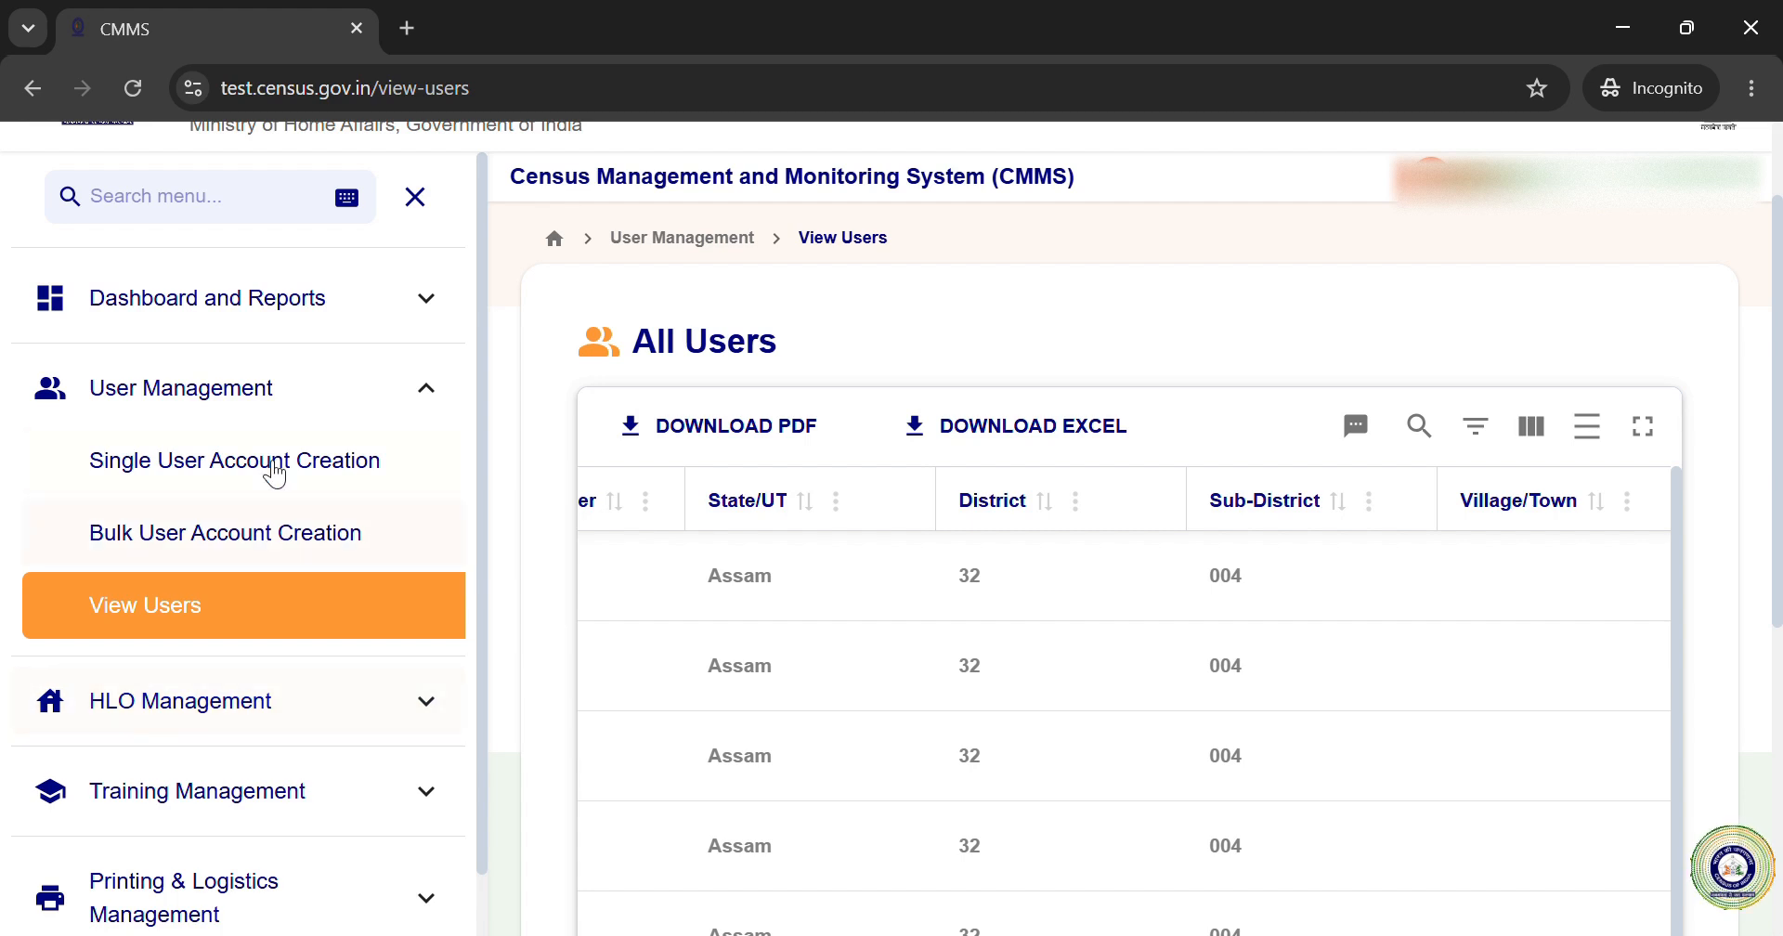
{"action": "left_click", "coordinate": [358, 397]}
{"action": "left_click", "coordinate": [311, 483]}
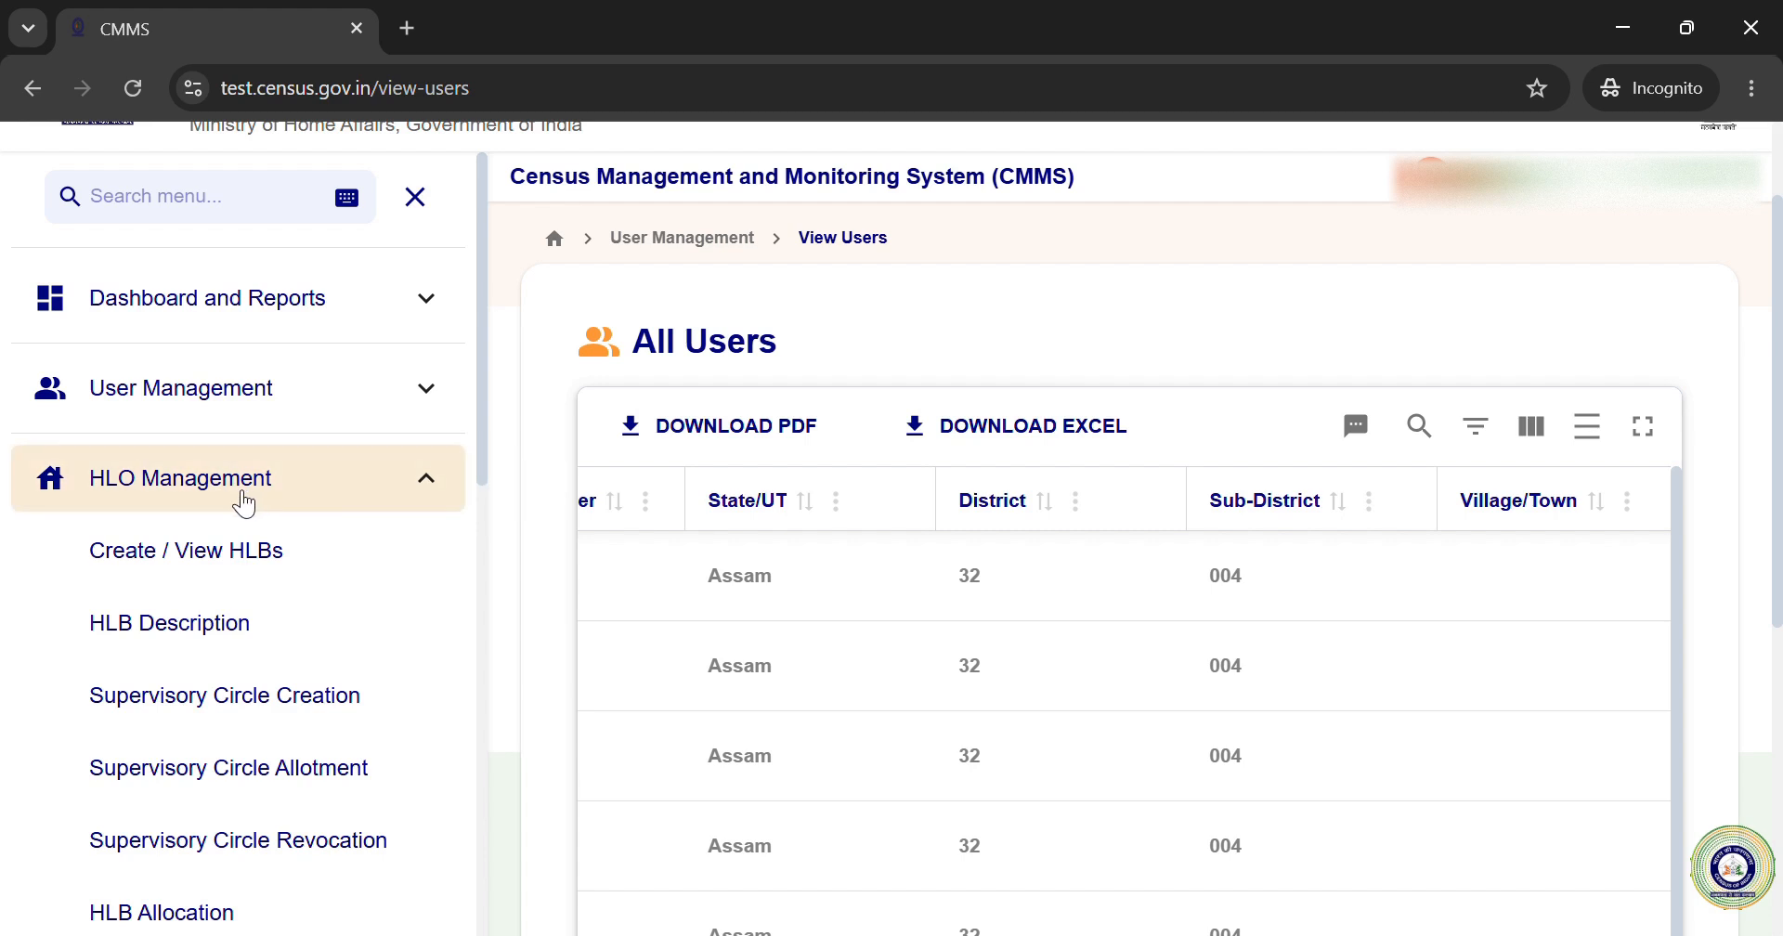
{"action": "left_click", "coordinate": [262, 546]}
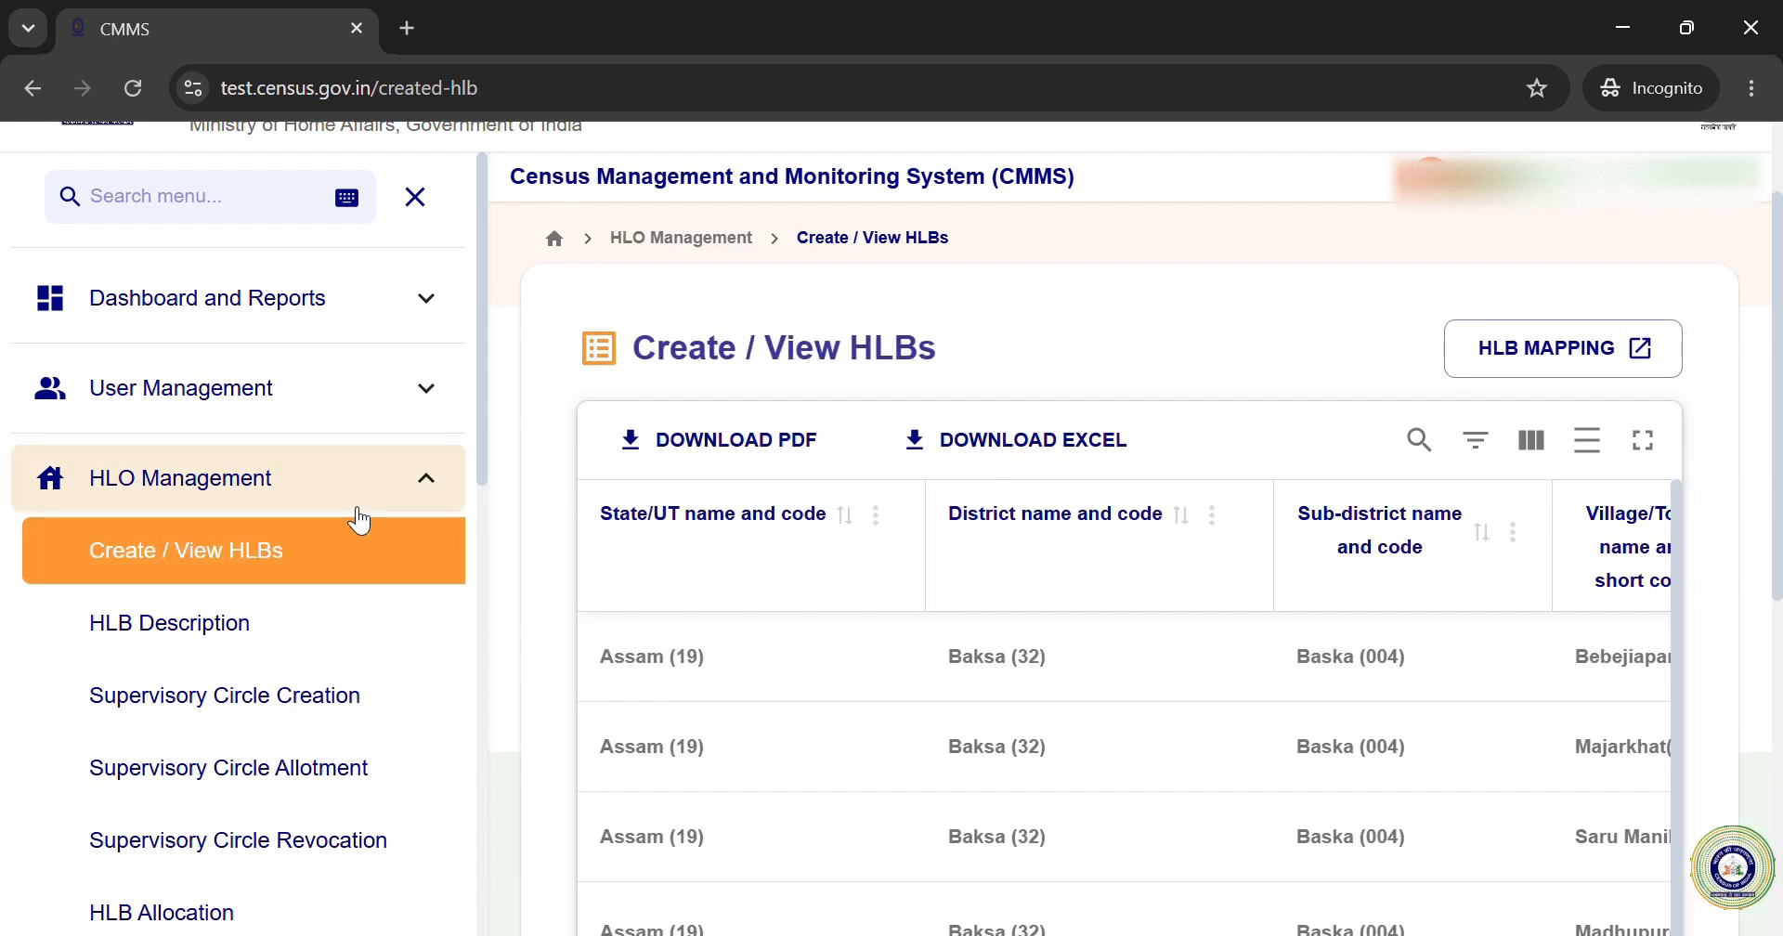
{"action": "left_click", "coordinate": [430, 492]}
{"action": "left_click", "coordinate": [435, 490]}
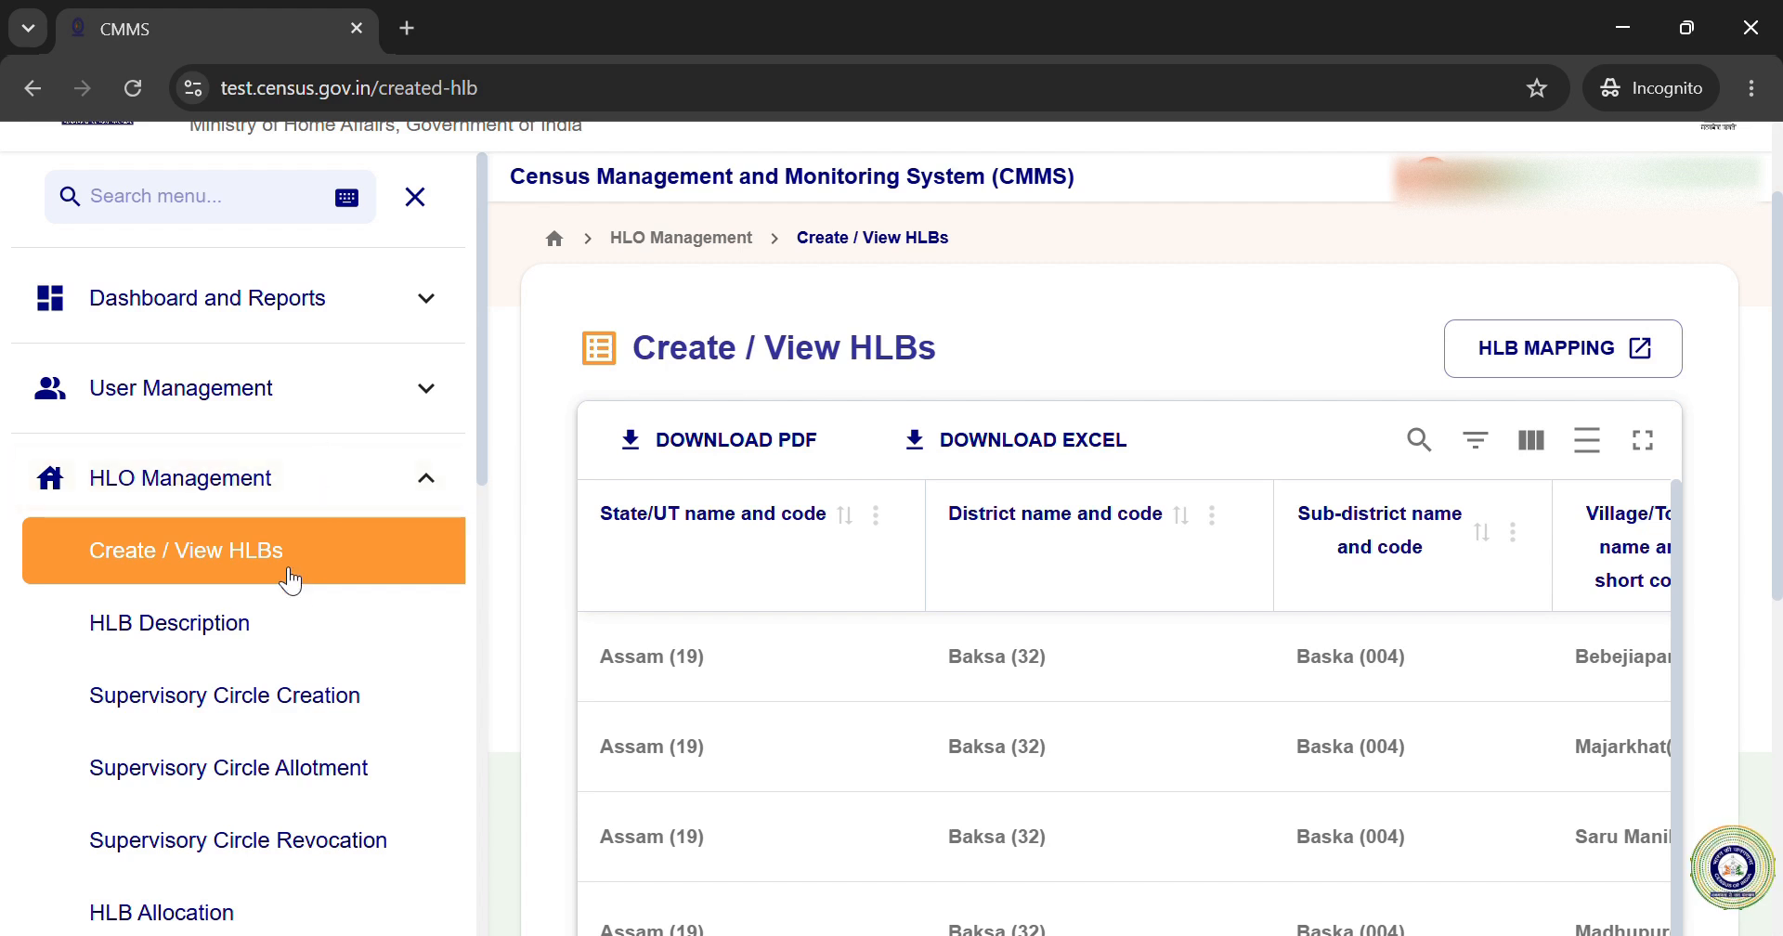
{"action": "scroll", "coordinate": [269, 646], "scroll_direction": "down", "scroll_amount": 1}
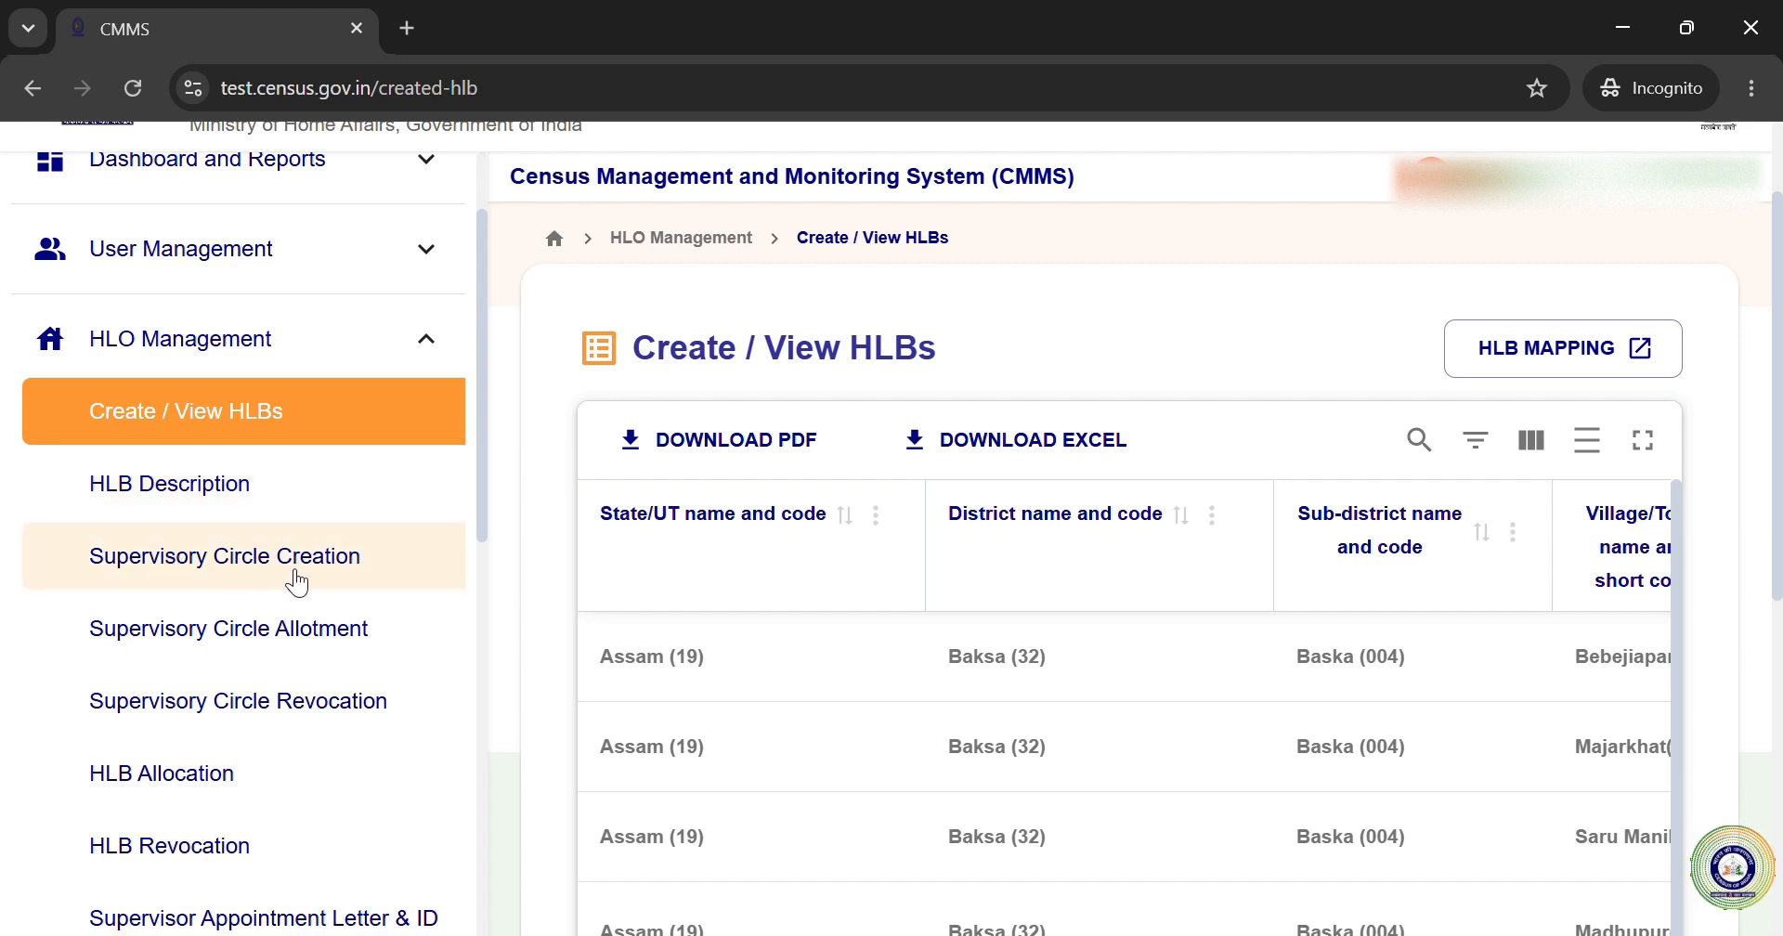
{"action": "left_click", "coordinate": [442, 335]}
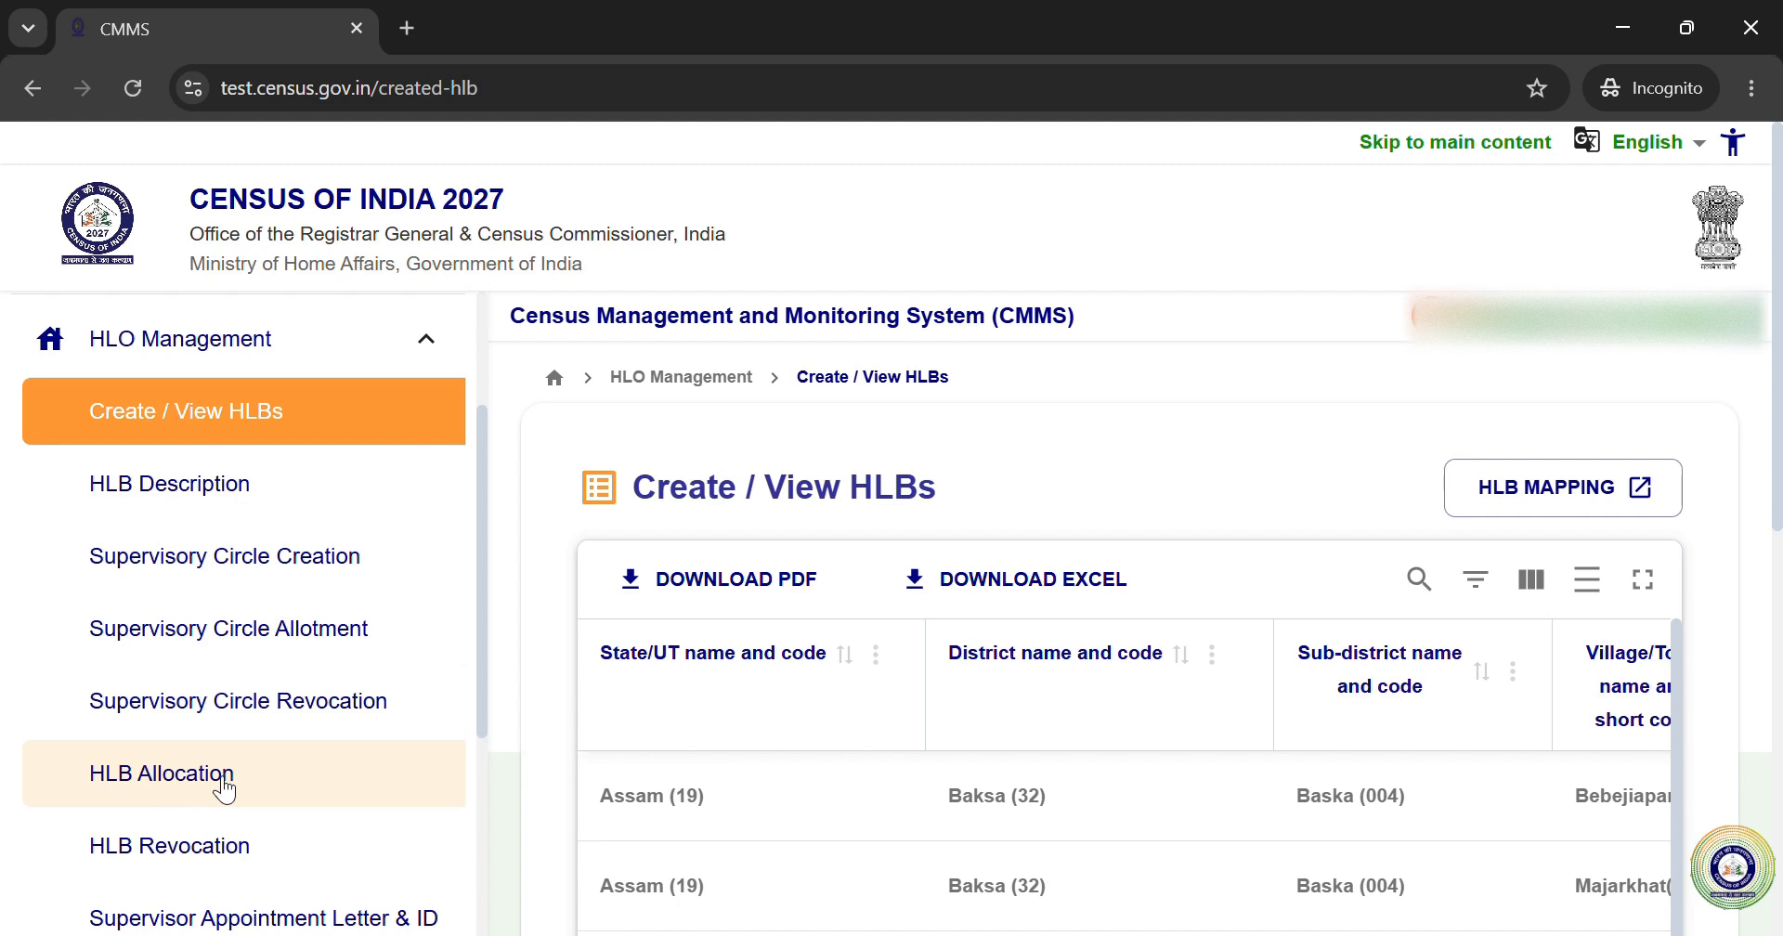
{"action": "scroll", "coordinate": [222, 789], "scroll_direction": "down", "scroll_amount": 1}
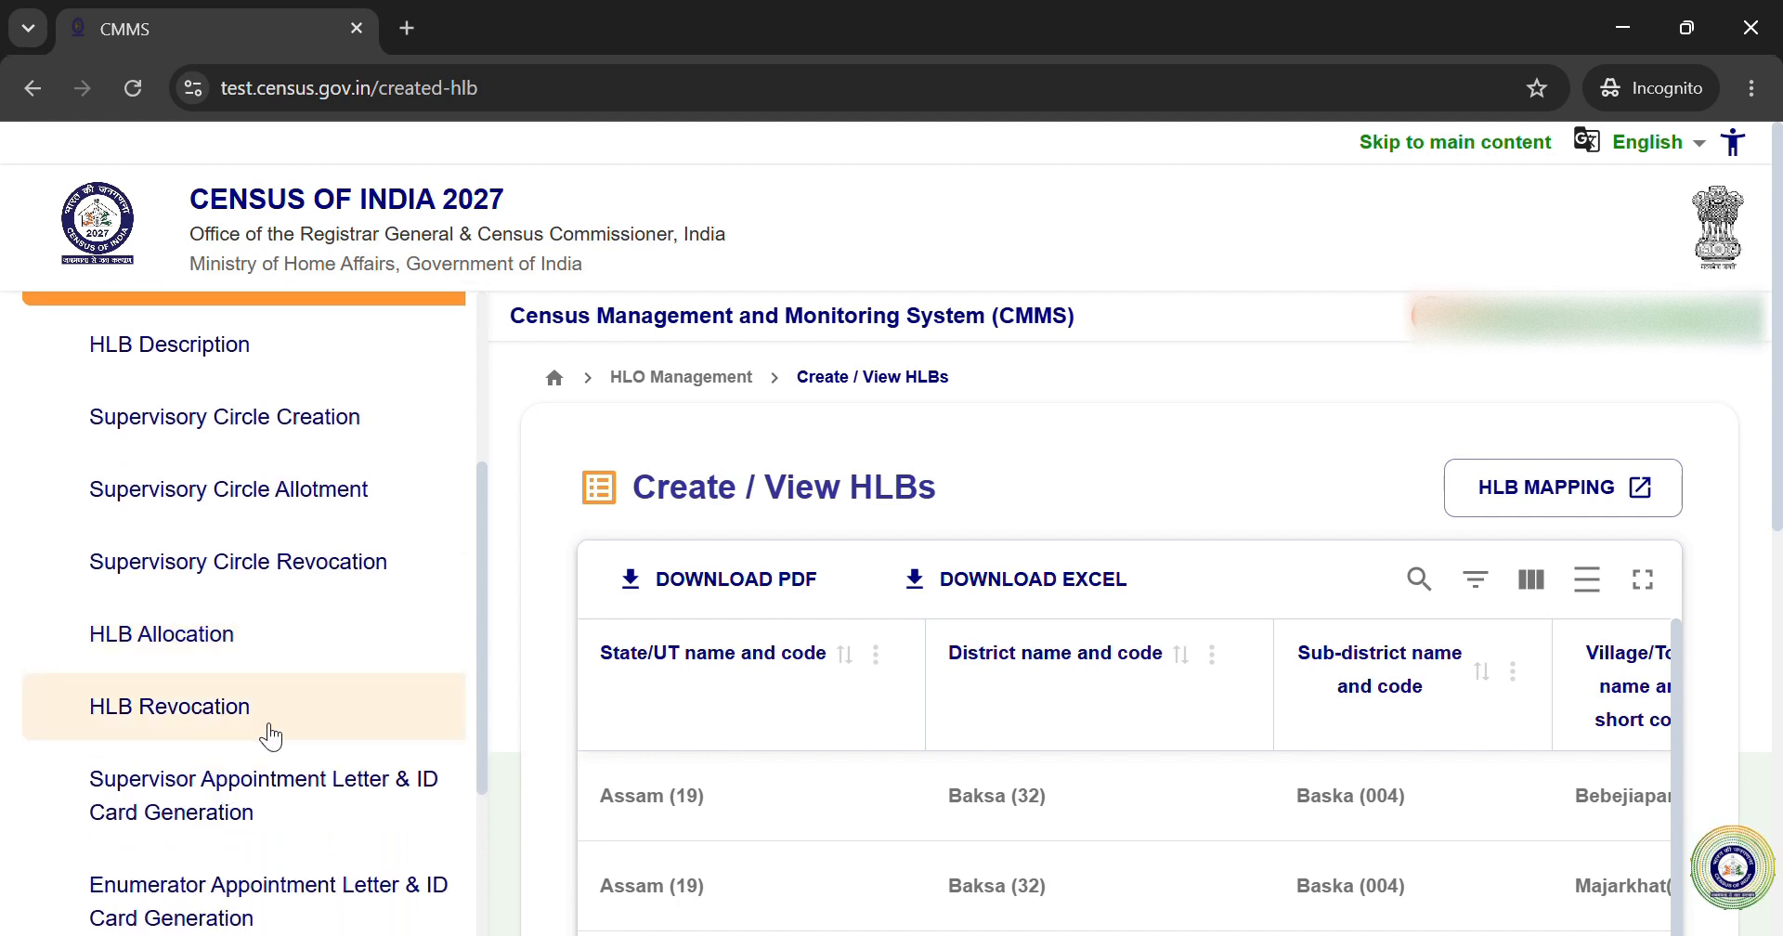
{"action": "scroll", "coordinate": [268, 789], "scroll_direction": "down", "scroll_amount": 1}
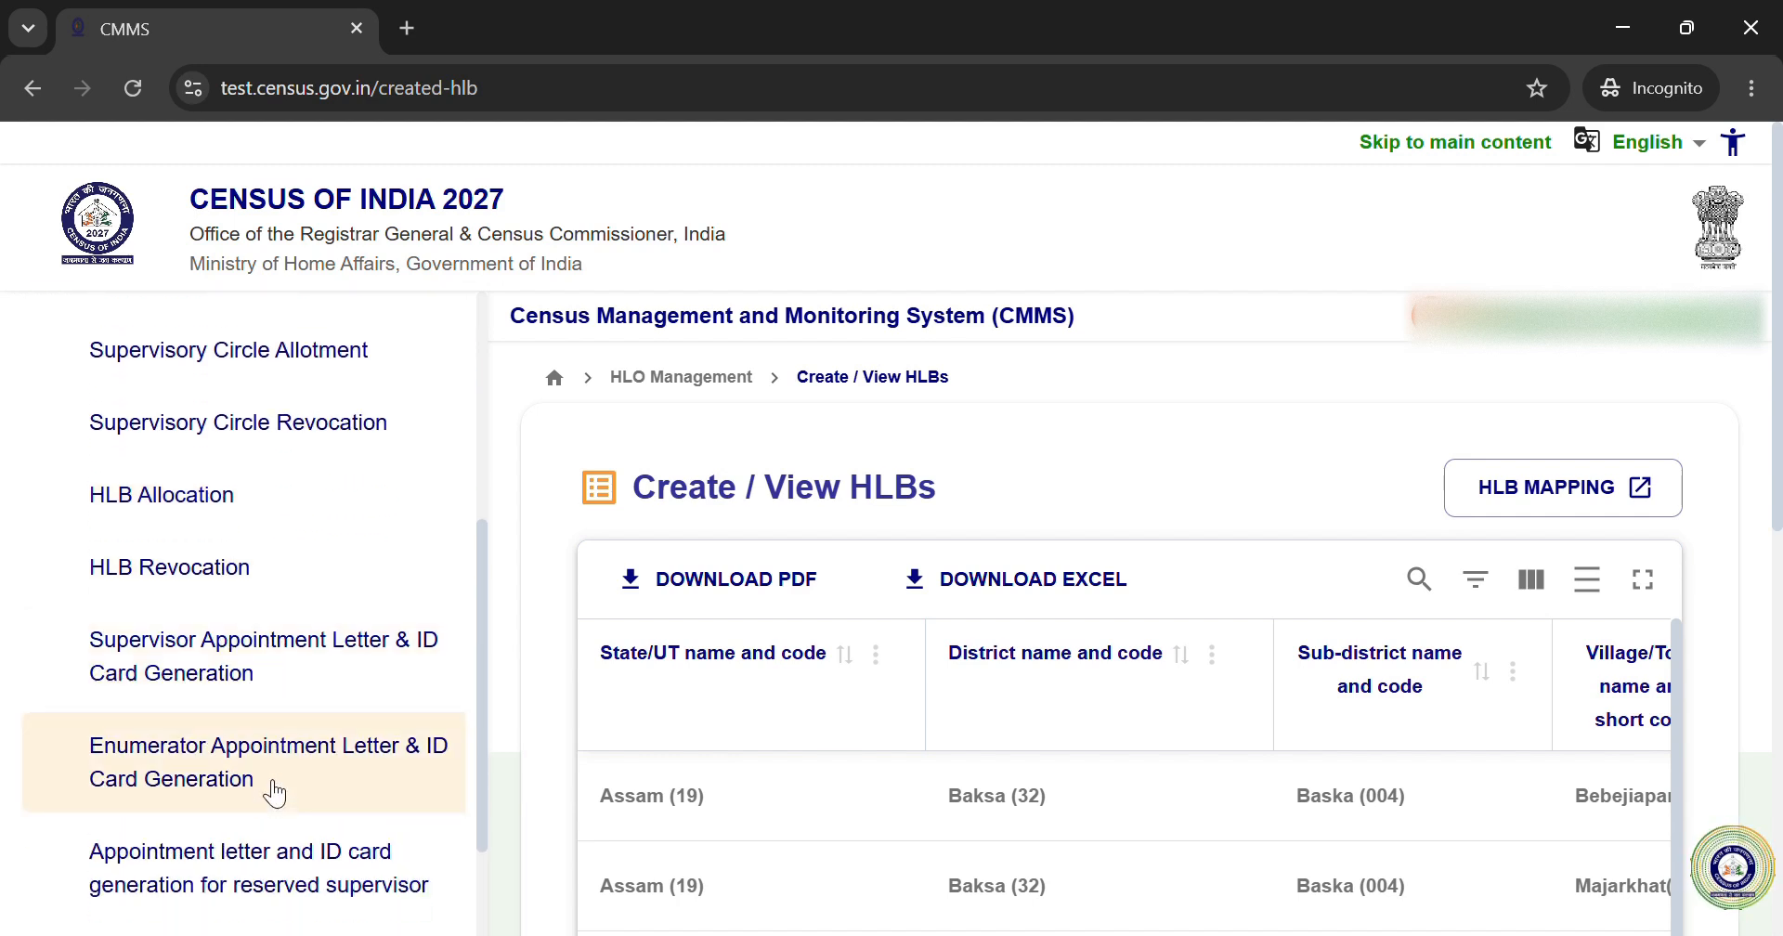
{"action": "scroll", "coordinate": [219, 757], "scroll_direction": "down", "scroll_amount": 1}
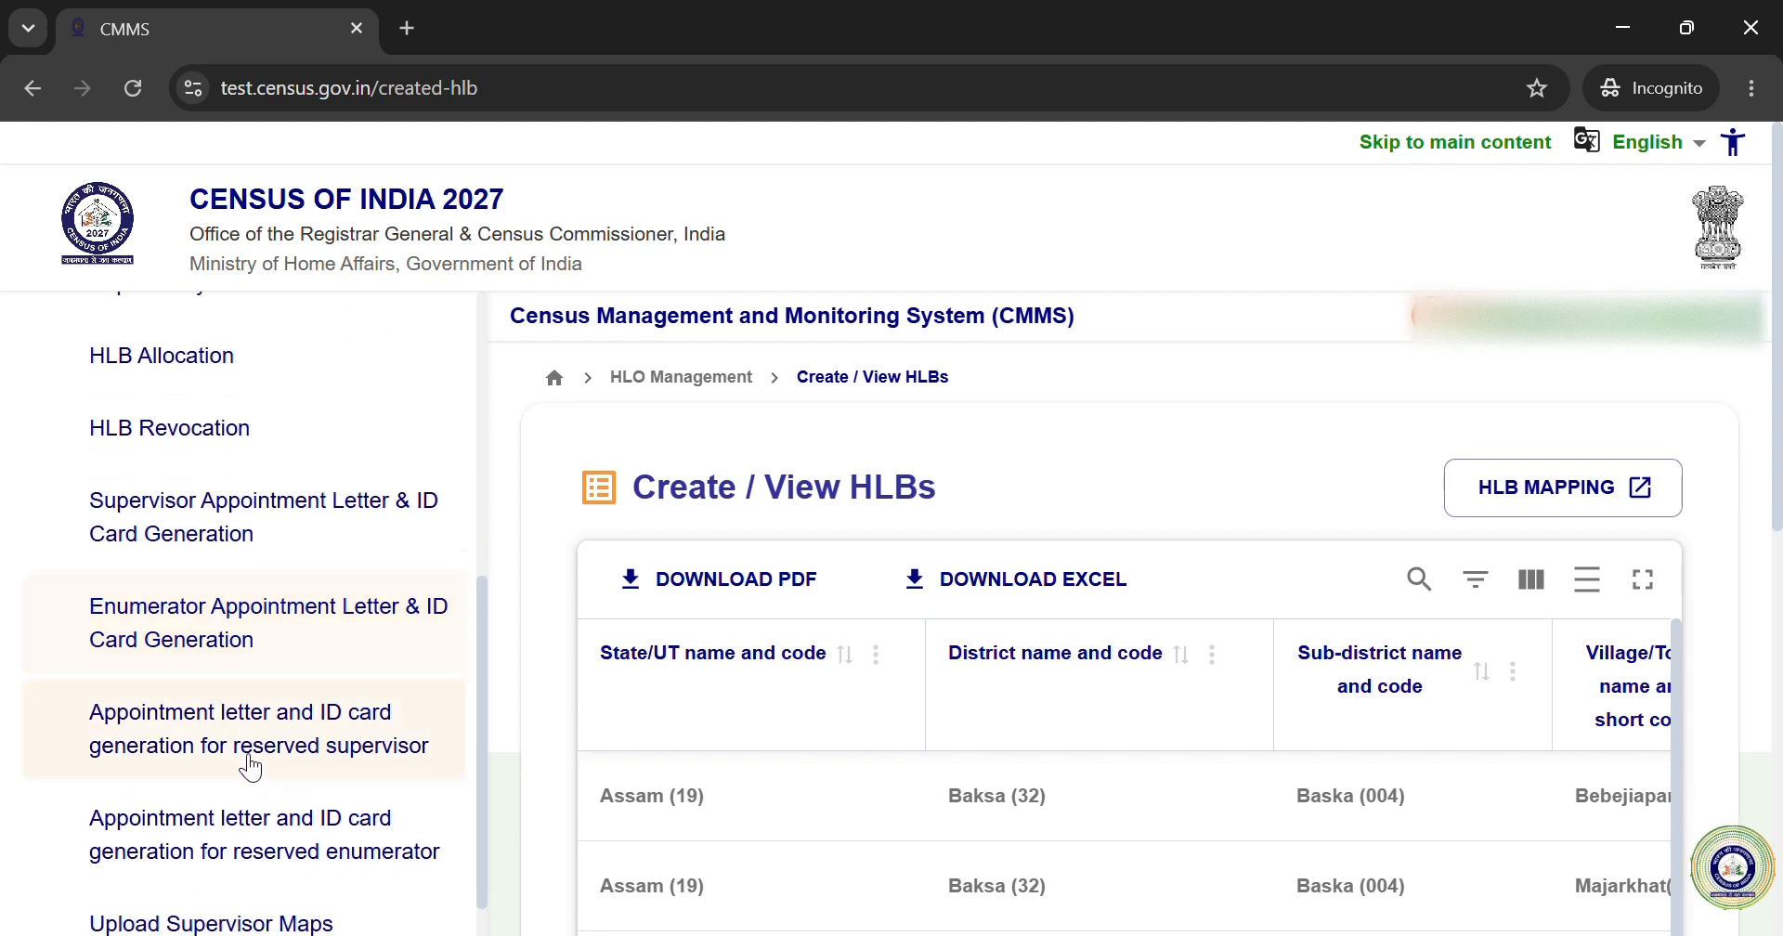
{"action": "scroll", "coordinate": [318, 748], "scroll_direction": "down", "scroll_amount": 1}
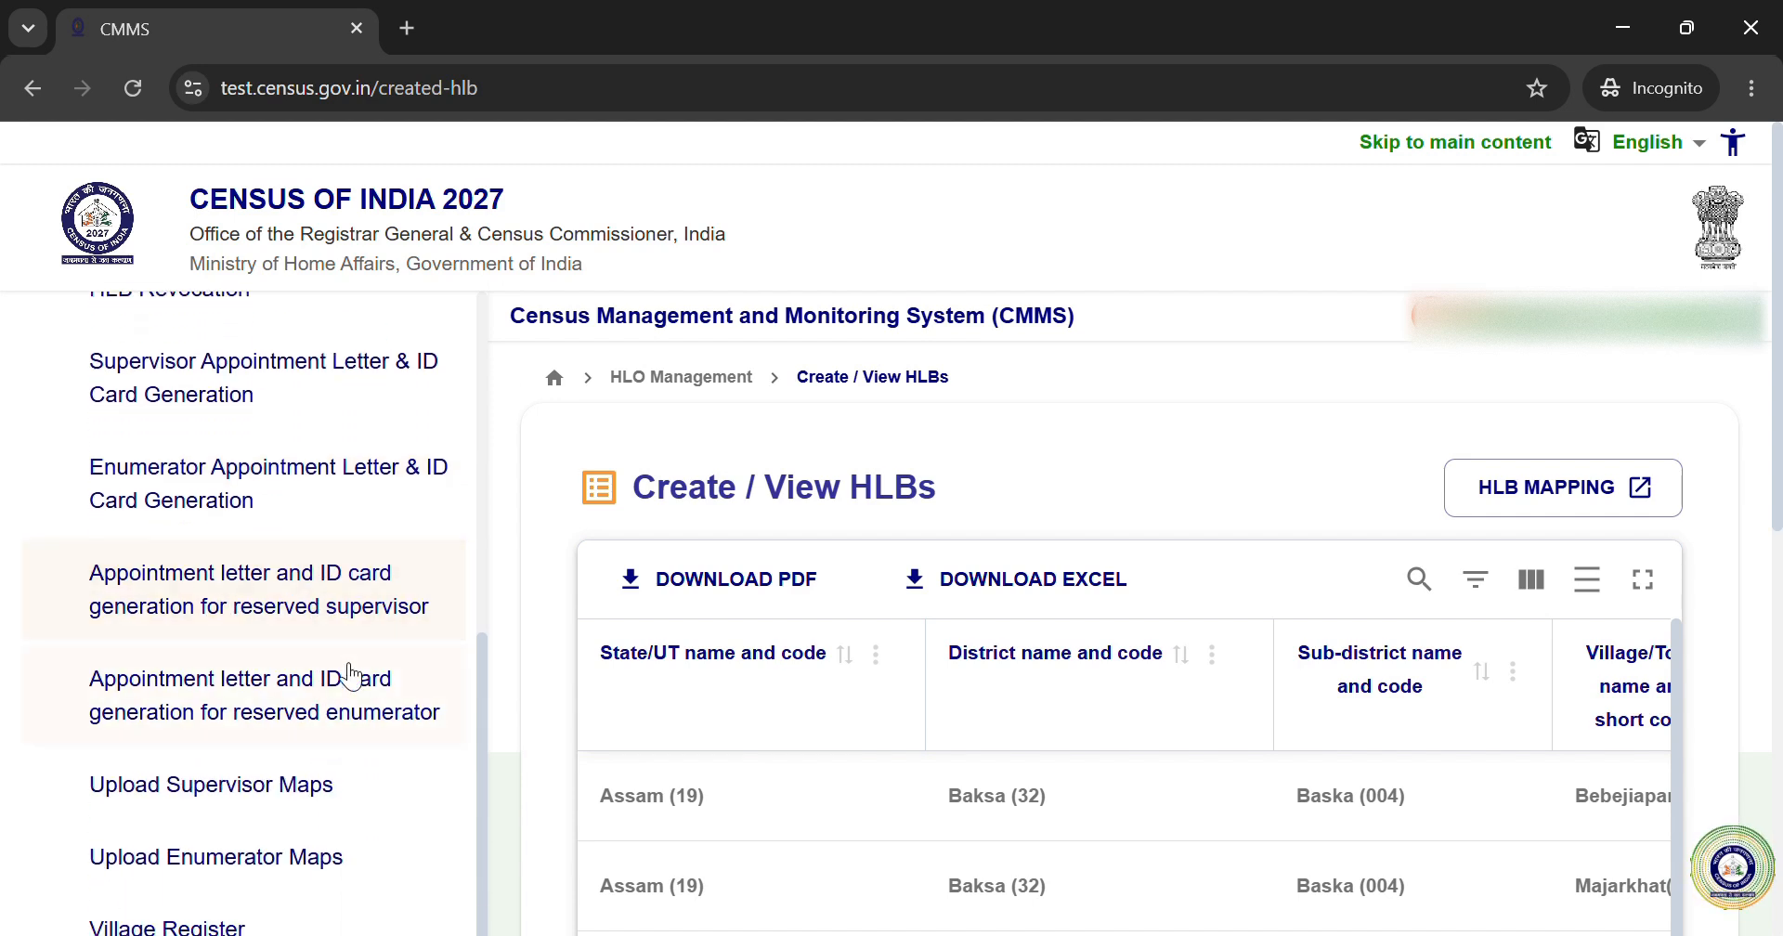
{"action": "scroll", "coordinate": [339, 683], "scroll_direction": "down", "scroll_amount": 1}
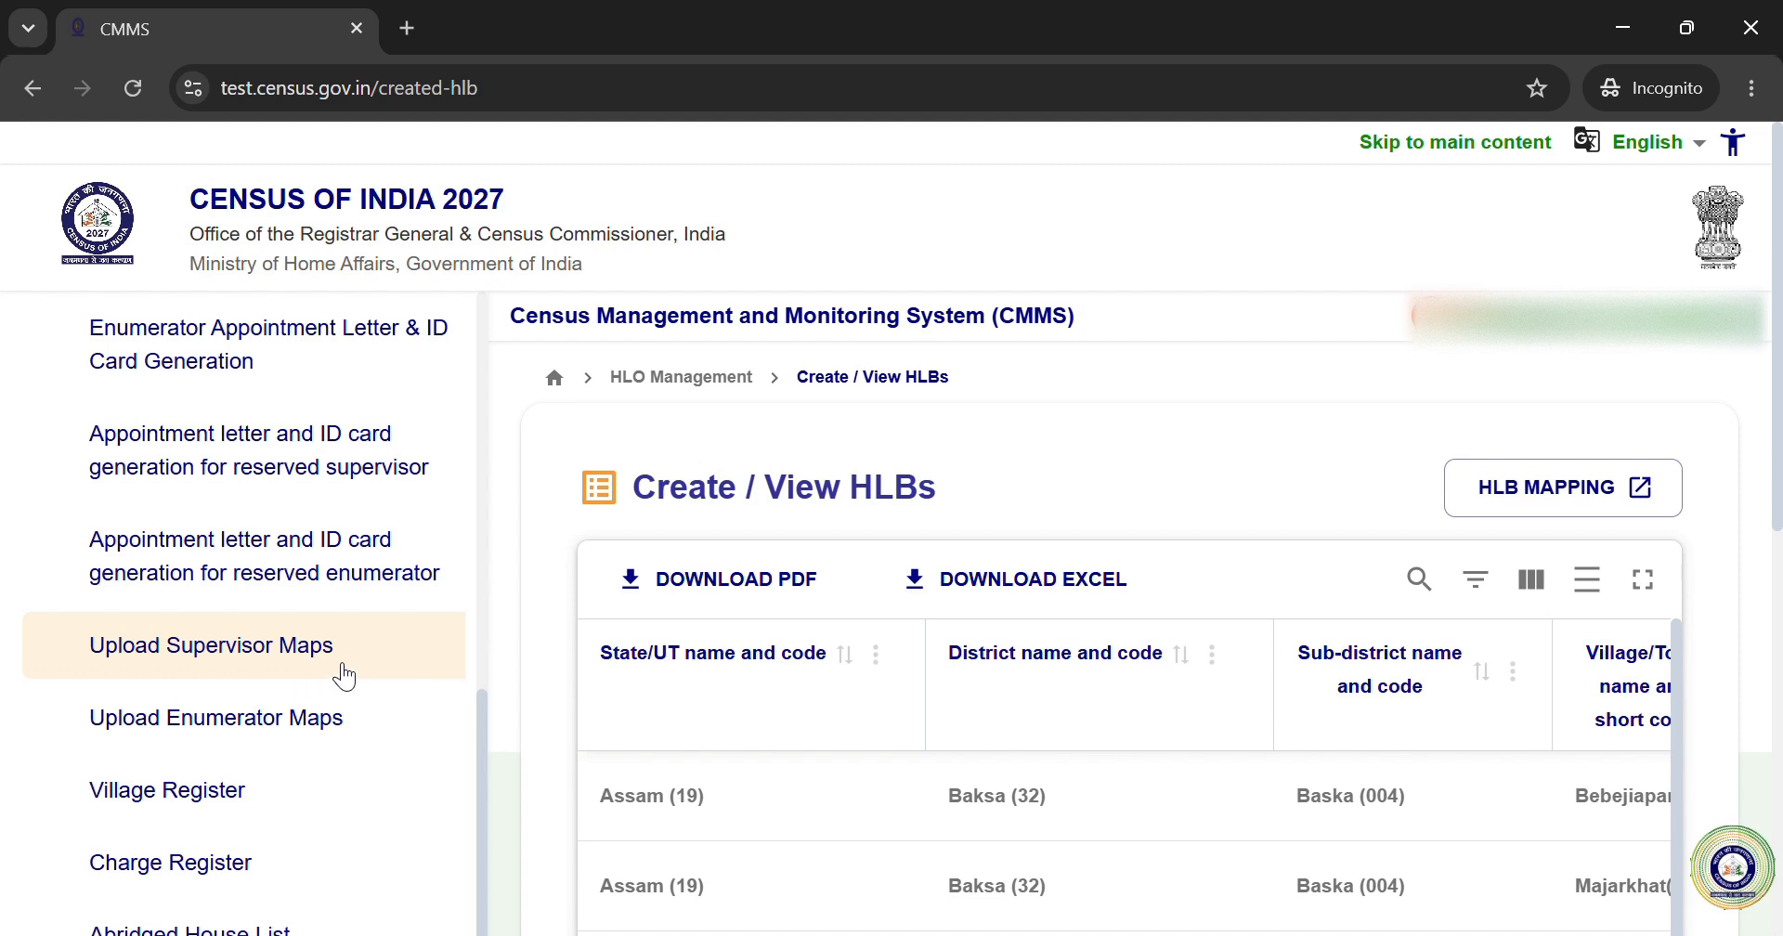
{"action": "scroll", "coordinate": [341, 666], "scroll_direction": "down", "scroll_amount": 1}
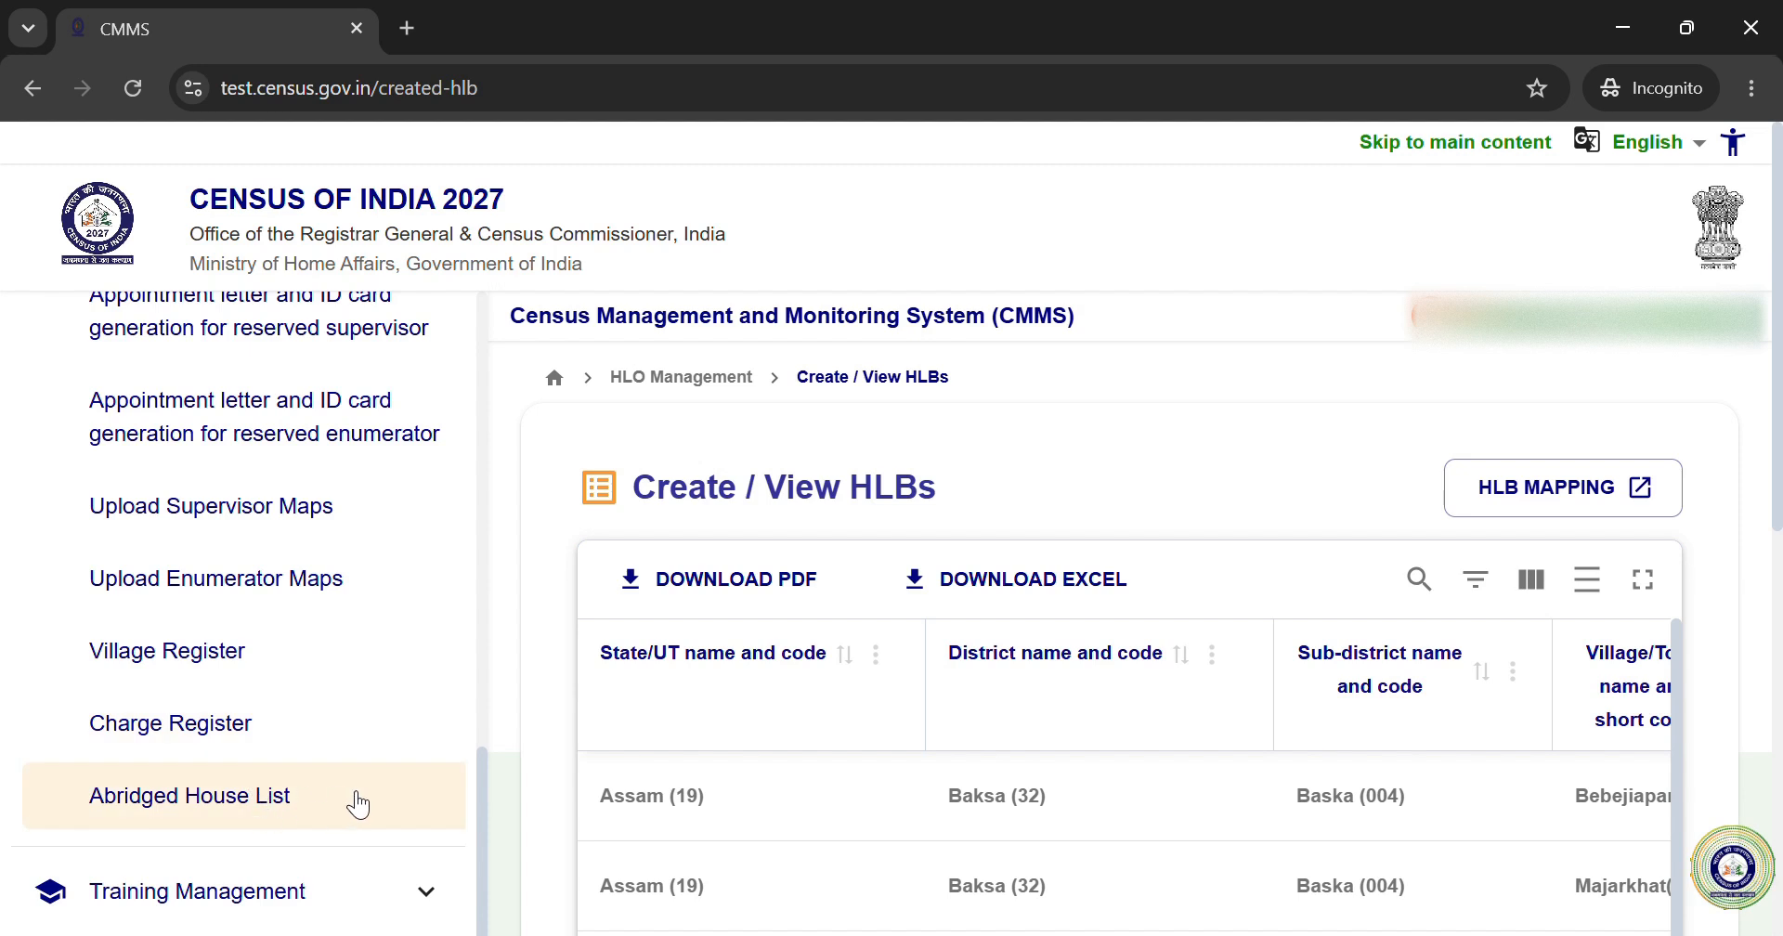
{"action": "scroll", "coordinate": [388, 784], "scroll_direction": "up", "scroll_amount": 4}
{"action": "scroll", "coordinate": [388, 784], "scroll_direction": "up", "scroll_amount": 5}
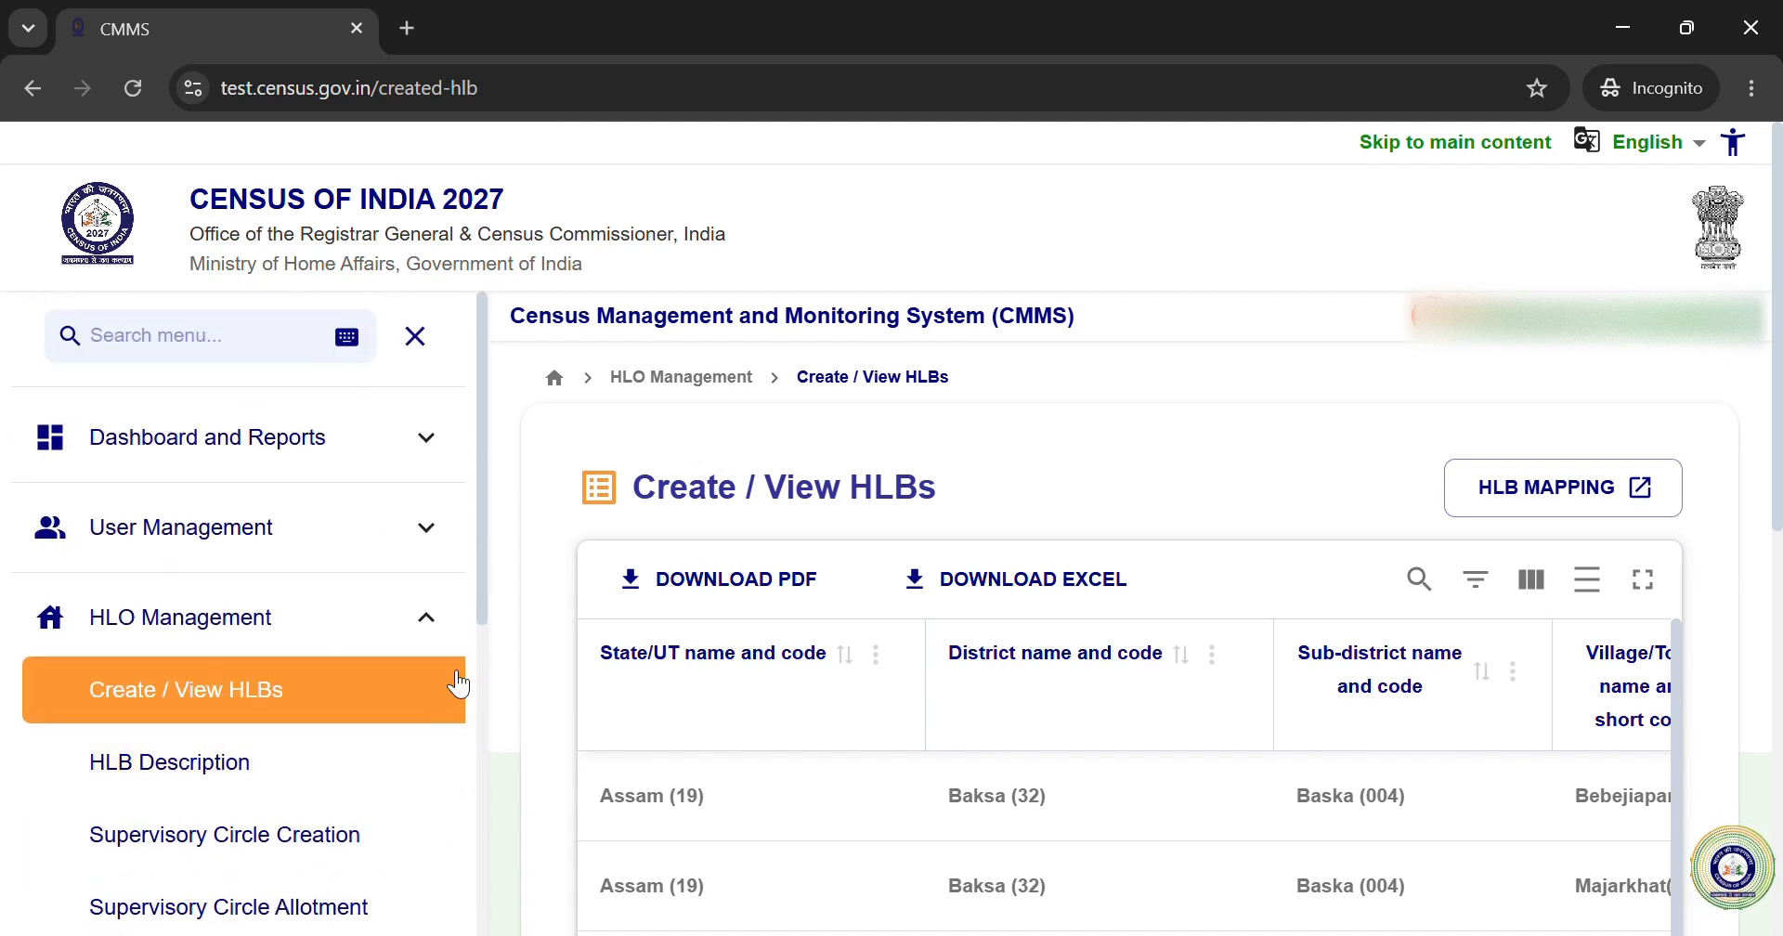
{"action": "left_click", "coordinate": [439, 626]}
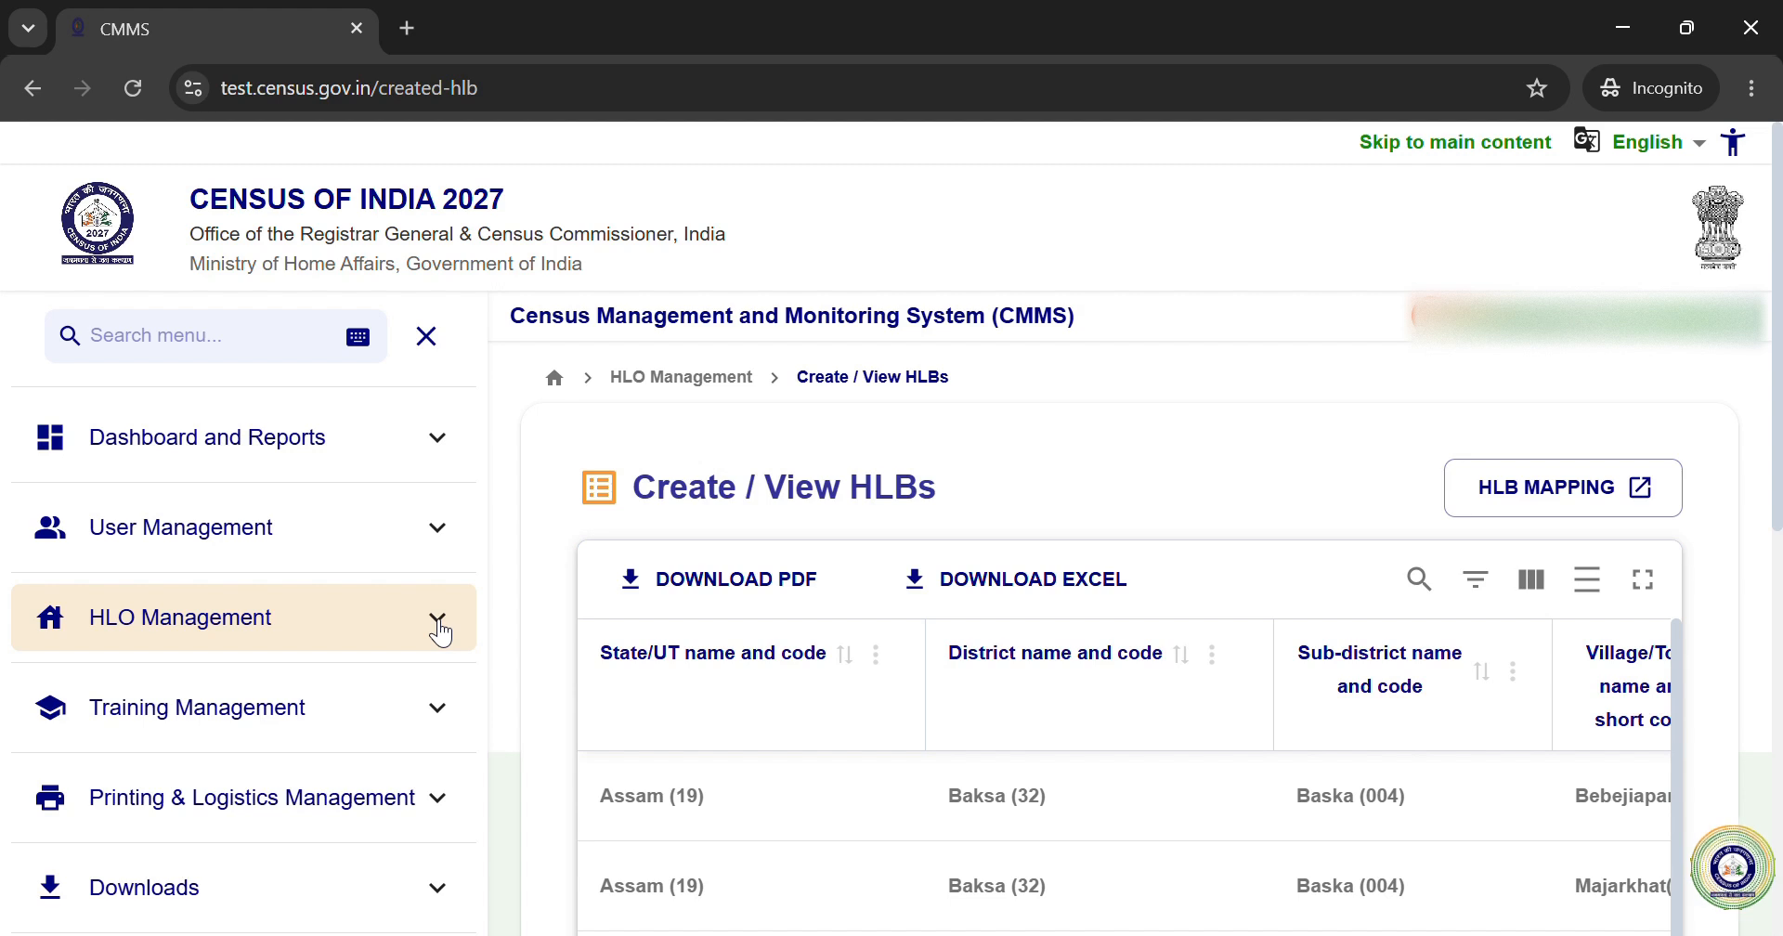
Step: Re-expand HLO Management, make the HLB table full screen, and scroll across its columns
{"action": "left_click", "coordinate": [453, 631]}
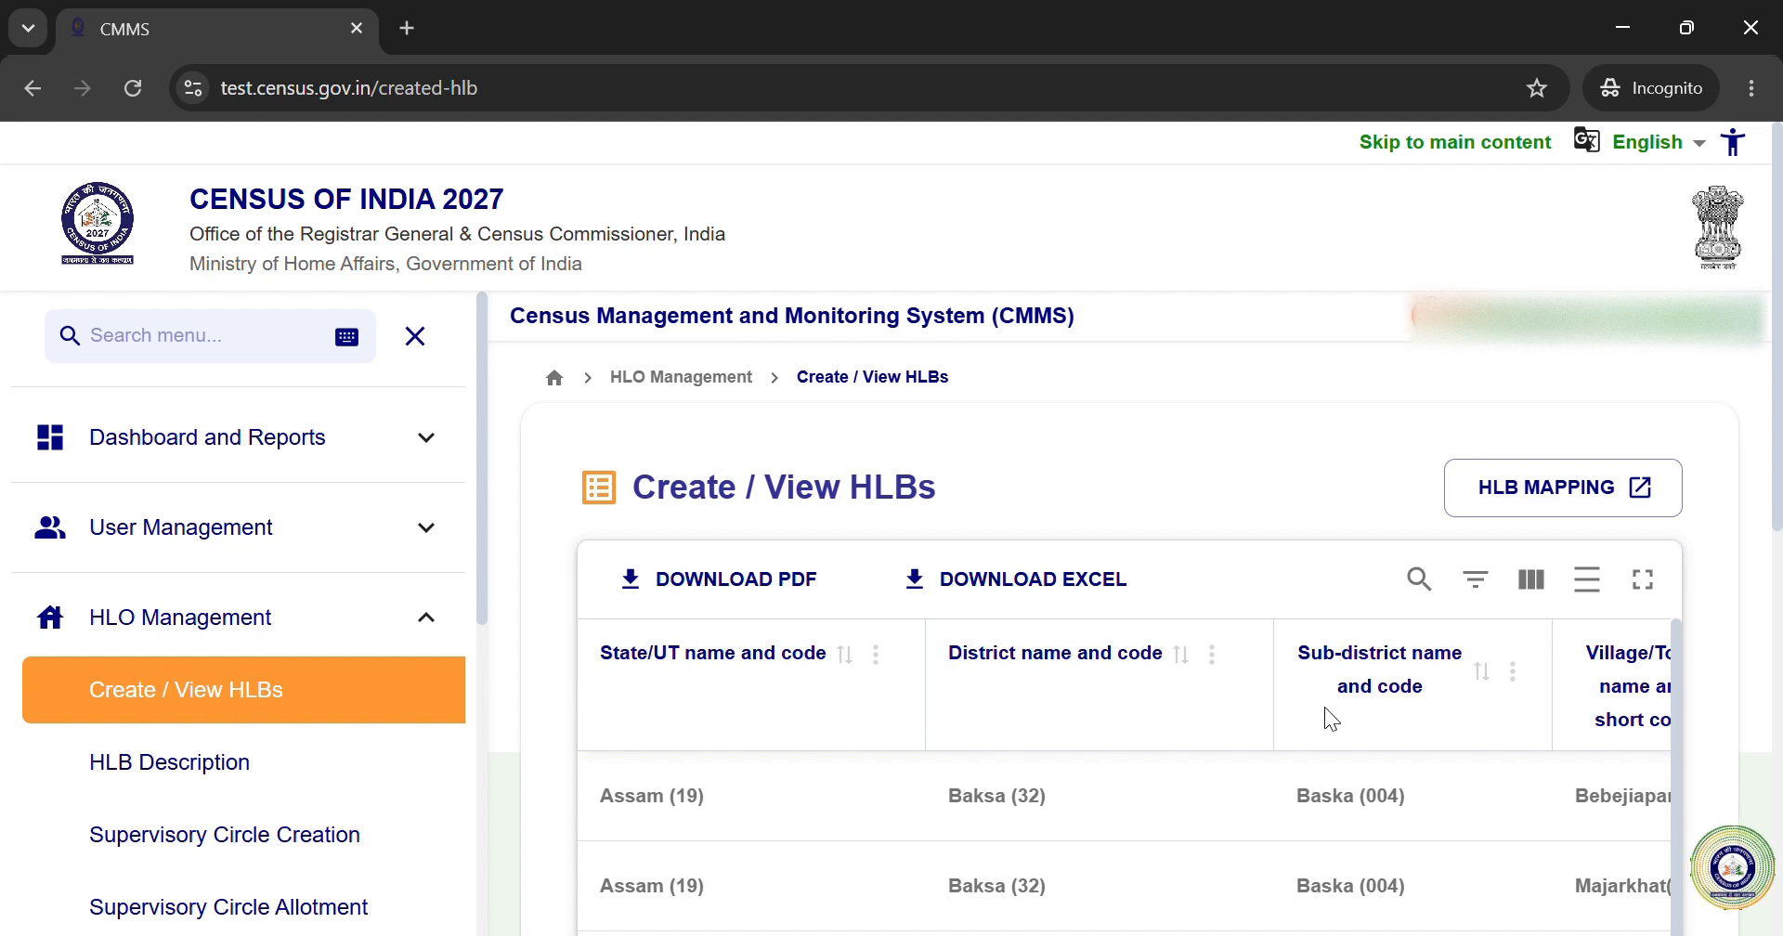
{"action": "scroll", "coordinate": [1392, 716], "scroll_direction": "down", "scroll_amount": 1}
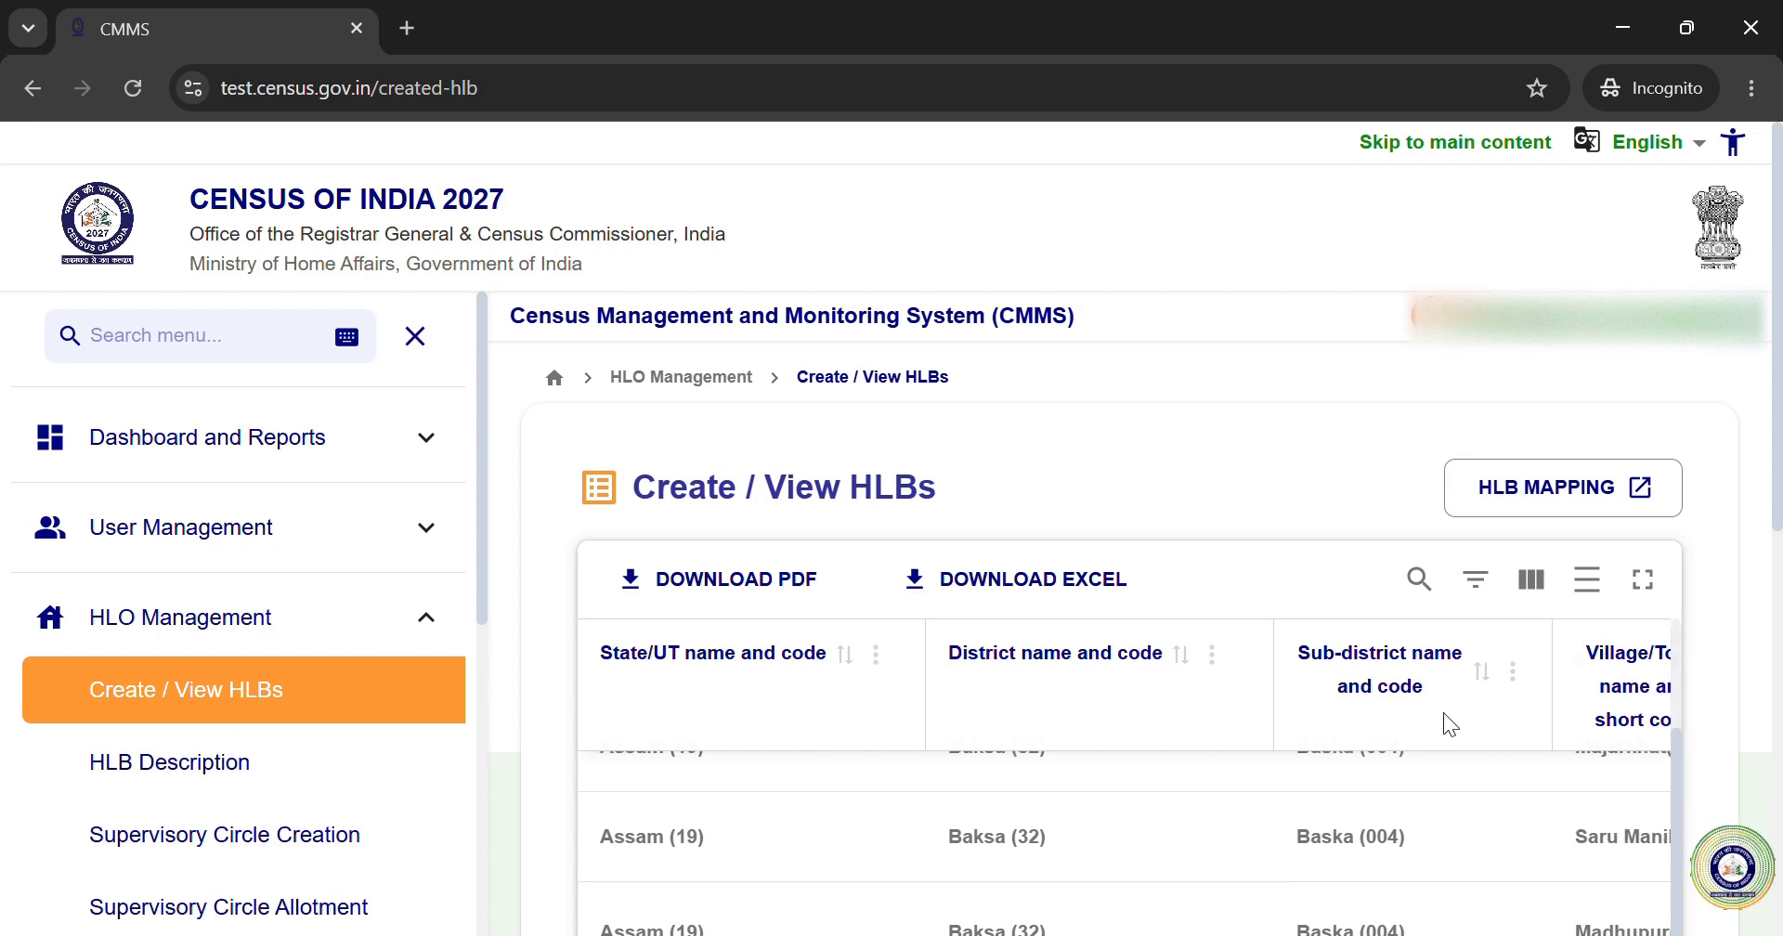
{"action": "left_click", "coordinate": [1655, 588]}
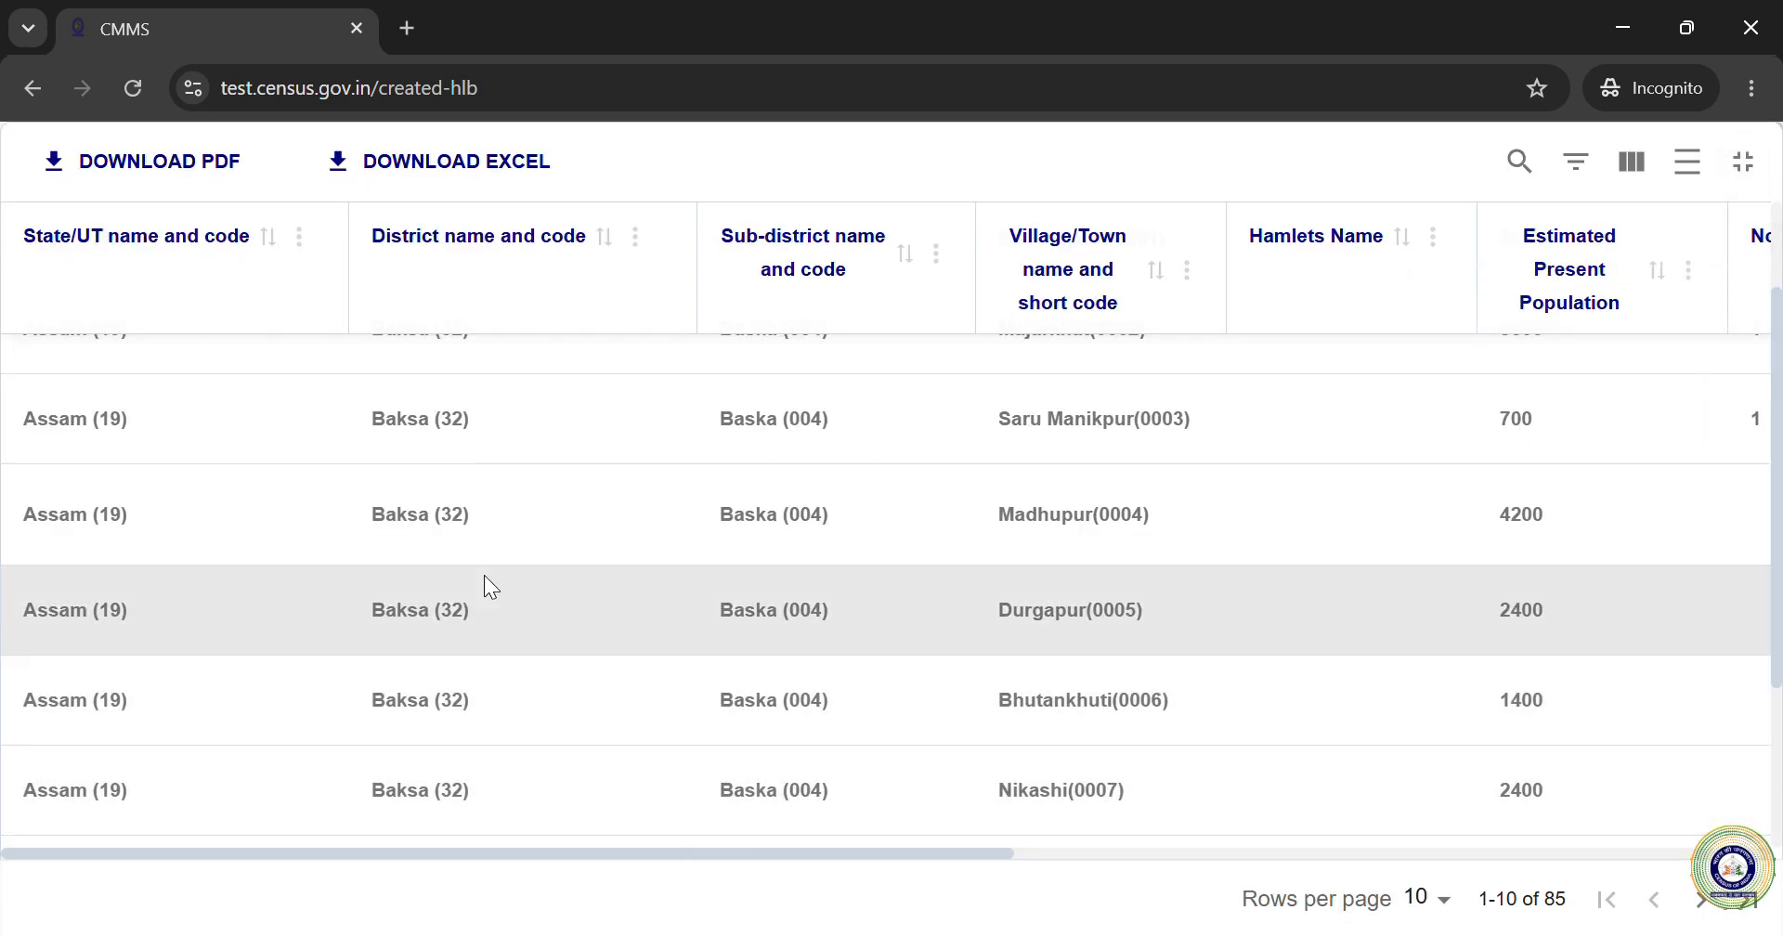
{"action": "left_click_drag", "start_coordinate": [679, 855], "coordinate": [1313, 840]}
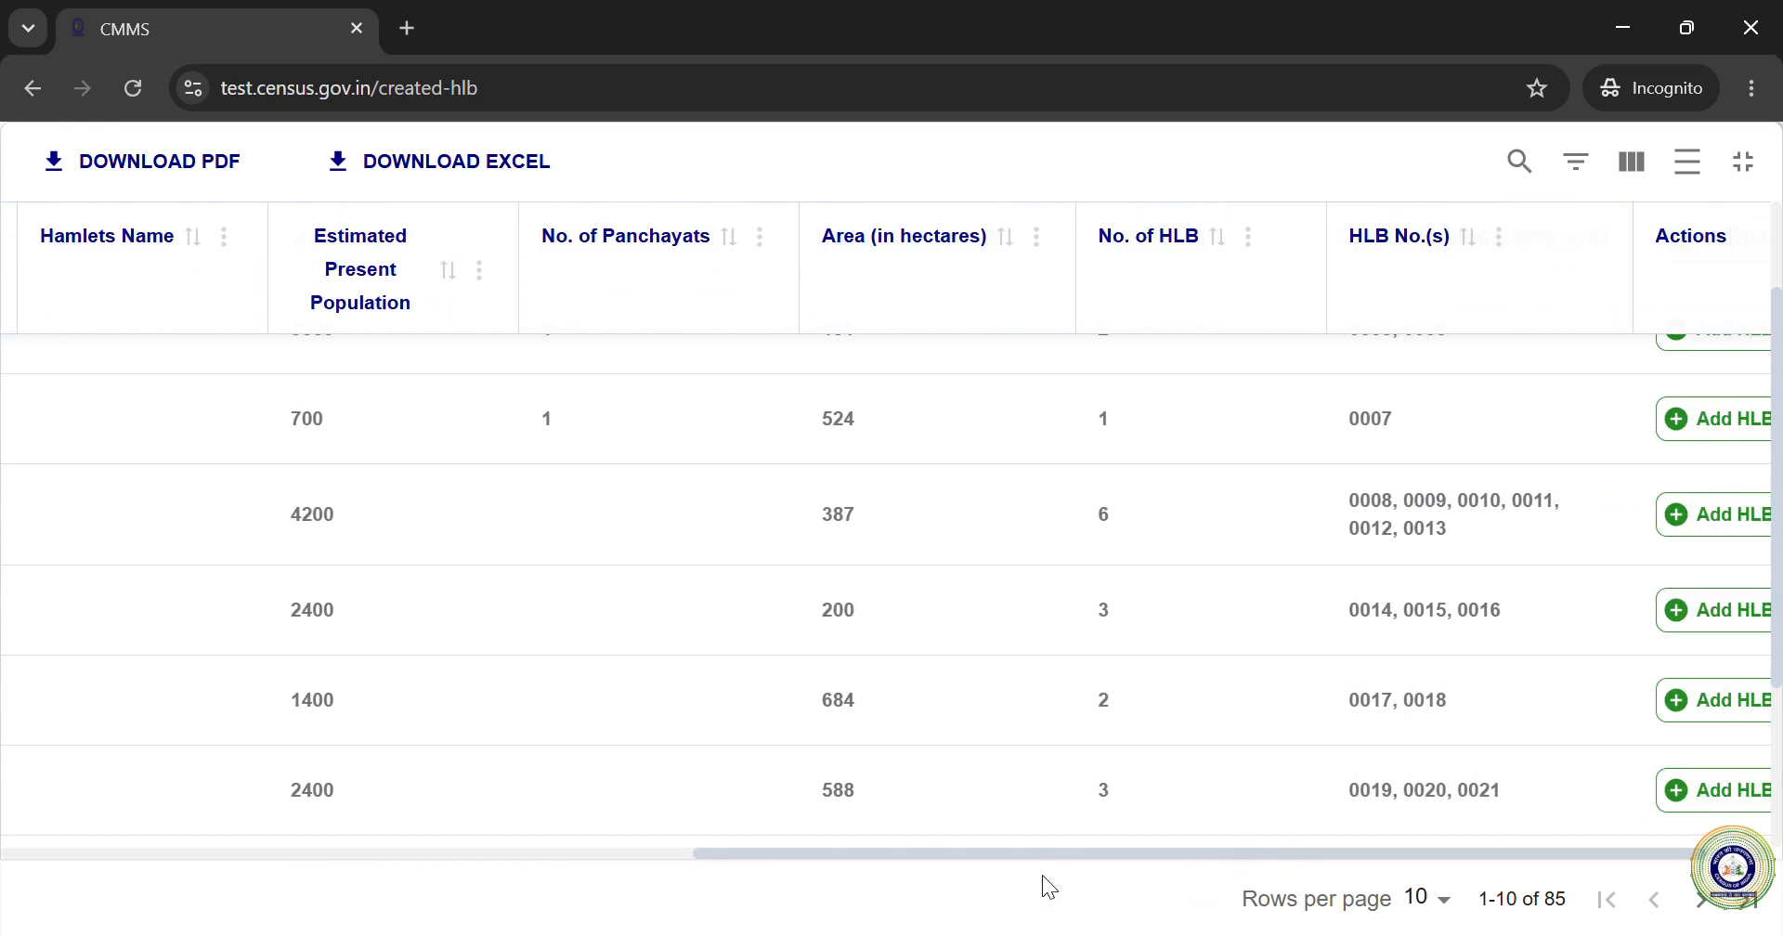
{"action": "left_click_drag", "start_coordinate": [1042, 854], "coordinate": [407, 850]}
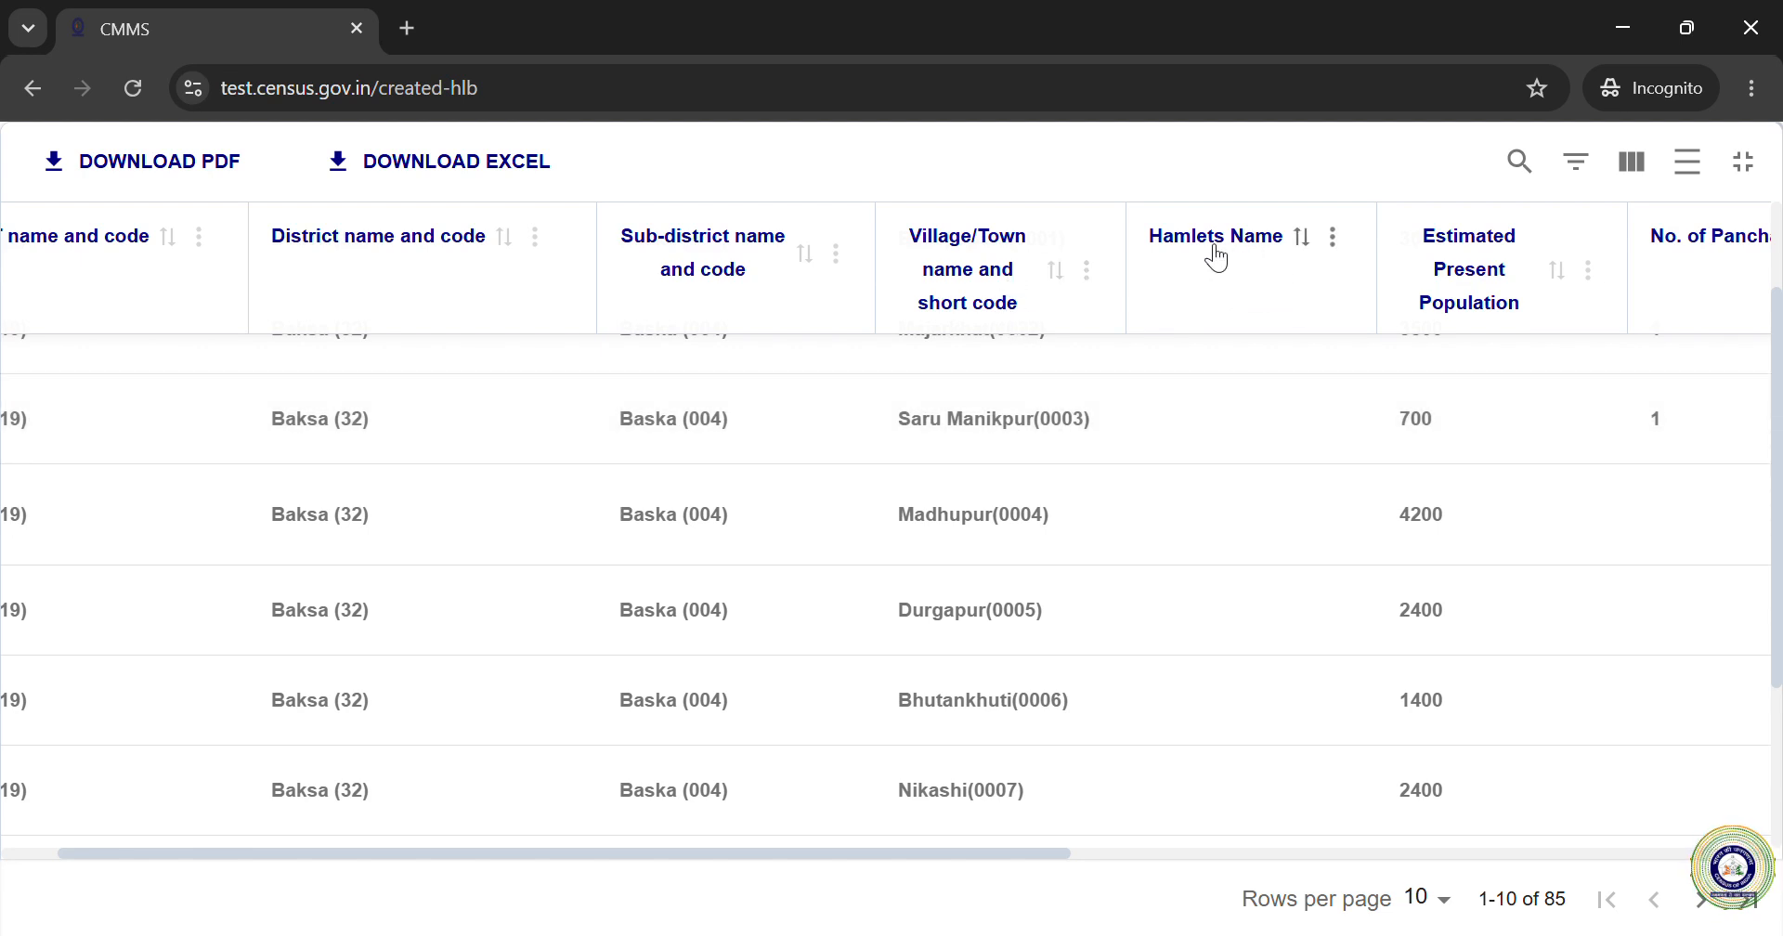
{"action": "left_click_drag", "start_coordinate": [1048, 856], "coordinate": [1597, 834]}
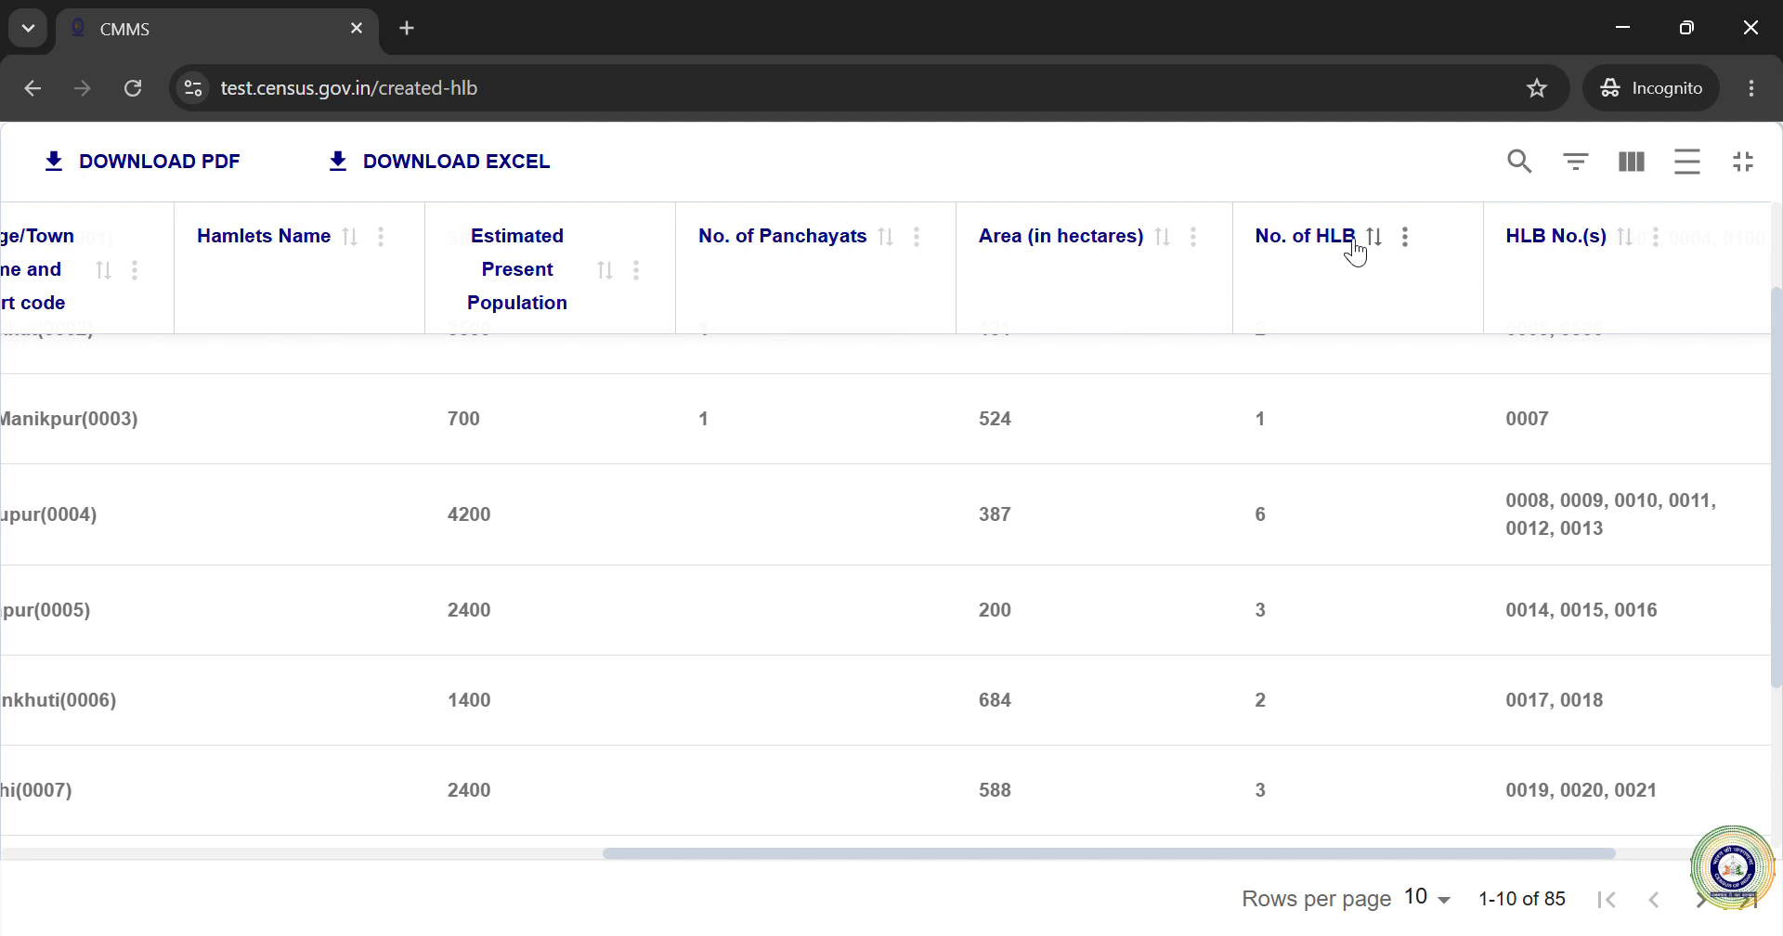
{"action": "left_click_drag", "start_coordinate": [1393, 850], "coordinate": [1179, 867]}
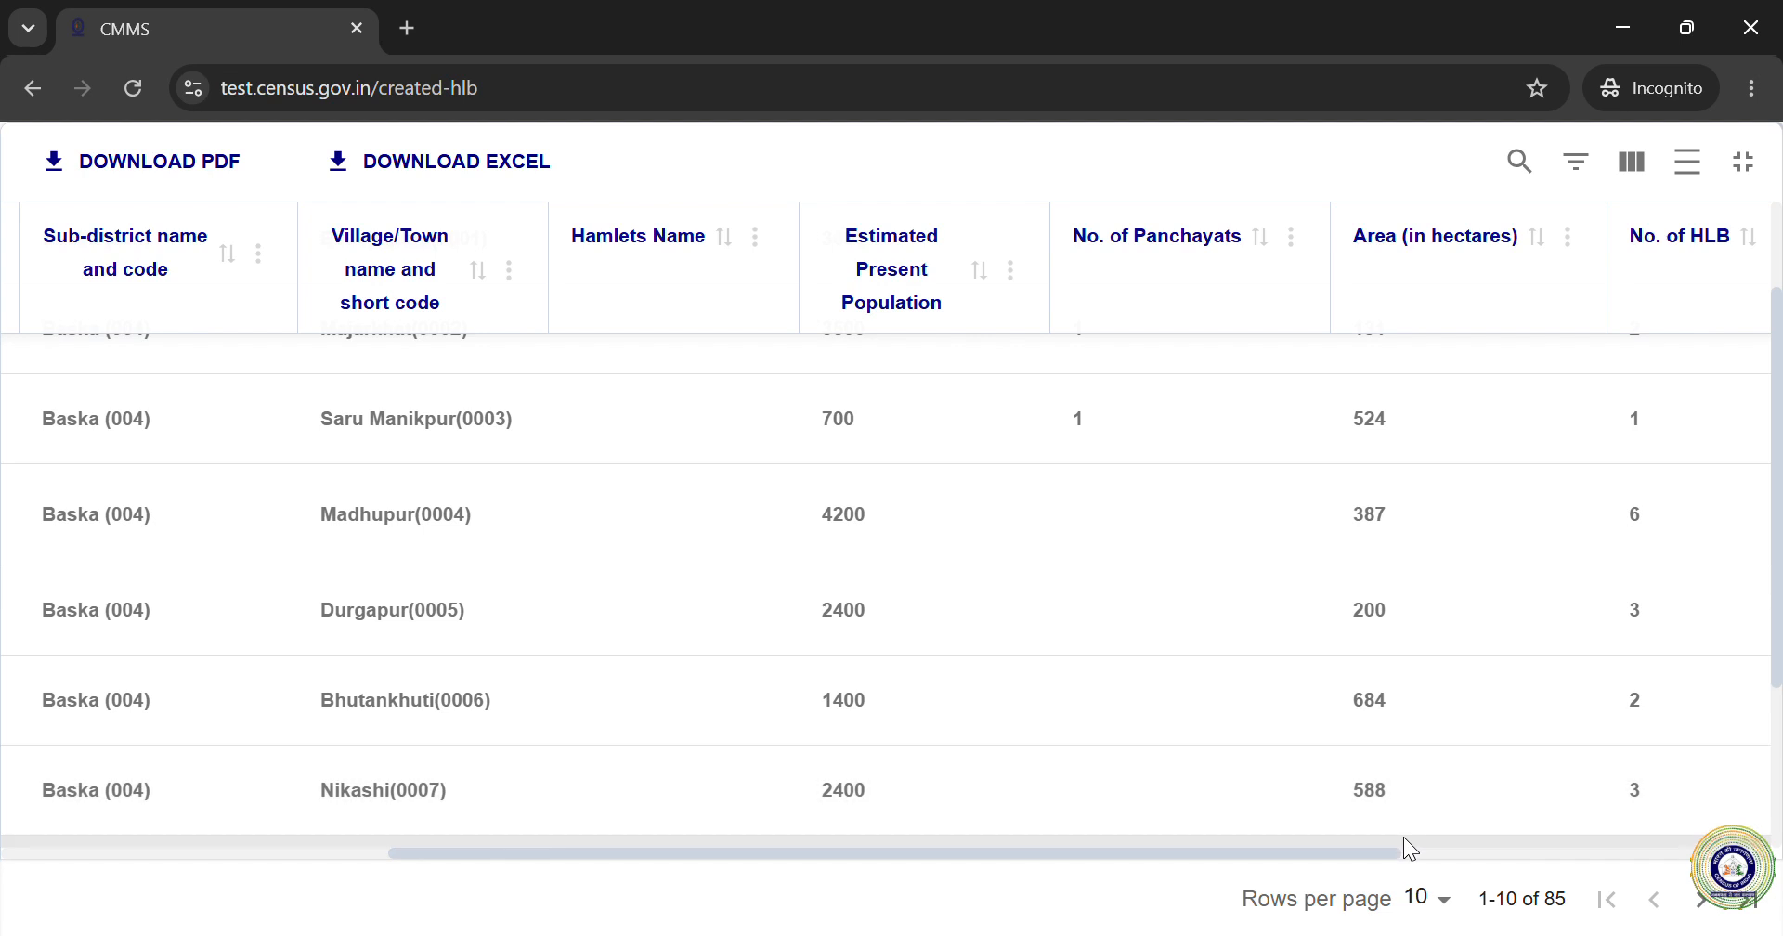
{"action": "left_click_drag", "start_coordinate": [1379, 851], "coordinate": [1503, 851]}
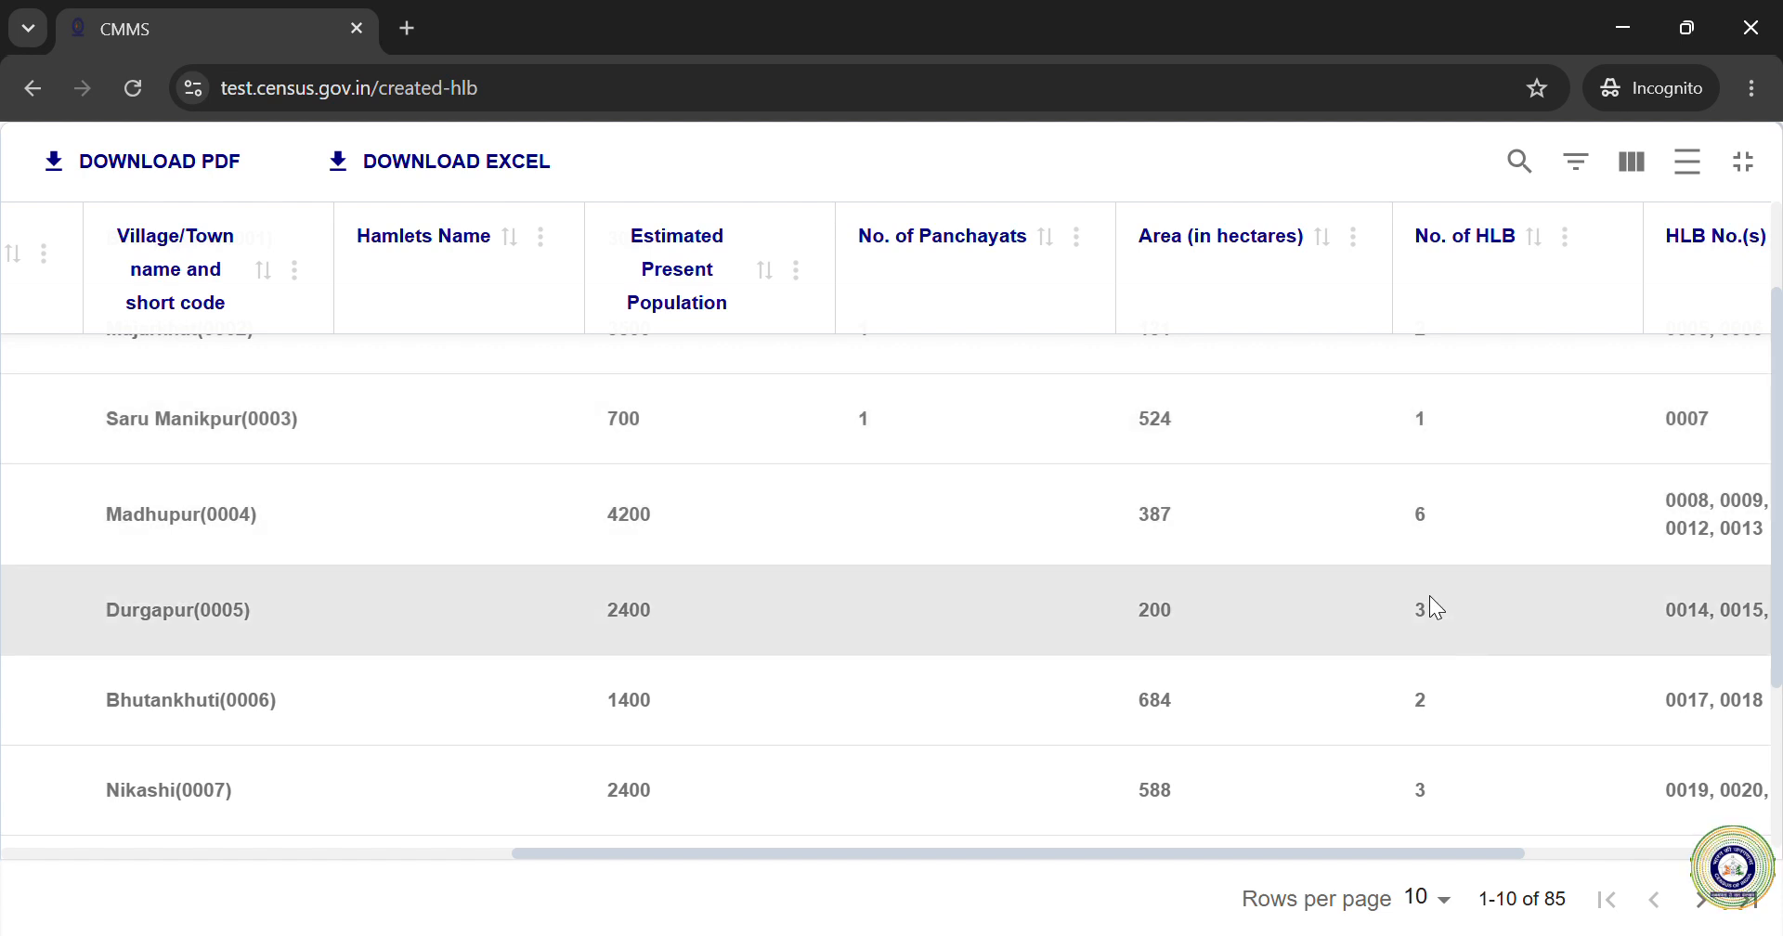
Step: Highlight Madhupur's population 4200 and 6 HLBs, then exit full screen
{"action": "left_click_drag", "start_coordinate": [640, 520], "coordinate": [493, 515]}
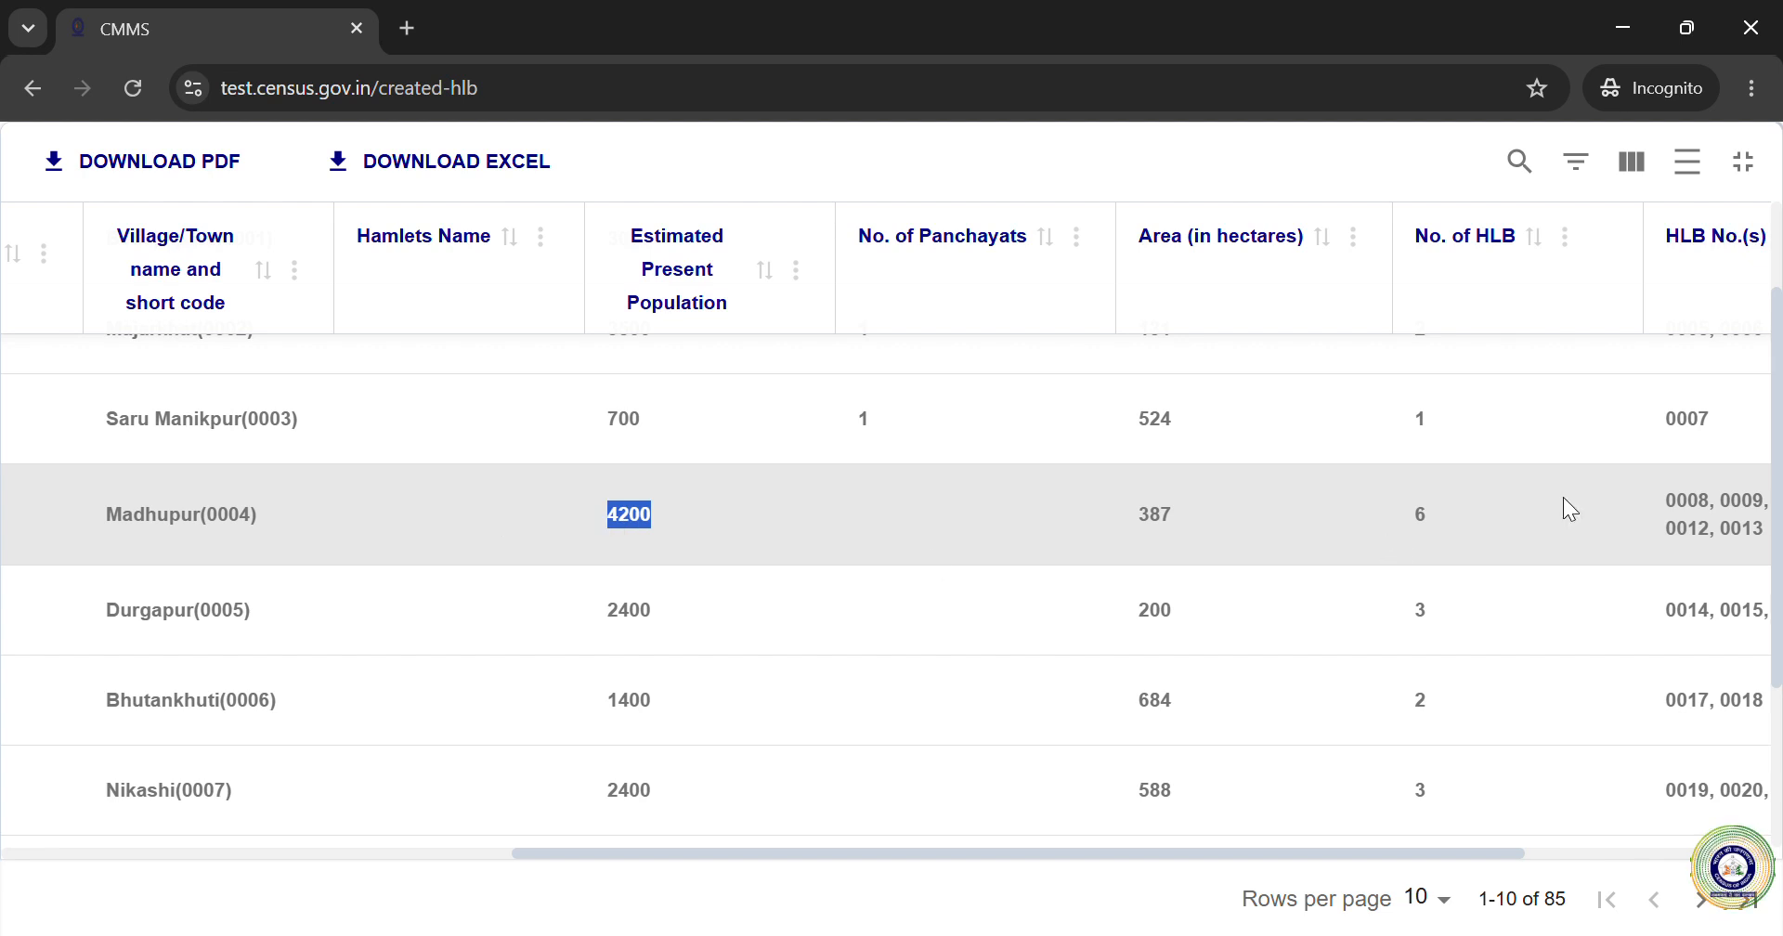
{"action": "left_click_drag", "start_coordinate": [1441, 527], "coordinate": [1358, 518]}
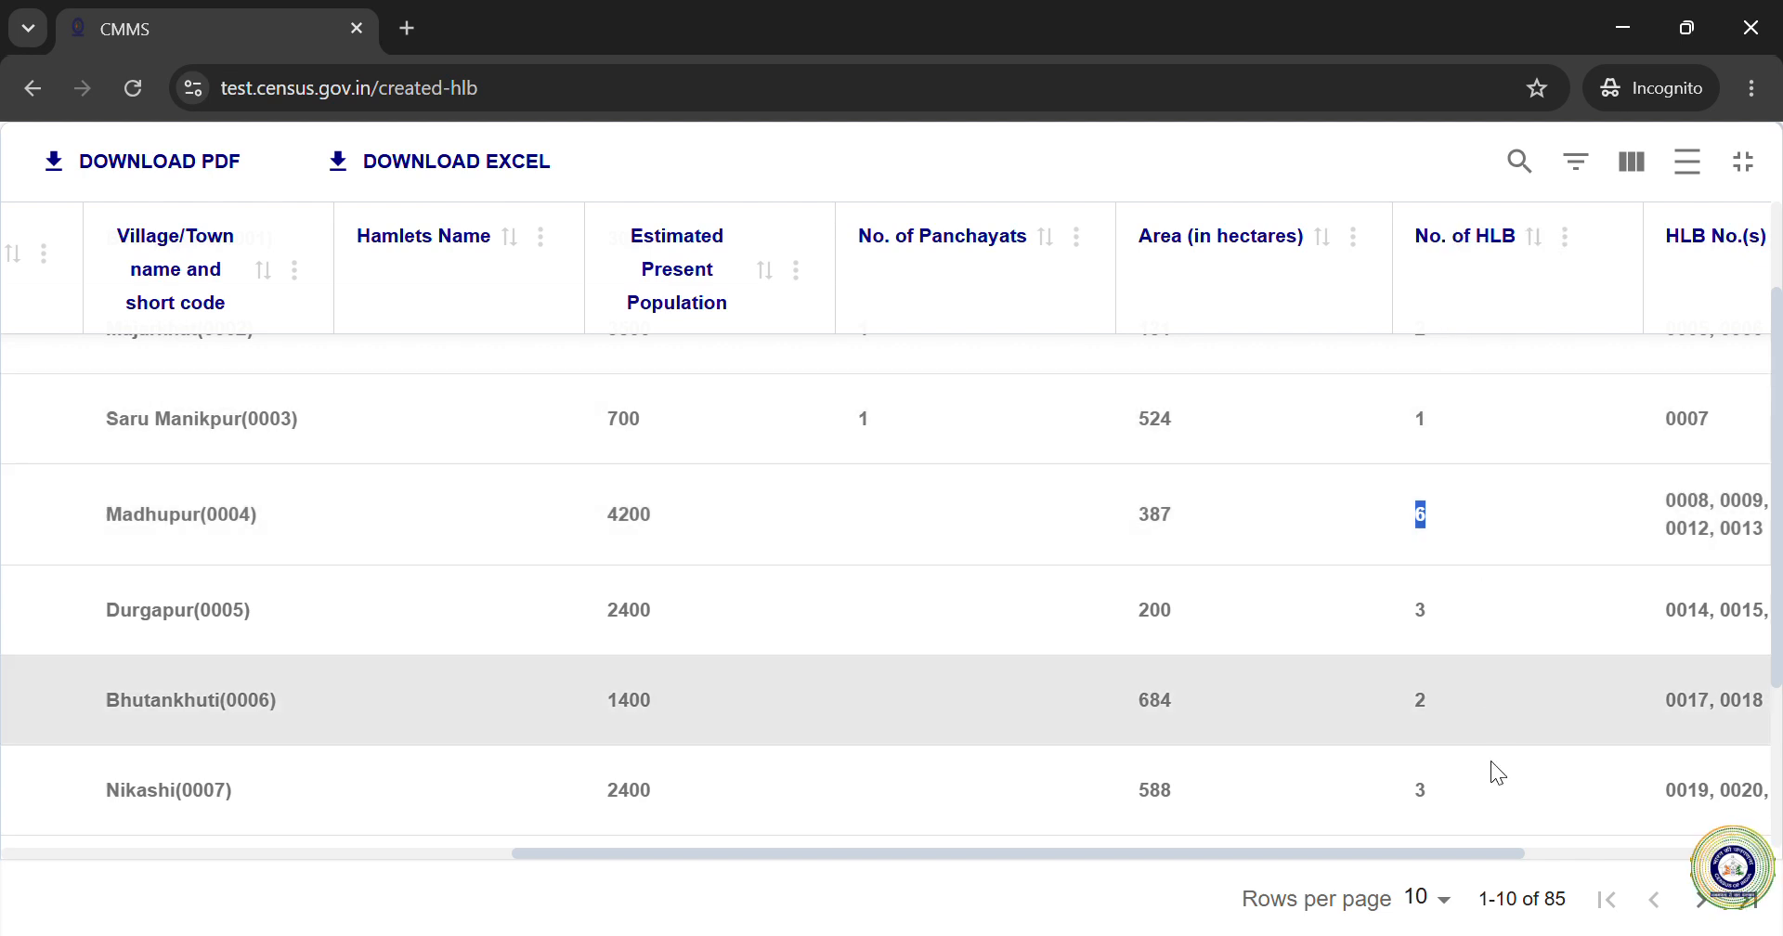
{"action": "scroll", "coordinate": [1586, 611], "scroll_direction": "down", "scroll_amount": 3}
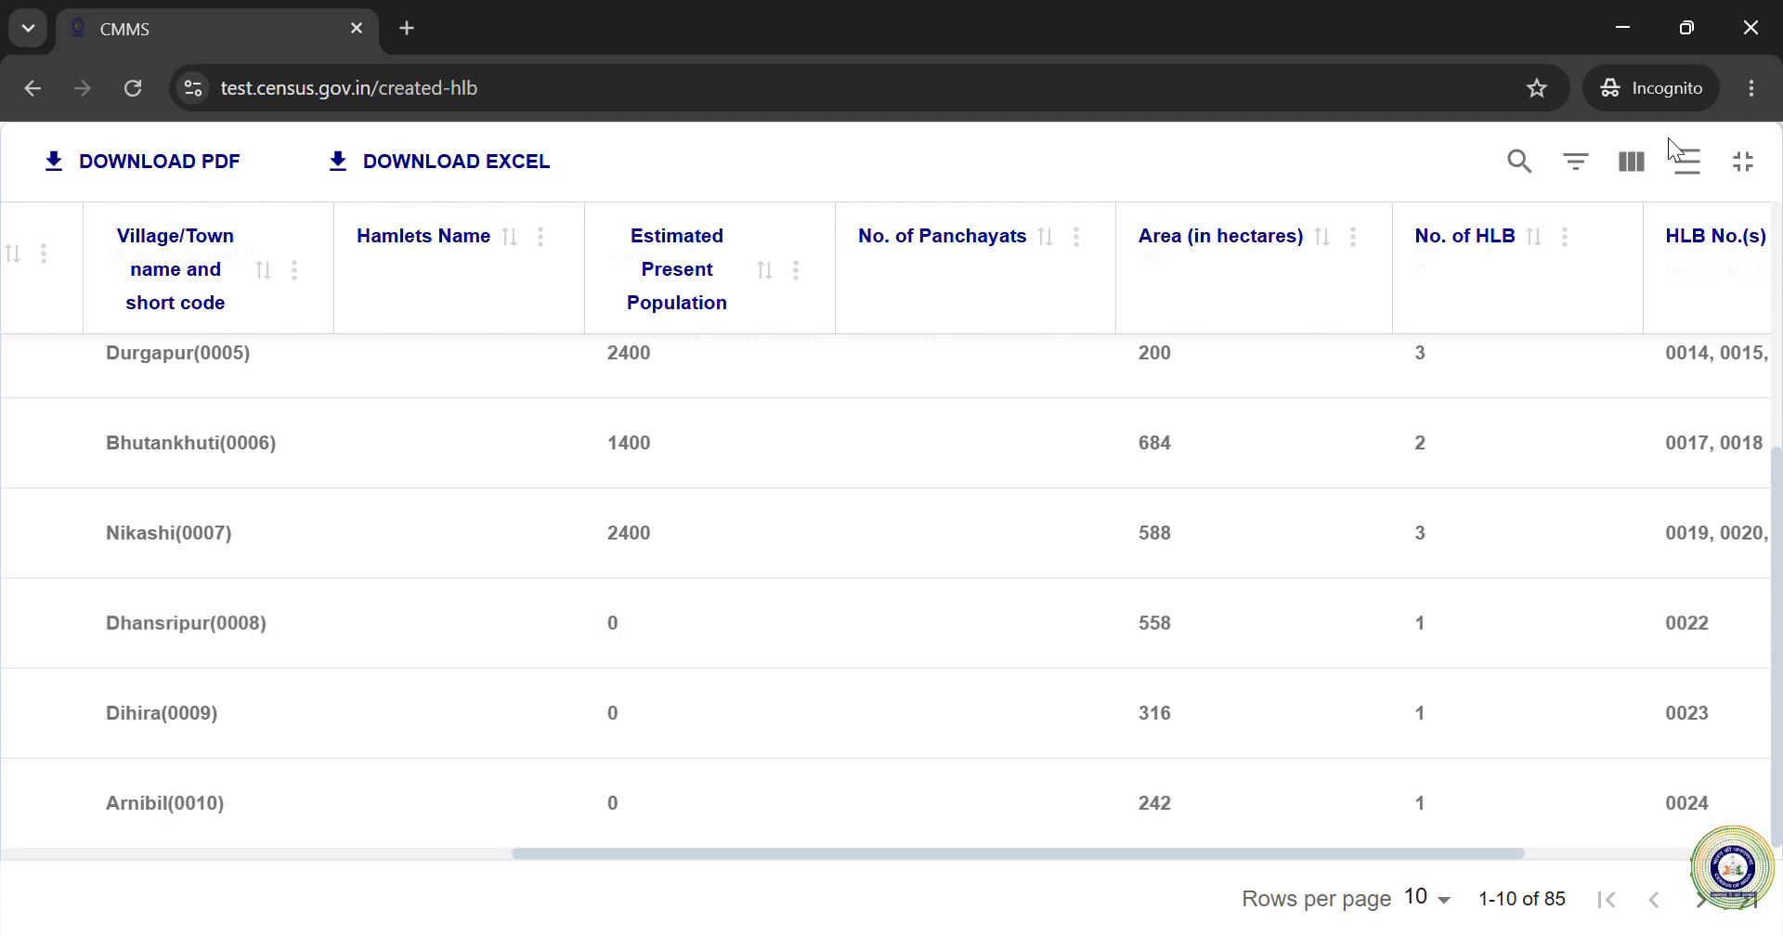
{"action": "left_click", "coordinate": [1743, 162]}
Step: Scroll the HLB page and pan the table across its columns
{"action": "scroll", "coordinate": [1733, 565], "scroll_direction": "down", "scroll_amount": 2}
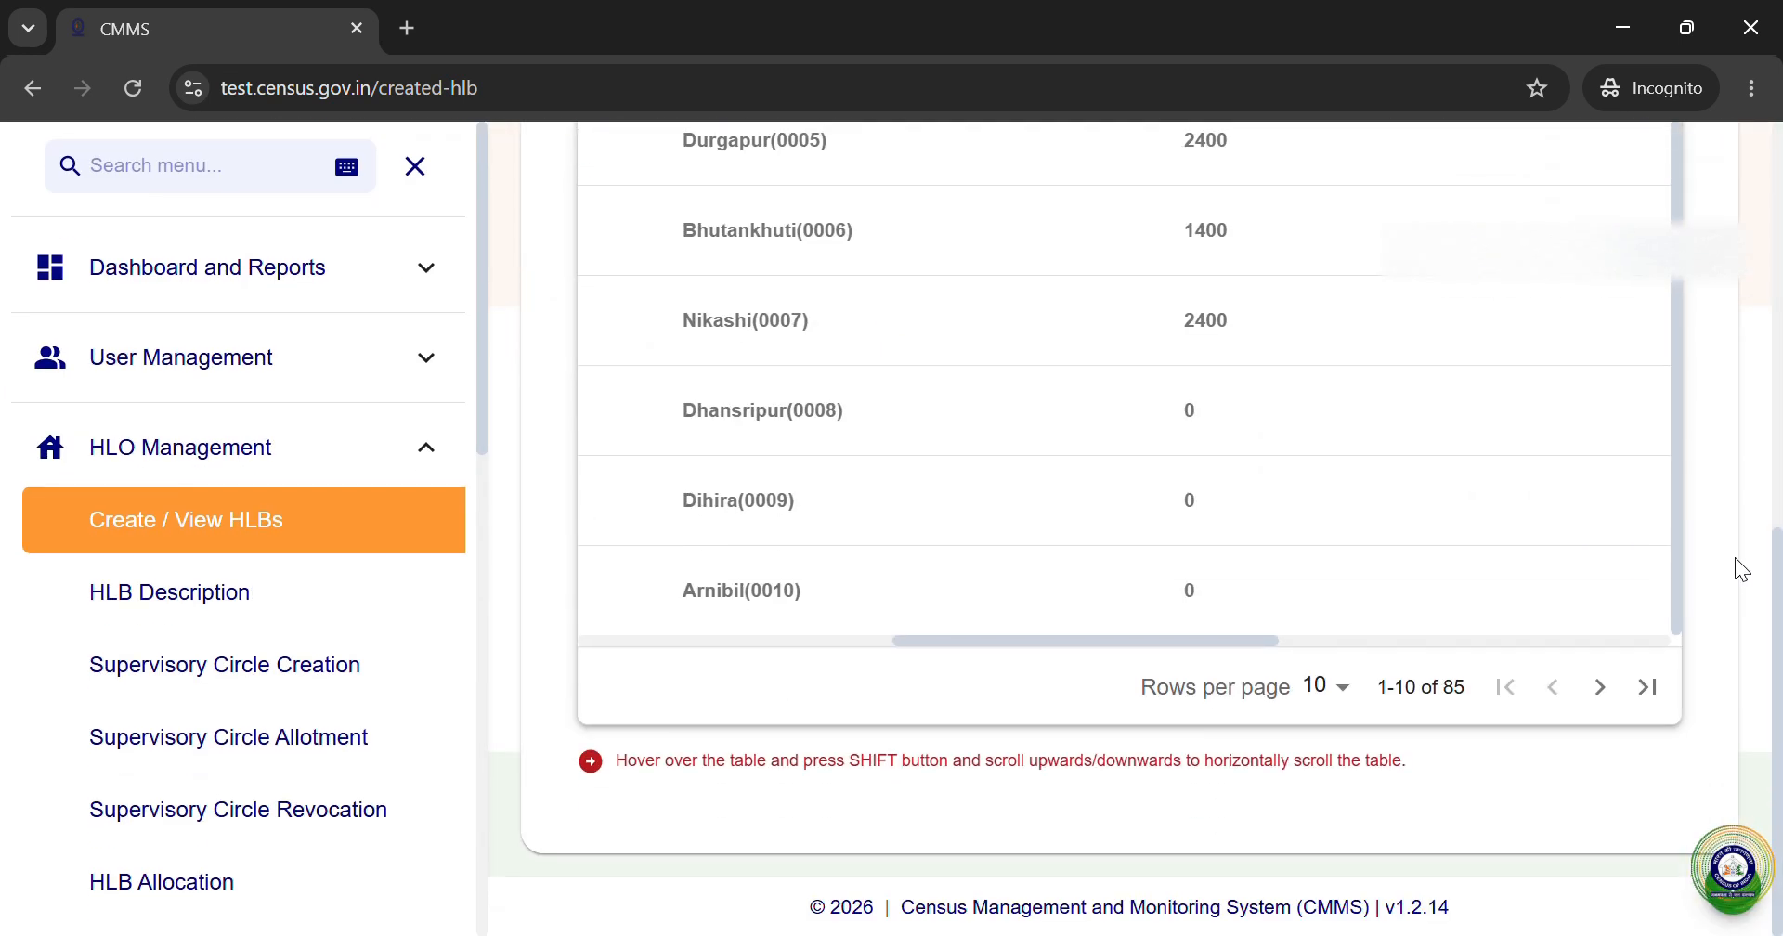
{"action": "scroll", "coordinate": [1681, 414], "scroll_direction": "up", "scroll_amount": 3}
{"action": "scroll", "coordinate": [1690, 406], "scroll_direction": "up", "scroll_amount": 1}
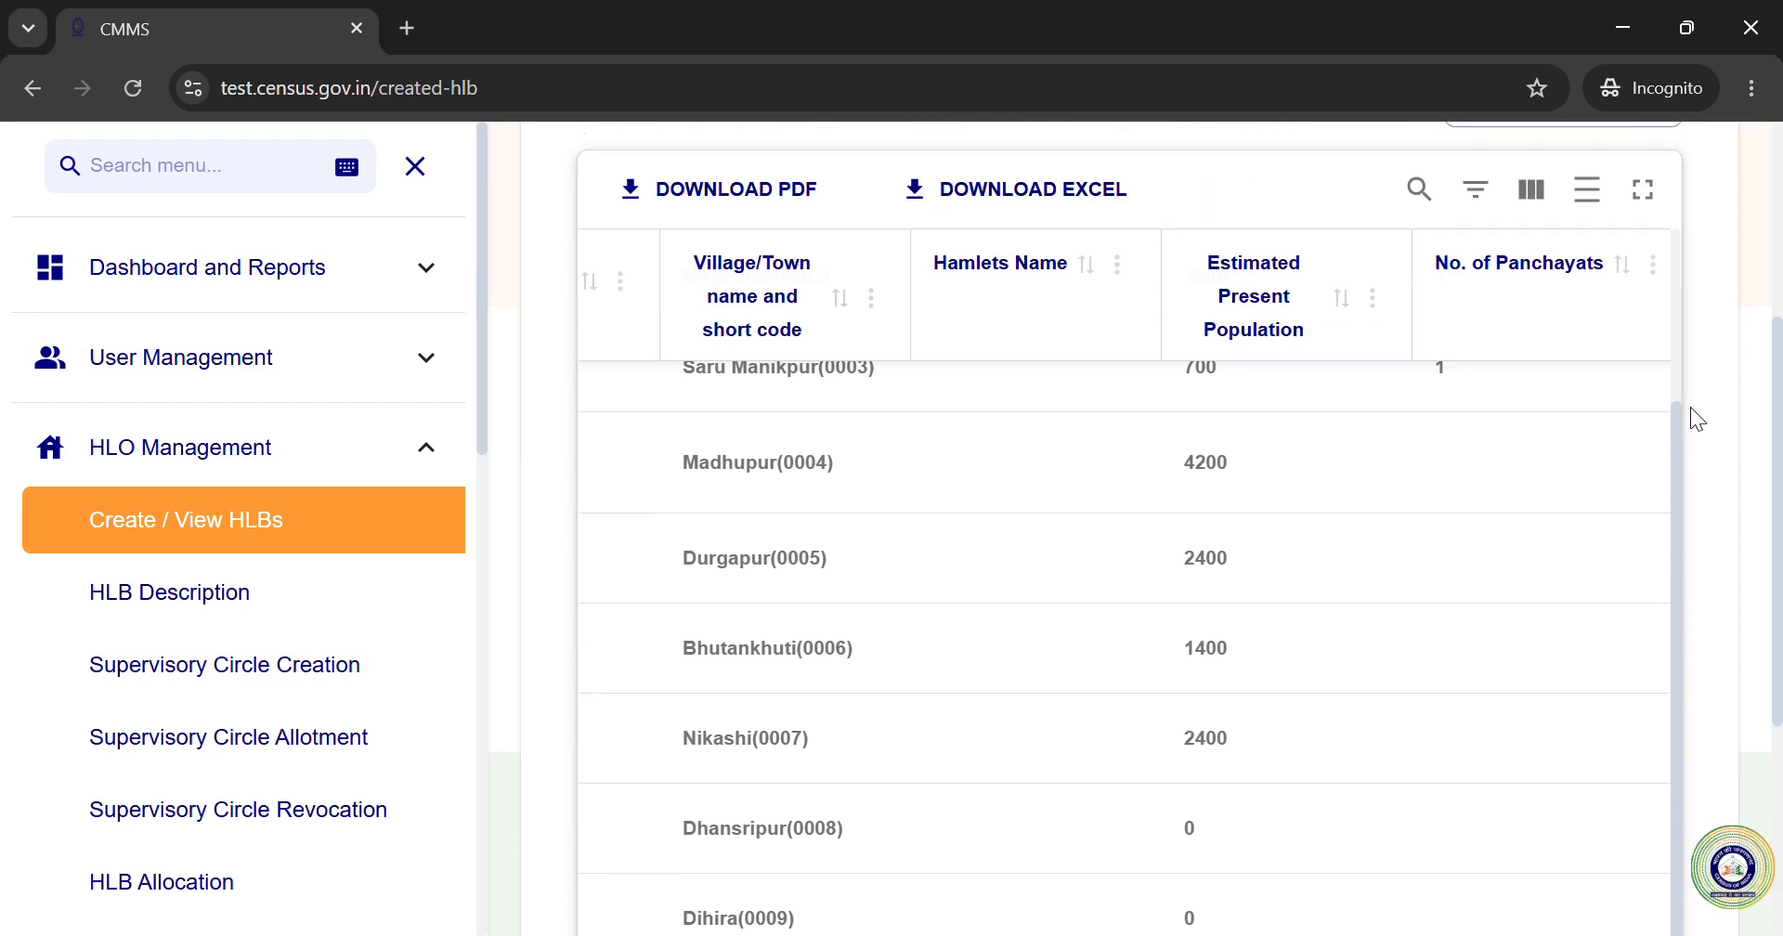
{"action": "scroll", "coordinate": [1691, 428], "scroll_direction": "down", "scroll_amount": 2}
{"action": "left_click_drag", "start_coordinate": [1234, 781], "coordinate": [1658, 780]}
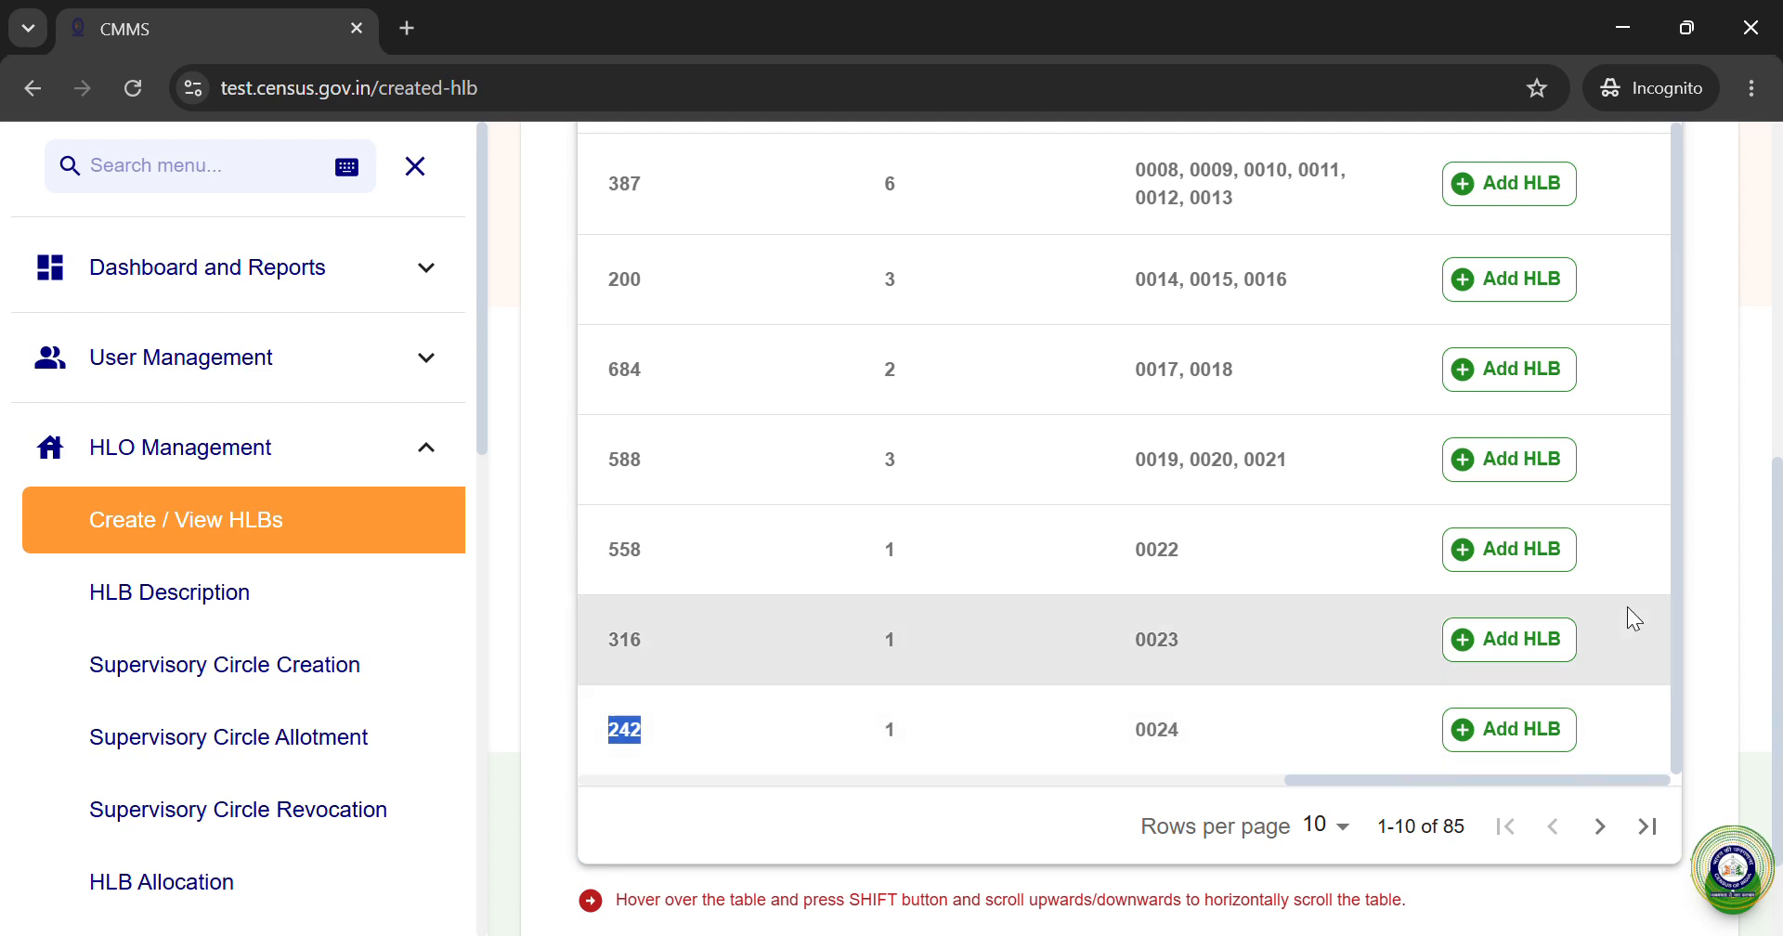
{"action": "scroll", "coordinate": [1727, 407], "scroll_direction": "up", "scroll_amount": 3}
{"action": "scroll", "coordinate": [1727, 406], "scroll_direction": "up", "scroll_amount": 1}
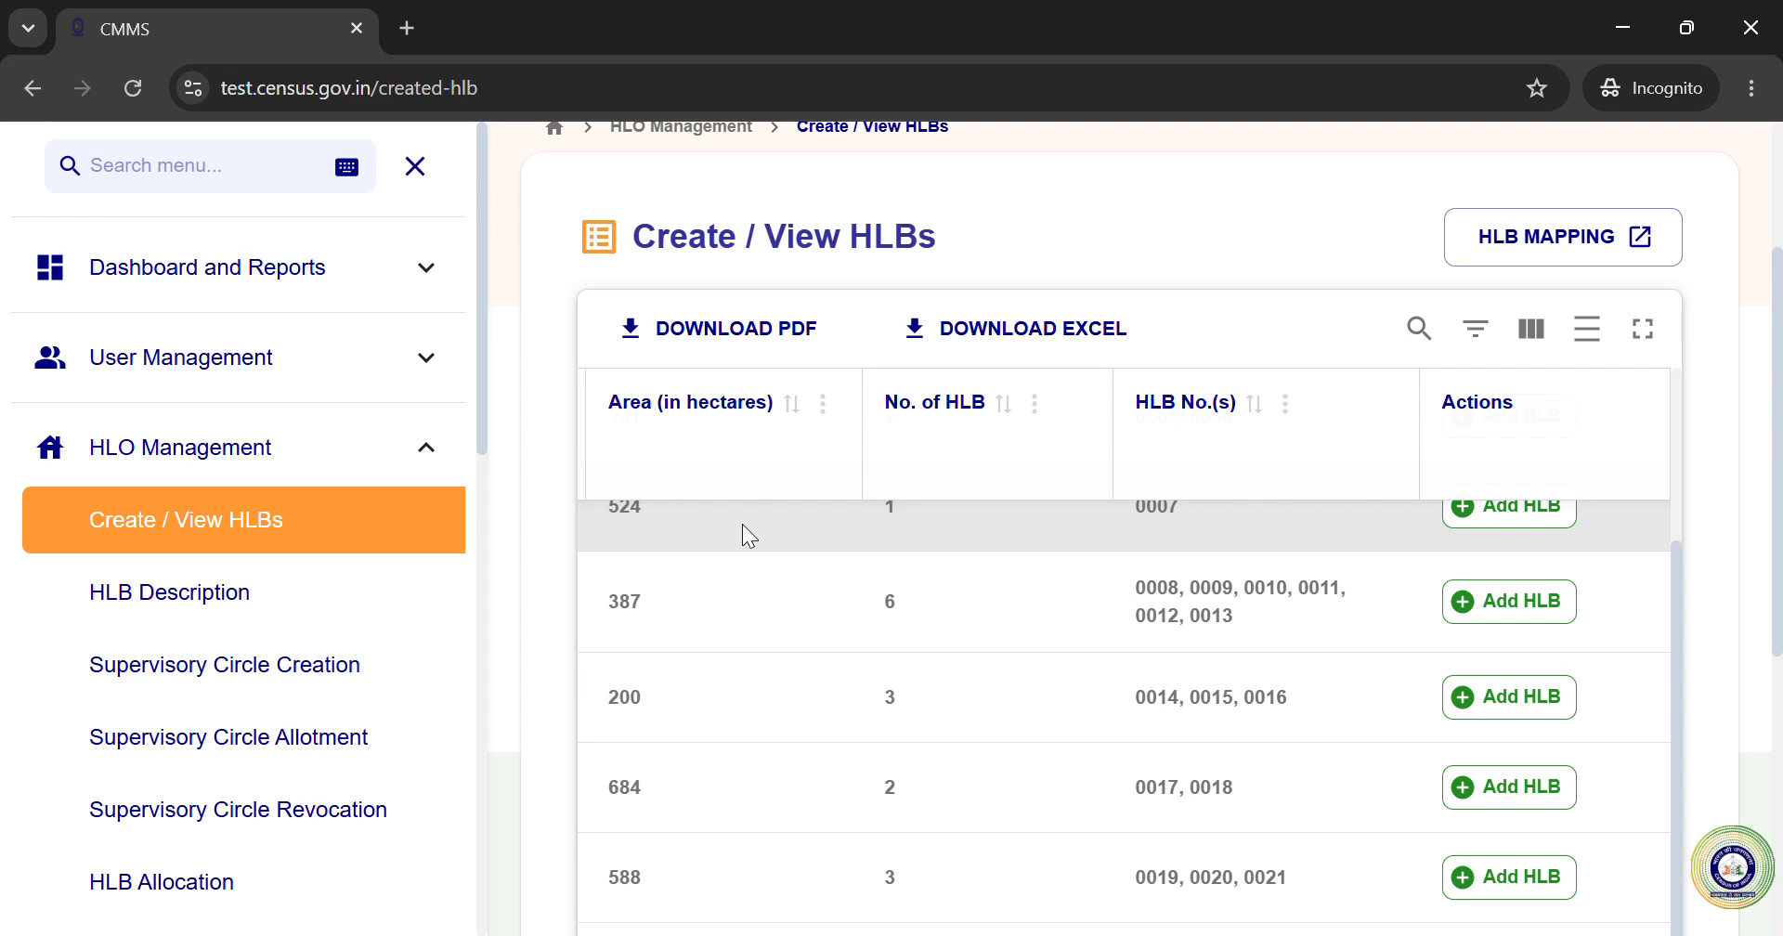
Step: Toggle the HLB table full screen off and back on, leaving it expanded
{"action": "left_click", "coordinate": [1643, 330]}
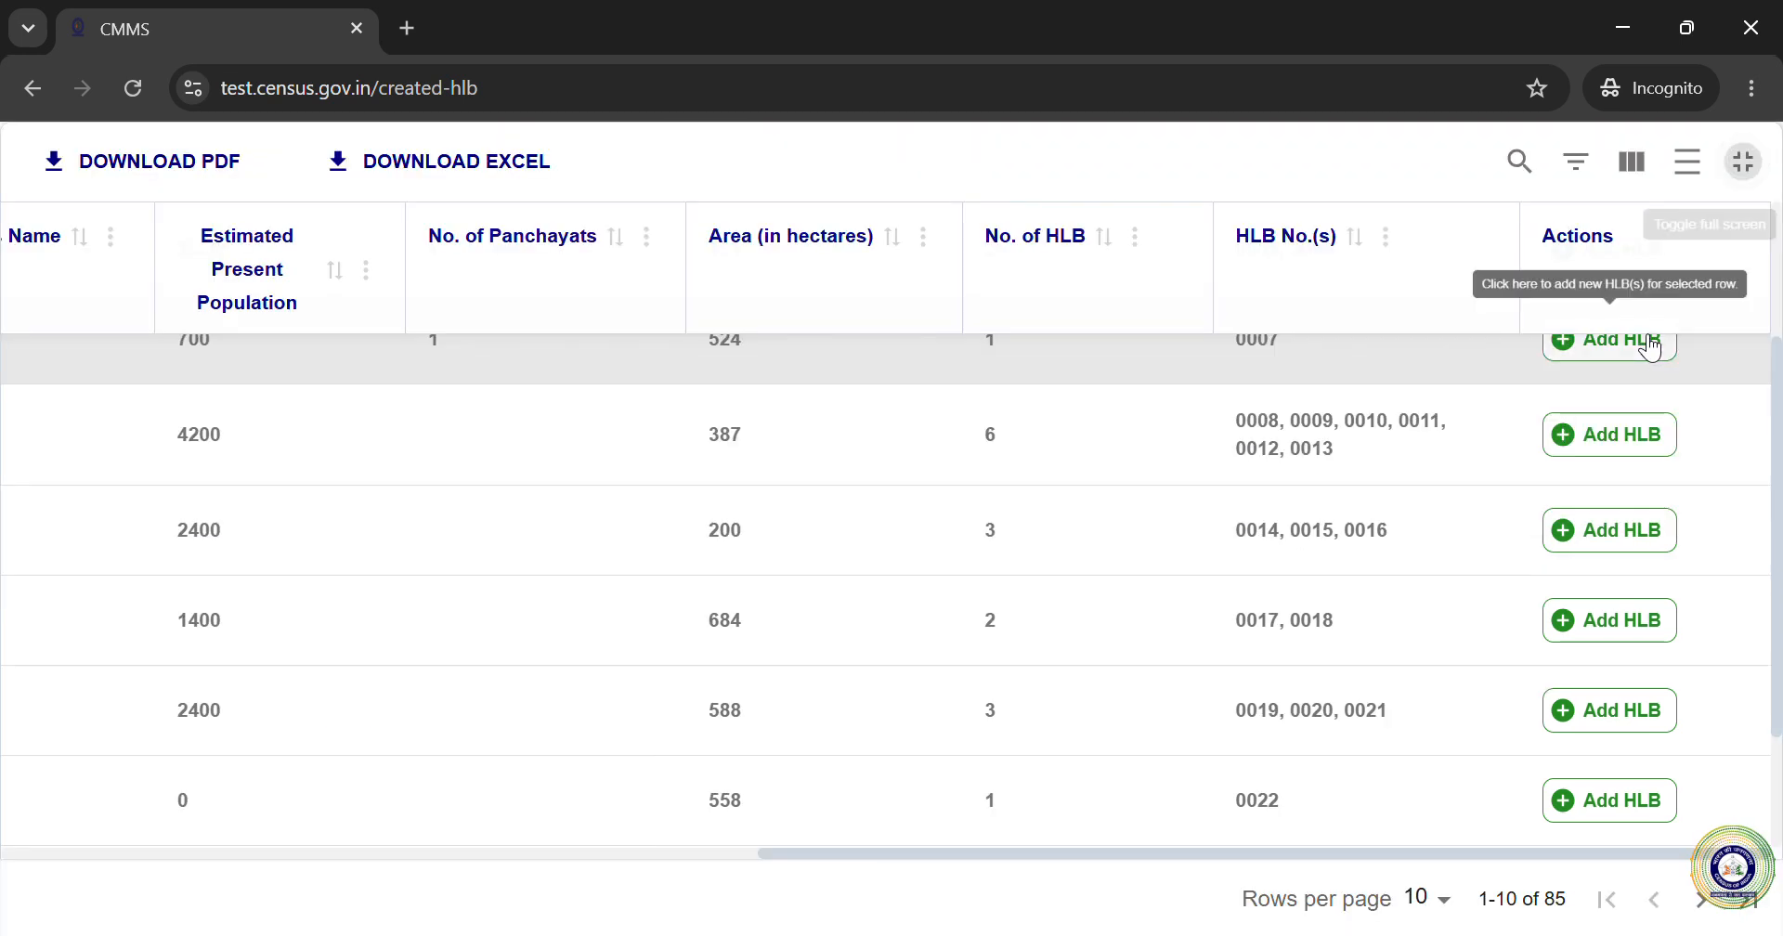
{"action": "scroll", "coordinate": [1718, 511], "scroll_direction": "up", "scroll_amount": 2}
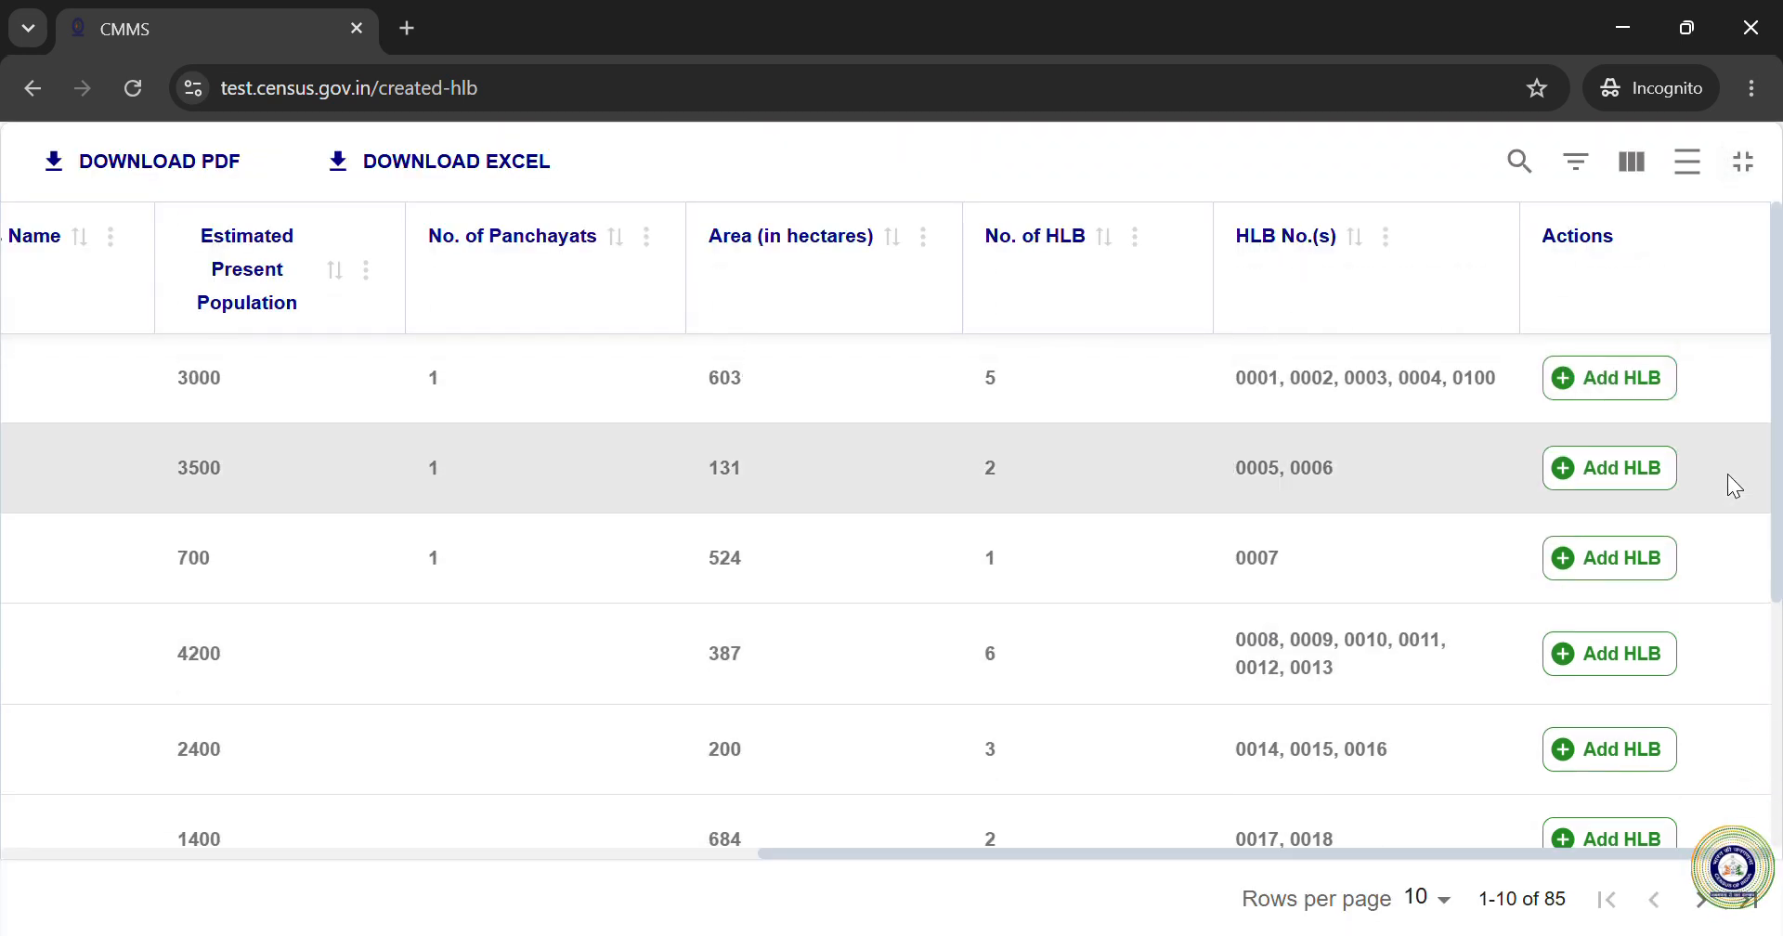
{"action": "left_click", "coordinate": [1749, 181]}
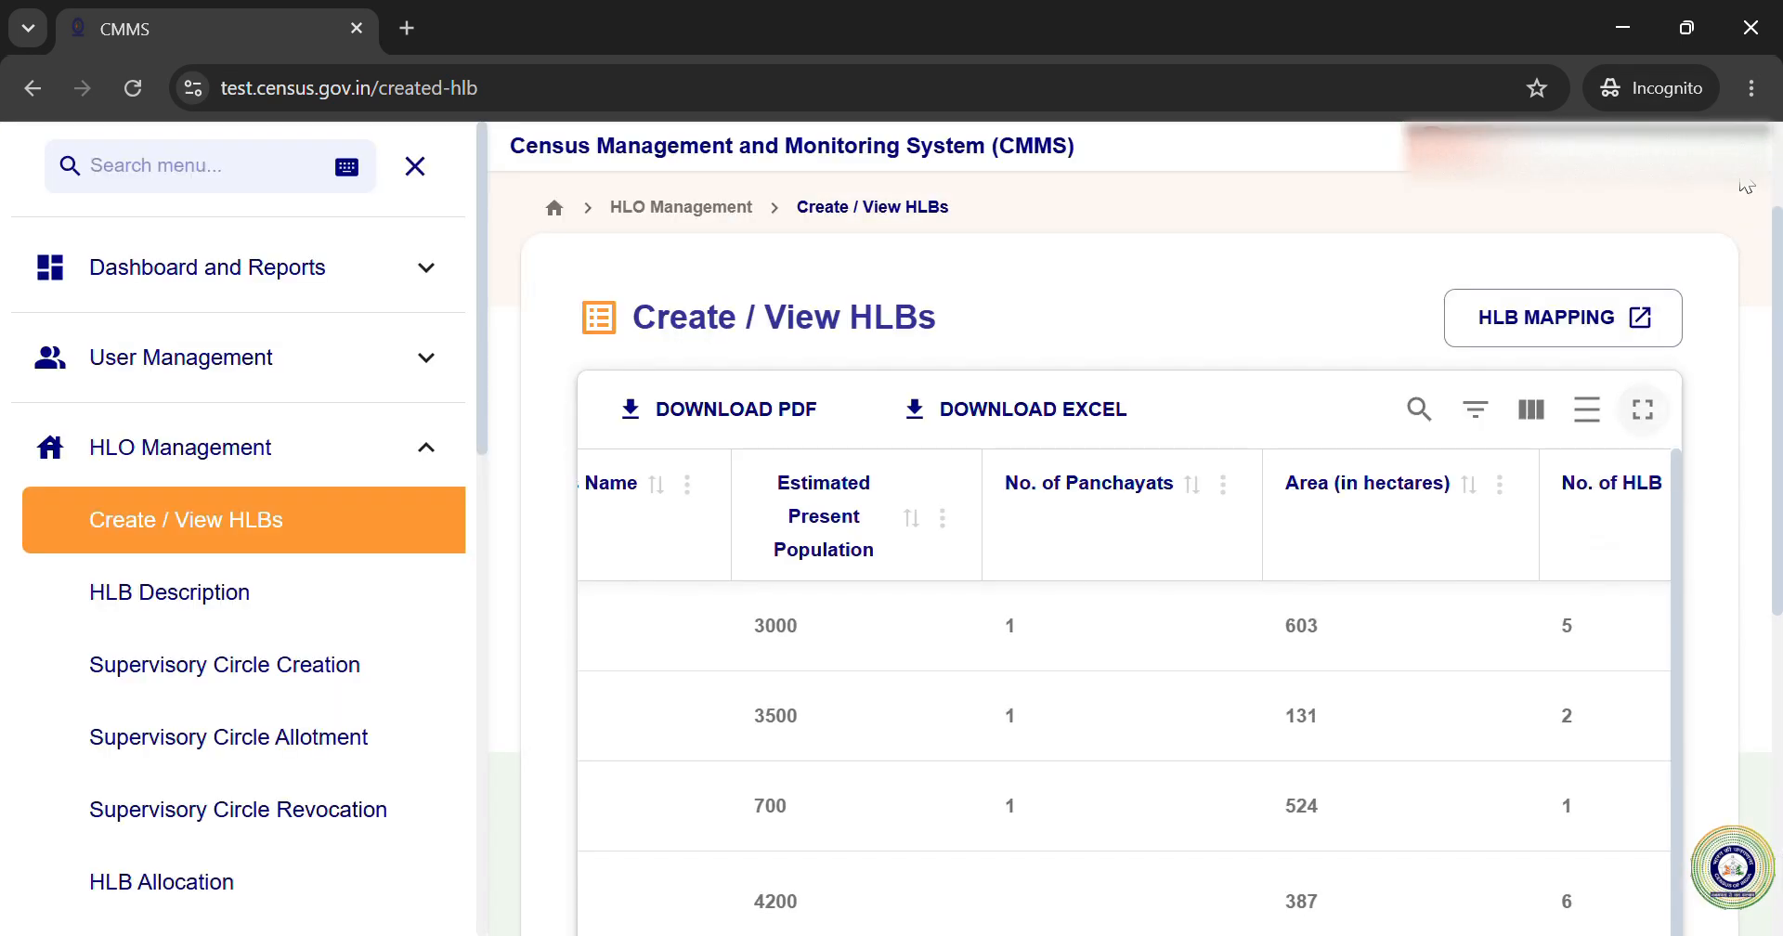
{"action": "scroll", "coordinate": [1714, 479], "scroll_direction": "down", "scroll_amount": 1}
{"action": "scroll", "coordinate": [1715, 479], "scroll_direction": "up", "scroll_amount": 1}
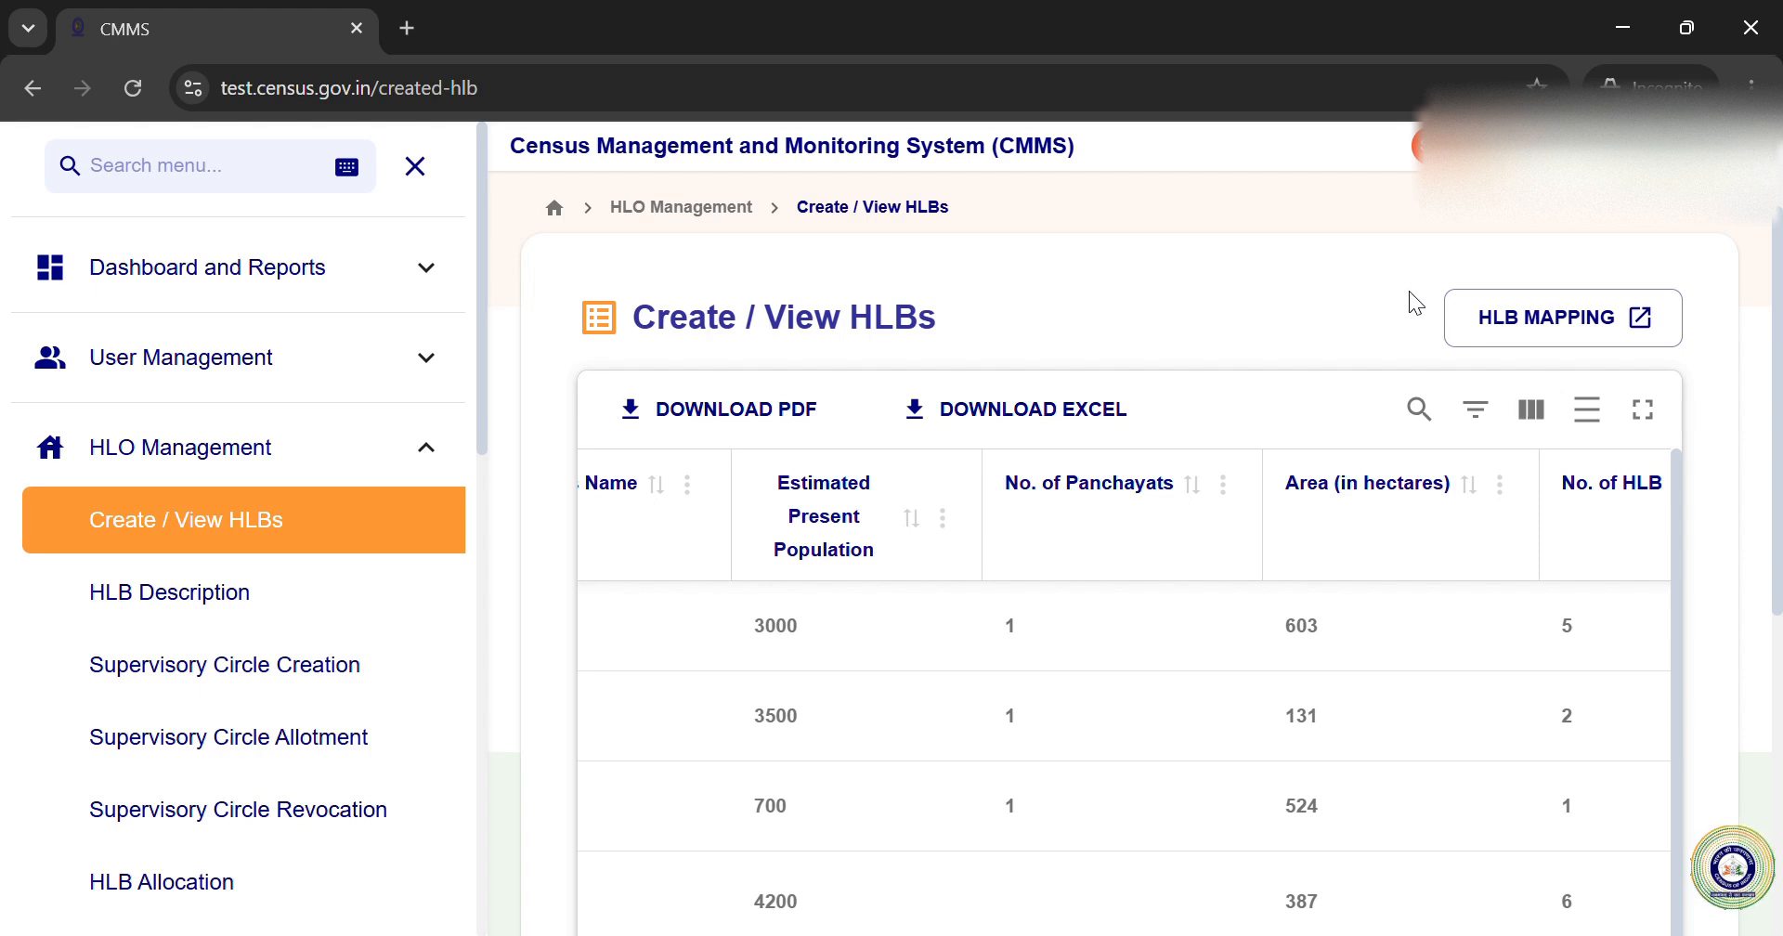
{"action": "left_click", "coordinate": [1668, 413]}
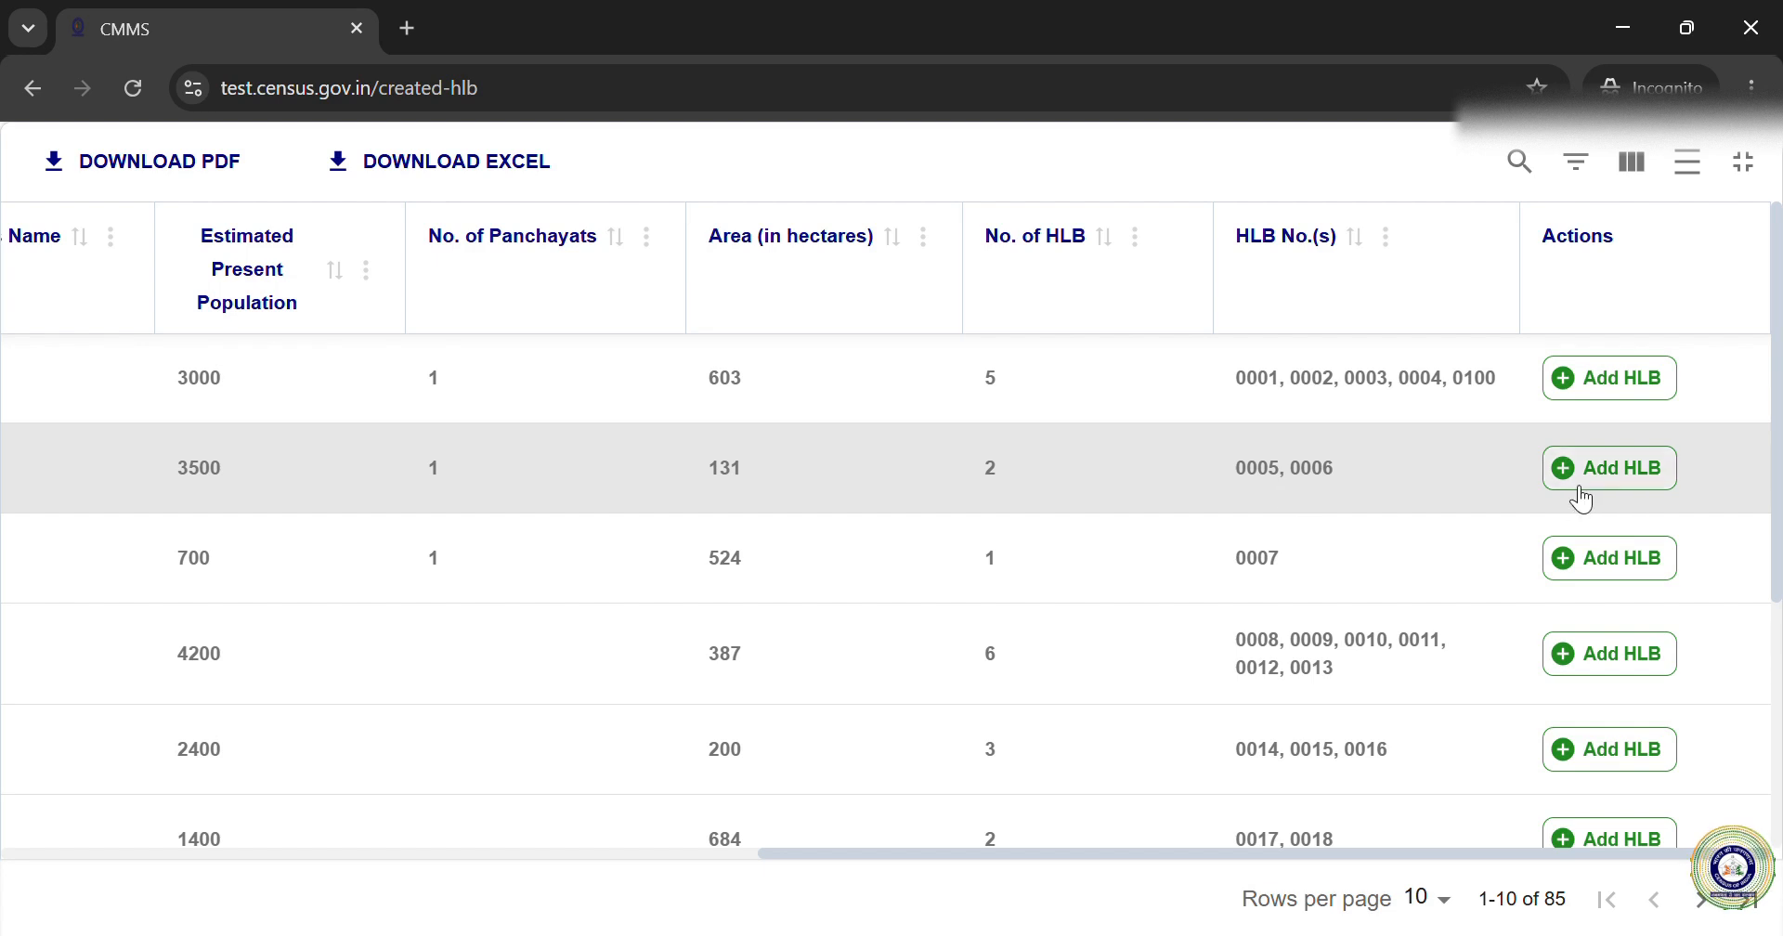
Step: Add 1 additional HLB to the 3500-population village row and confirm
{"action": "left_click", "coordinate": [1616, 478]}
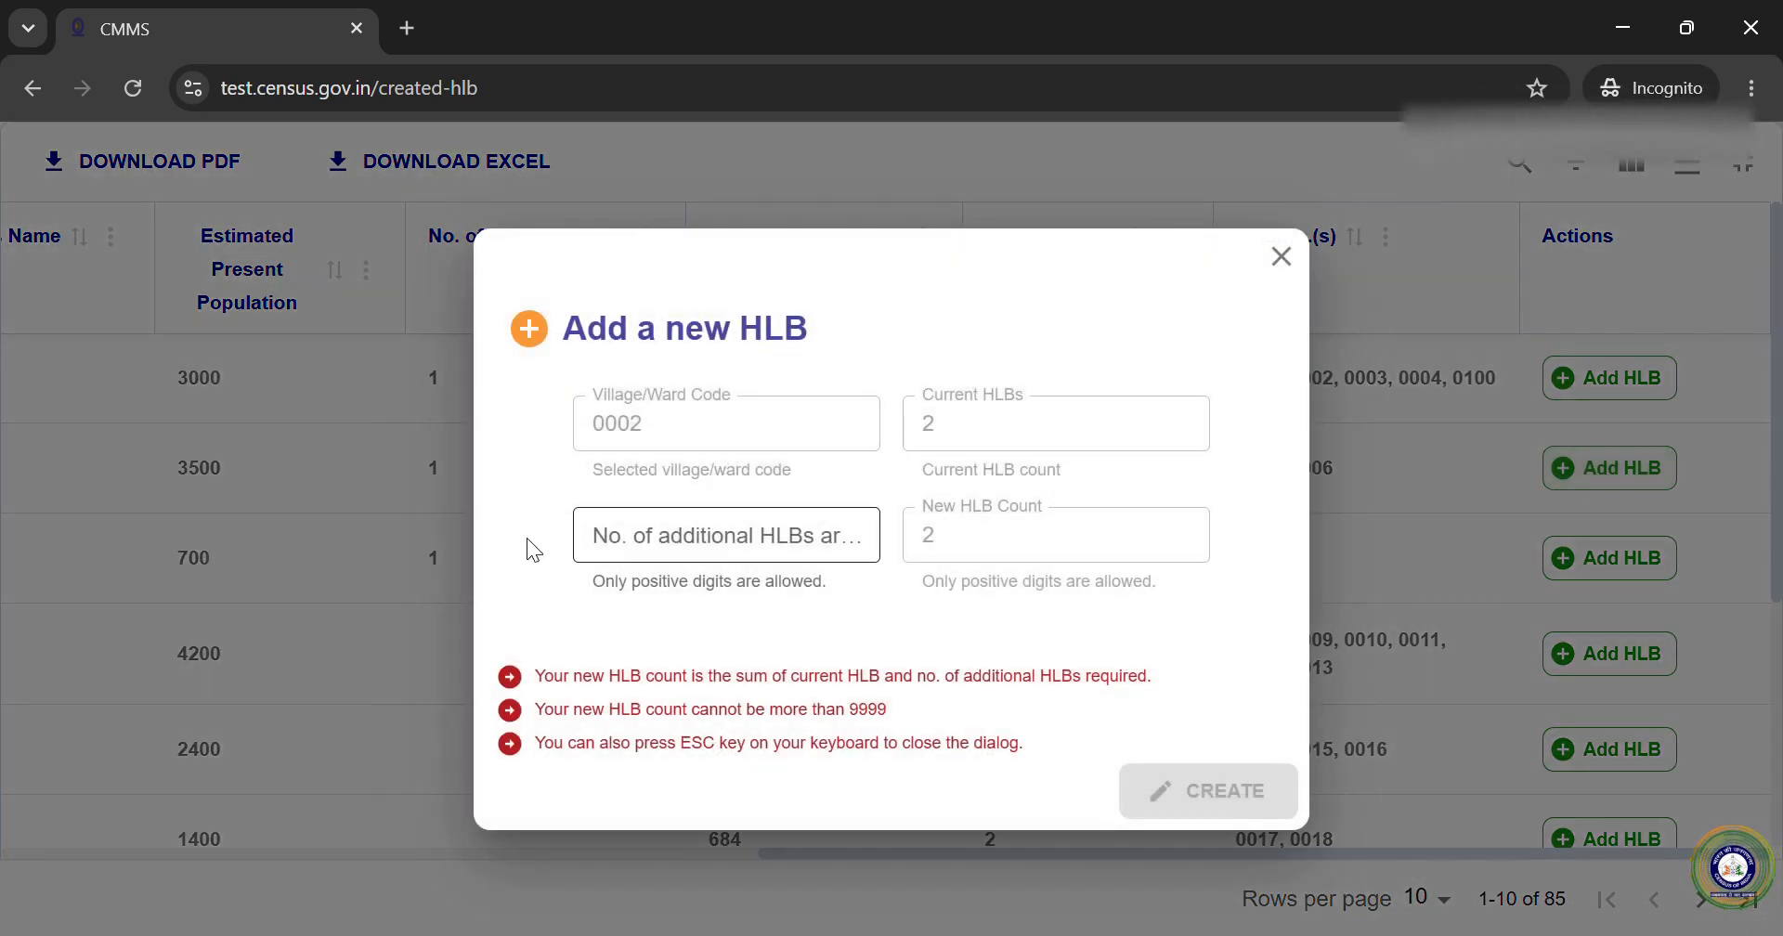
{"action": "left_click", "coordinate": [666, 548]}
{"action": "type", "text": "1"}
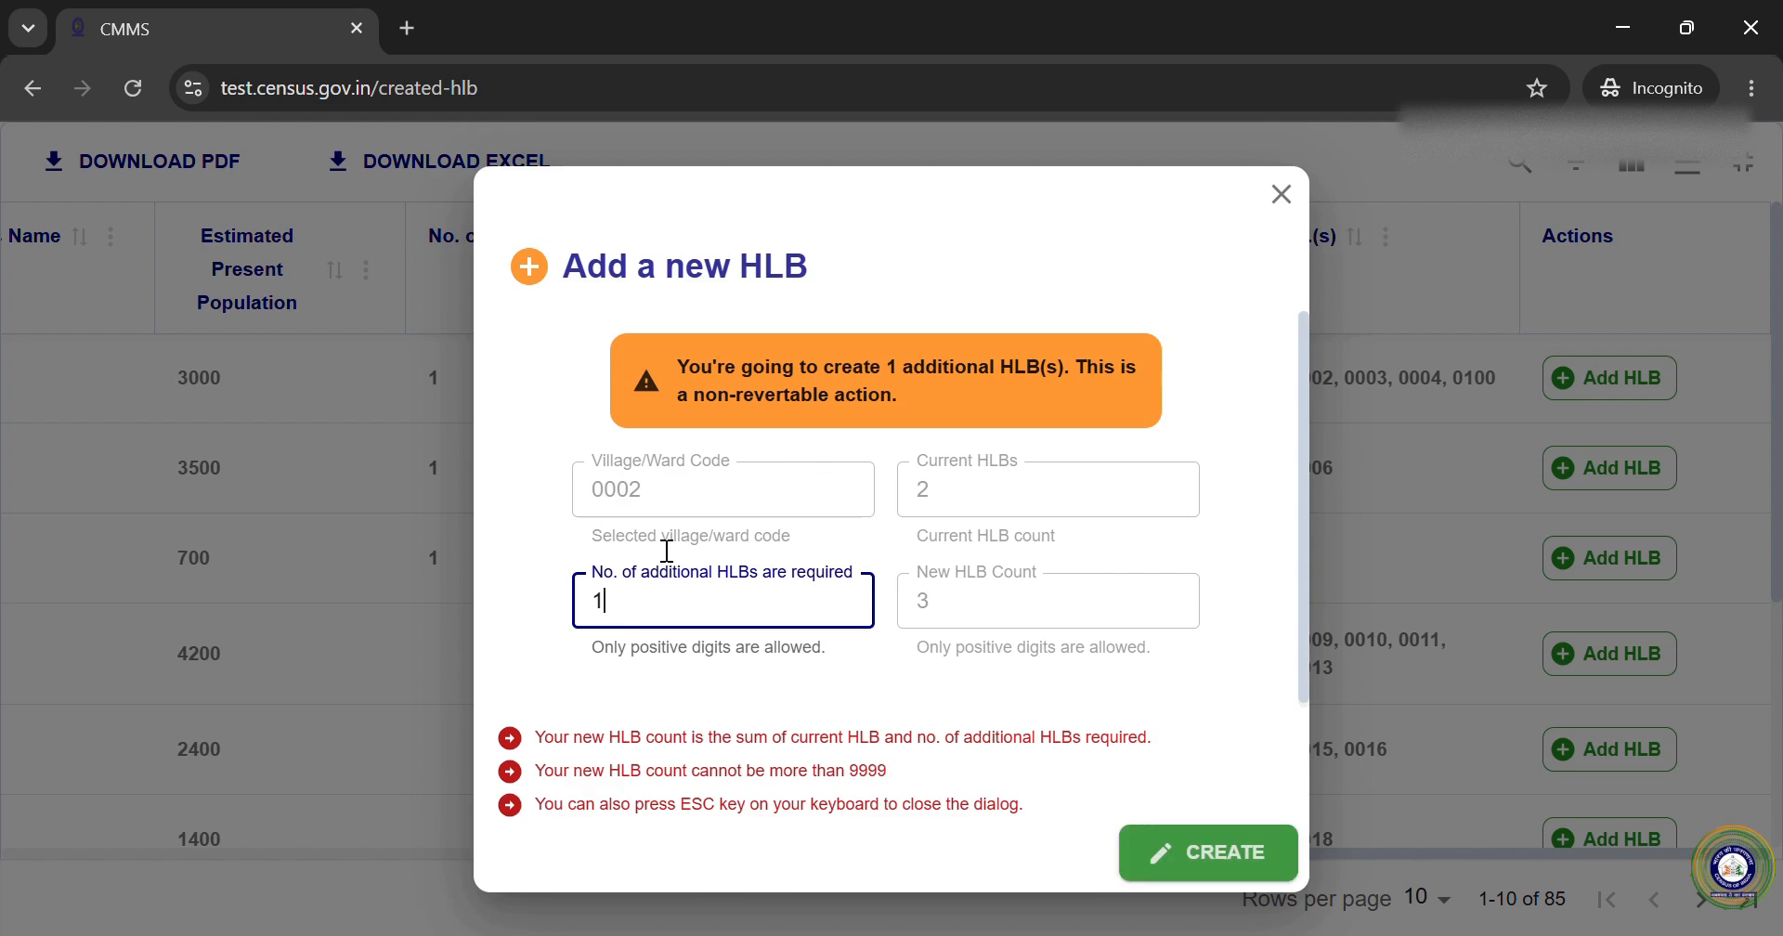
{"action": "left_click", "coordinate": [1196, 850]}
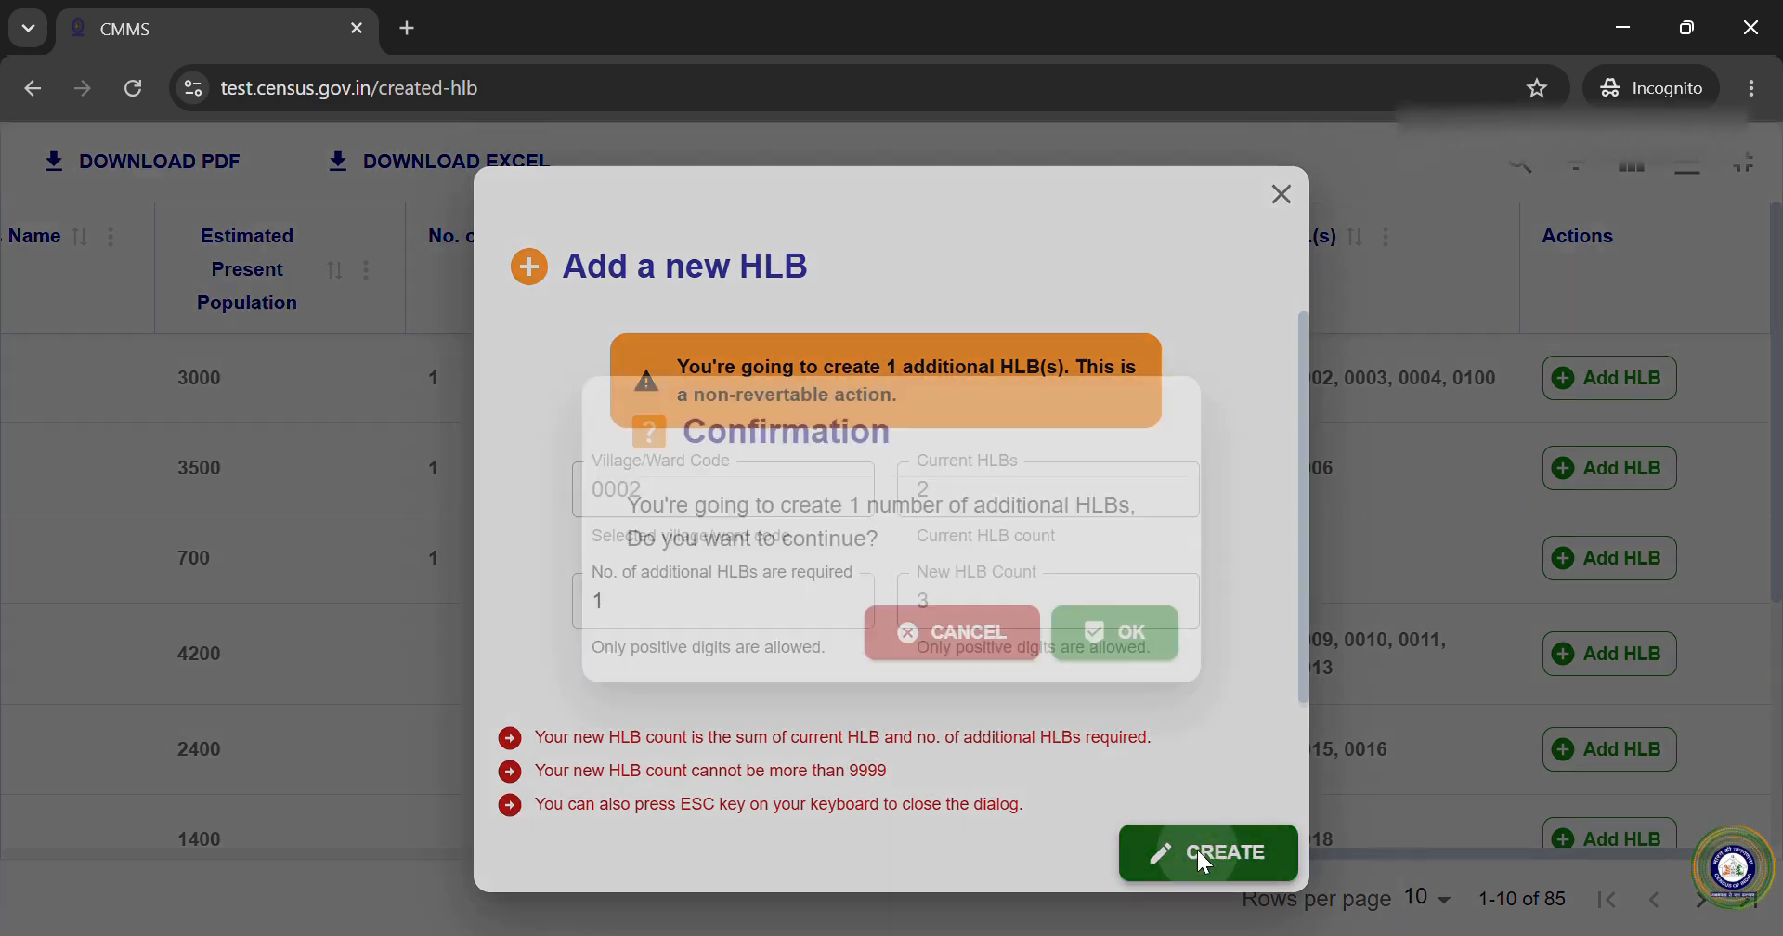
{"action": "left_click", "coordinate": [1156, 636]}
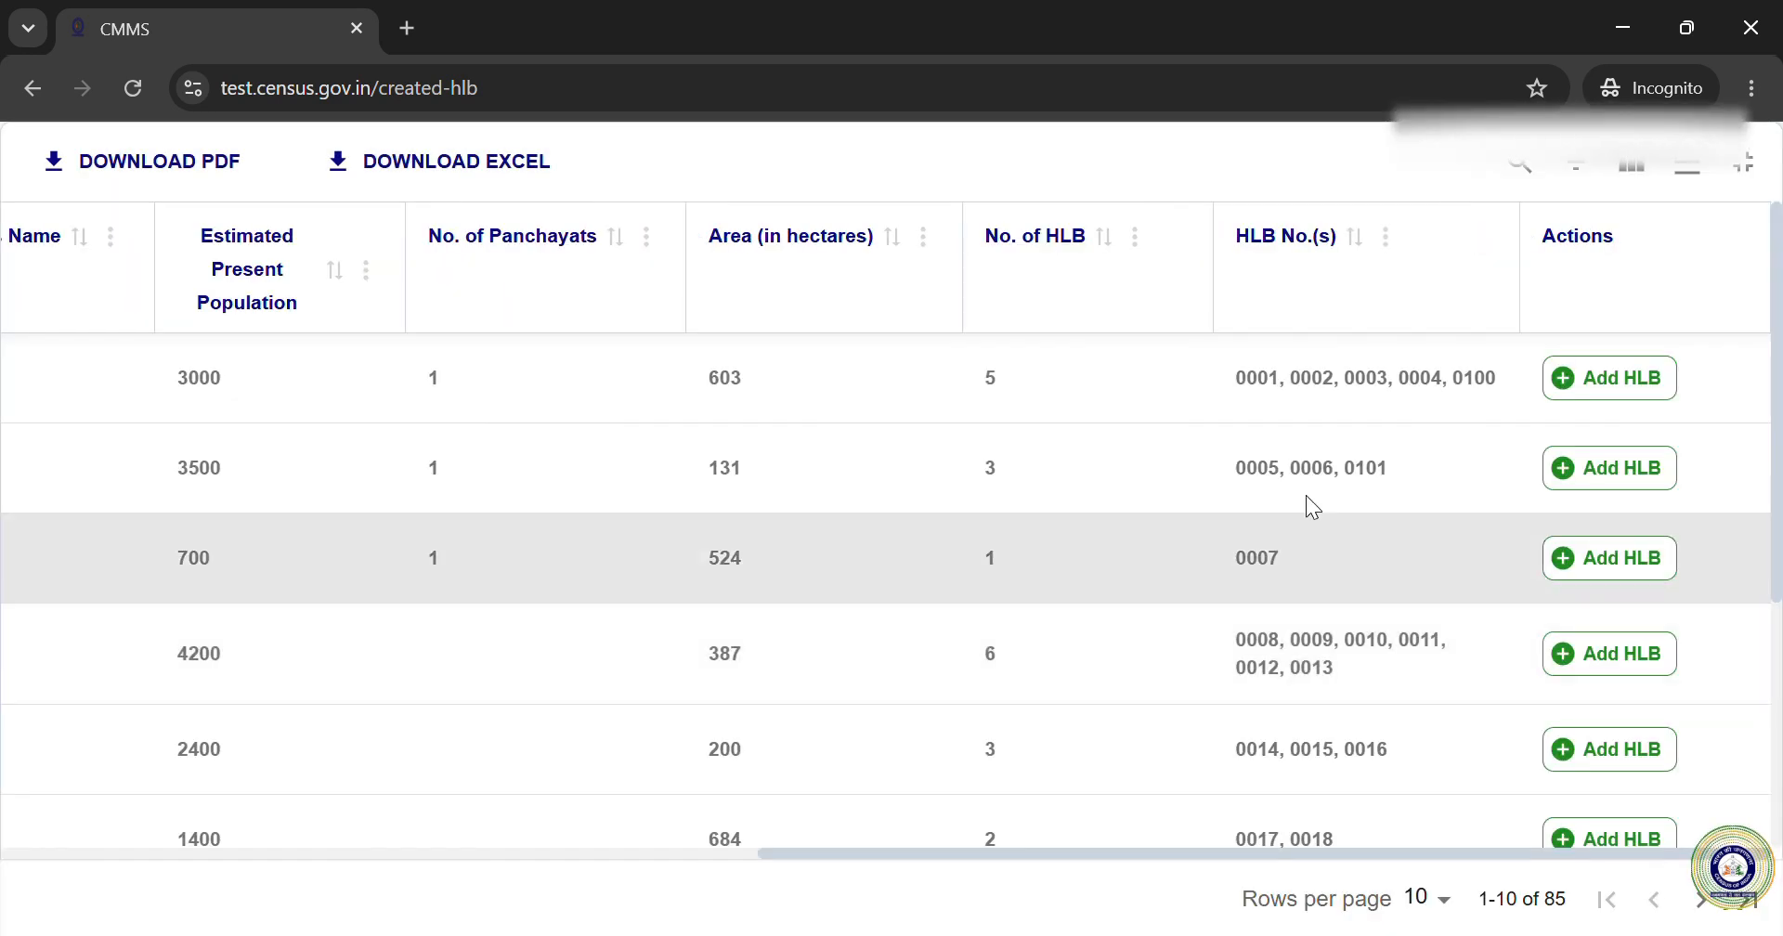
Step: Select the new HLB number 0101 and compare it with 0100 in the 3000 row
{"action": "double_click", "coordinate": [1362, 470]}
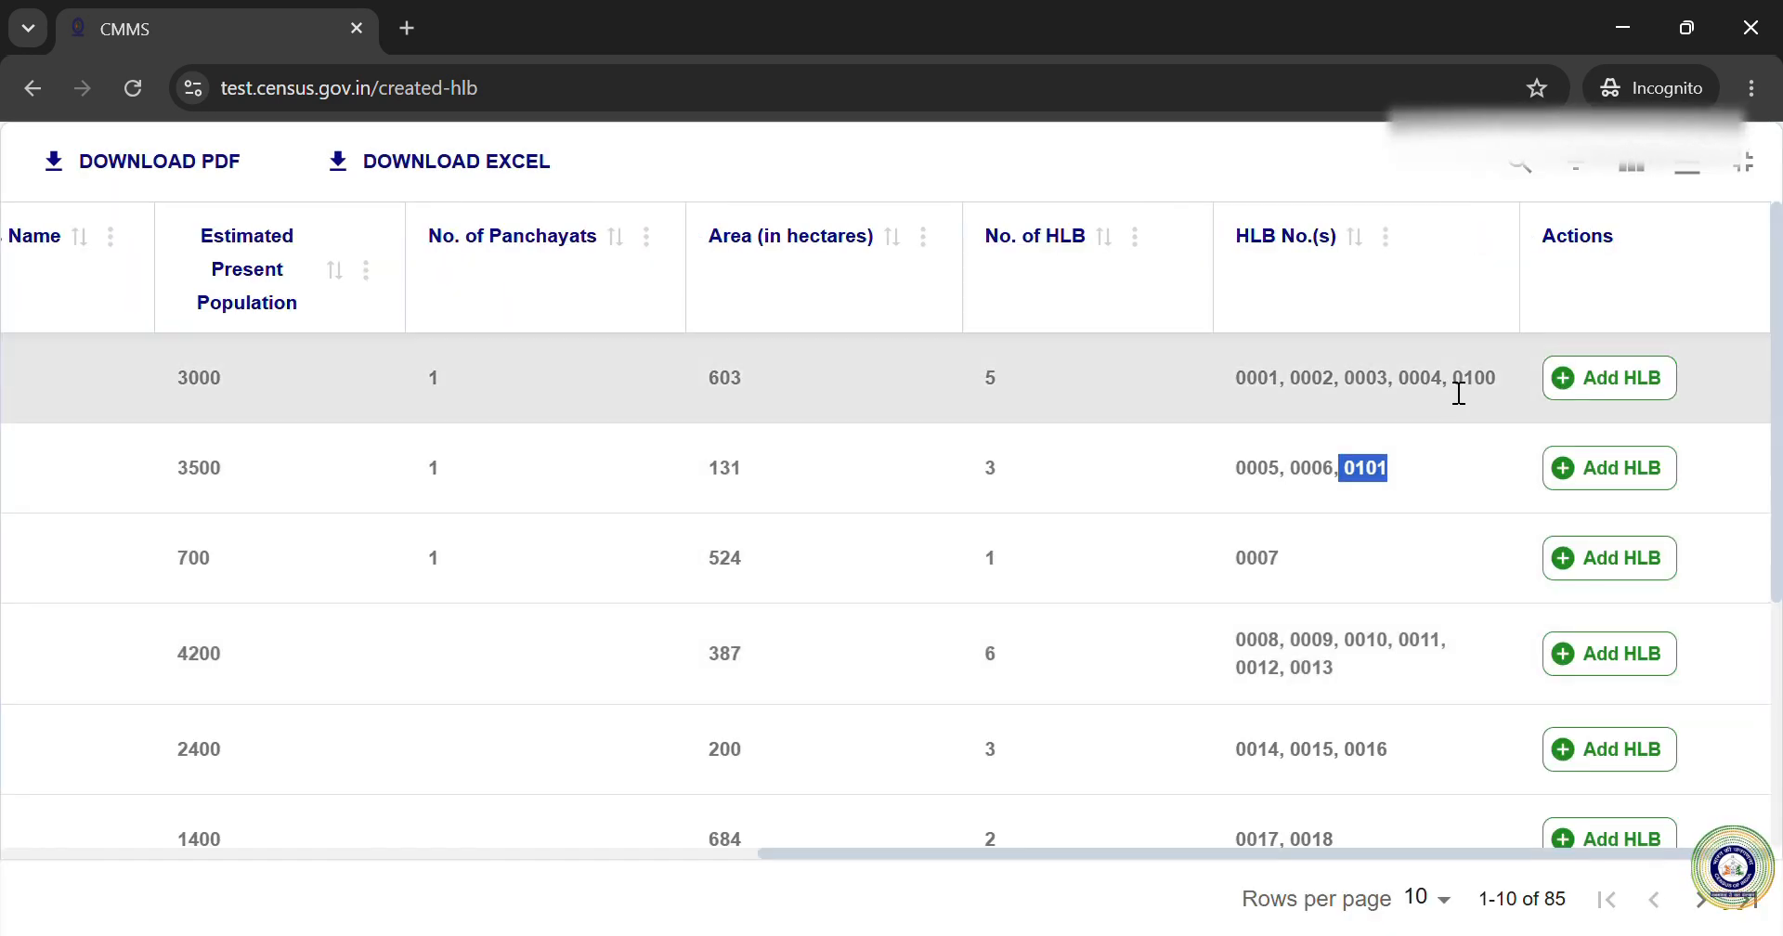
{"action": "left_click", "coordinate": [1465, 391]}
{"action": "double_click", "coordinate": [1465, 391]}
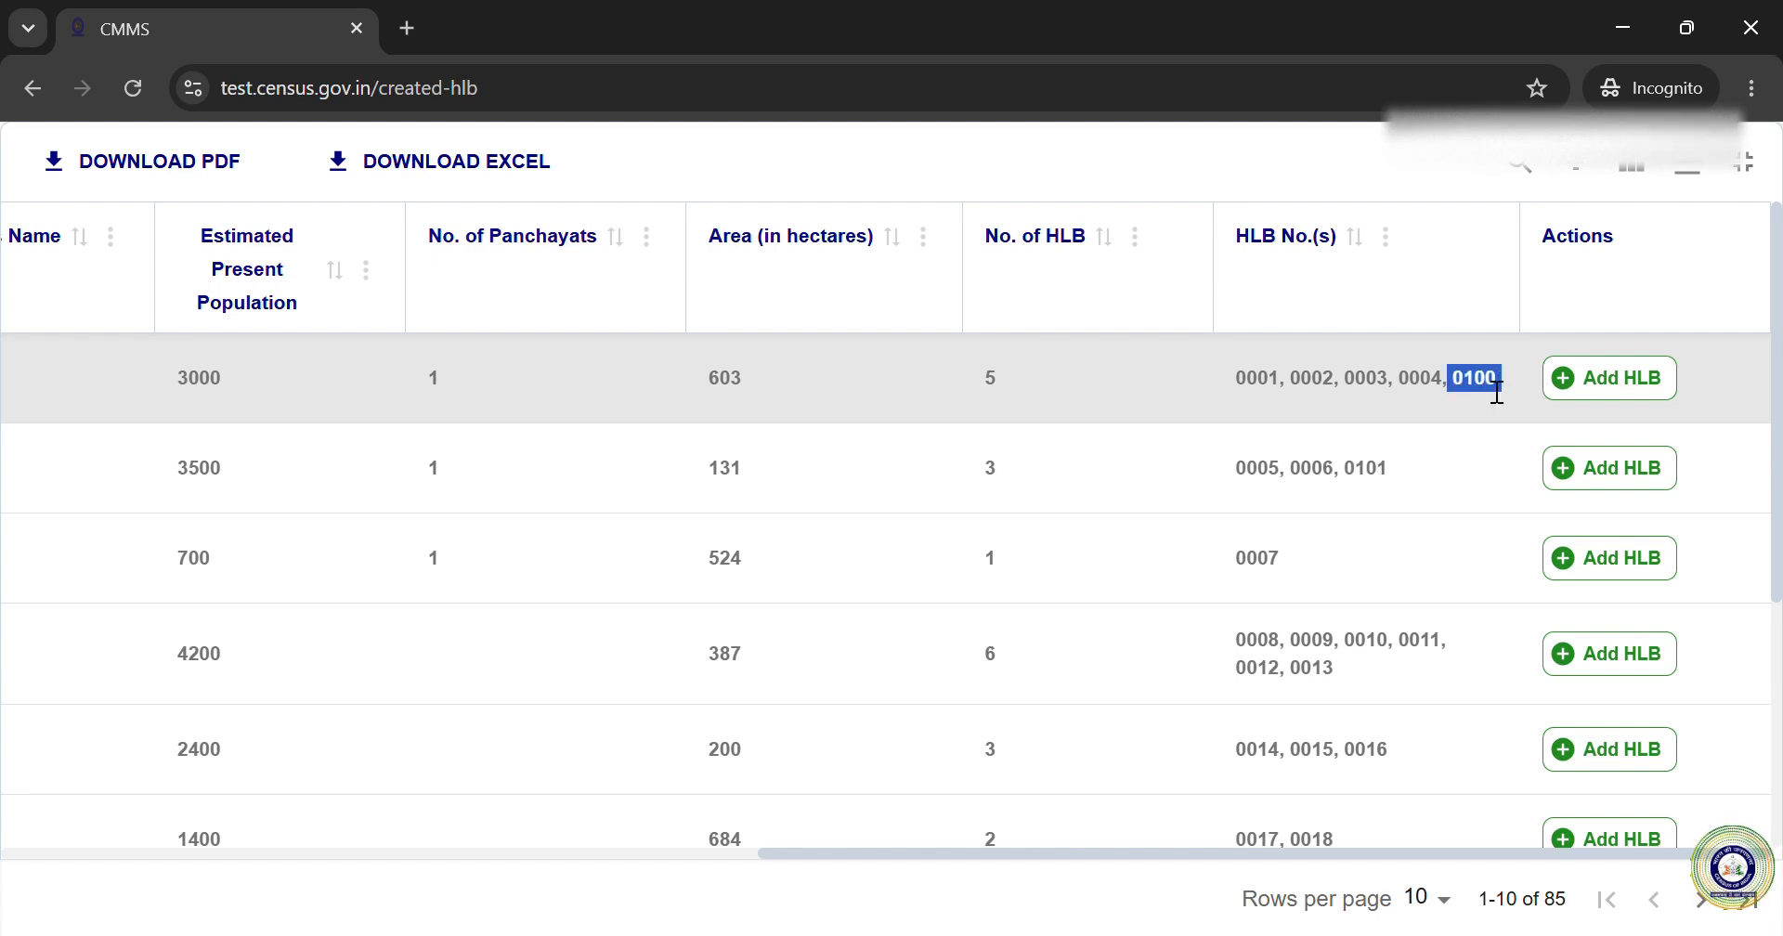
{"action": "double_click", "coordinate": [1367, 474]}
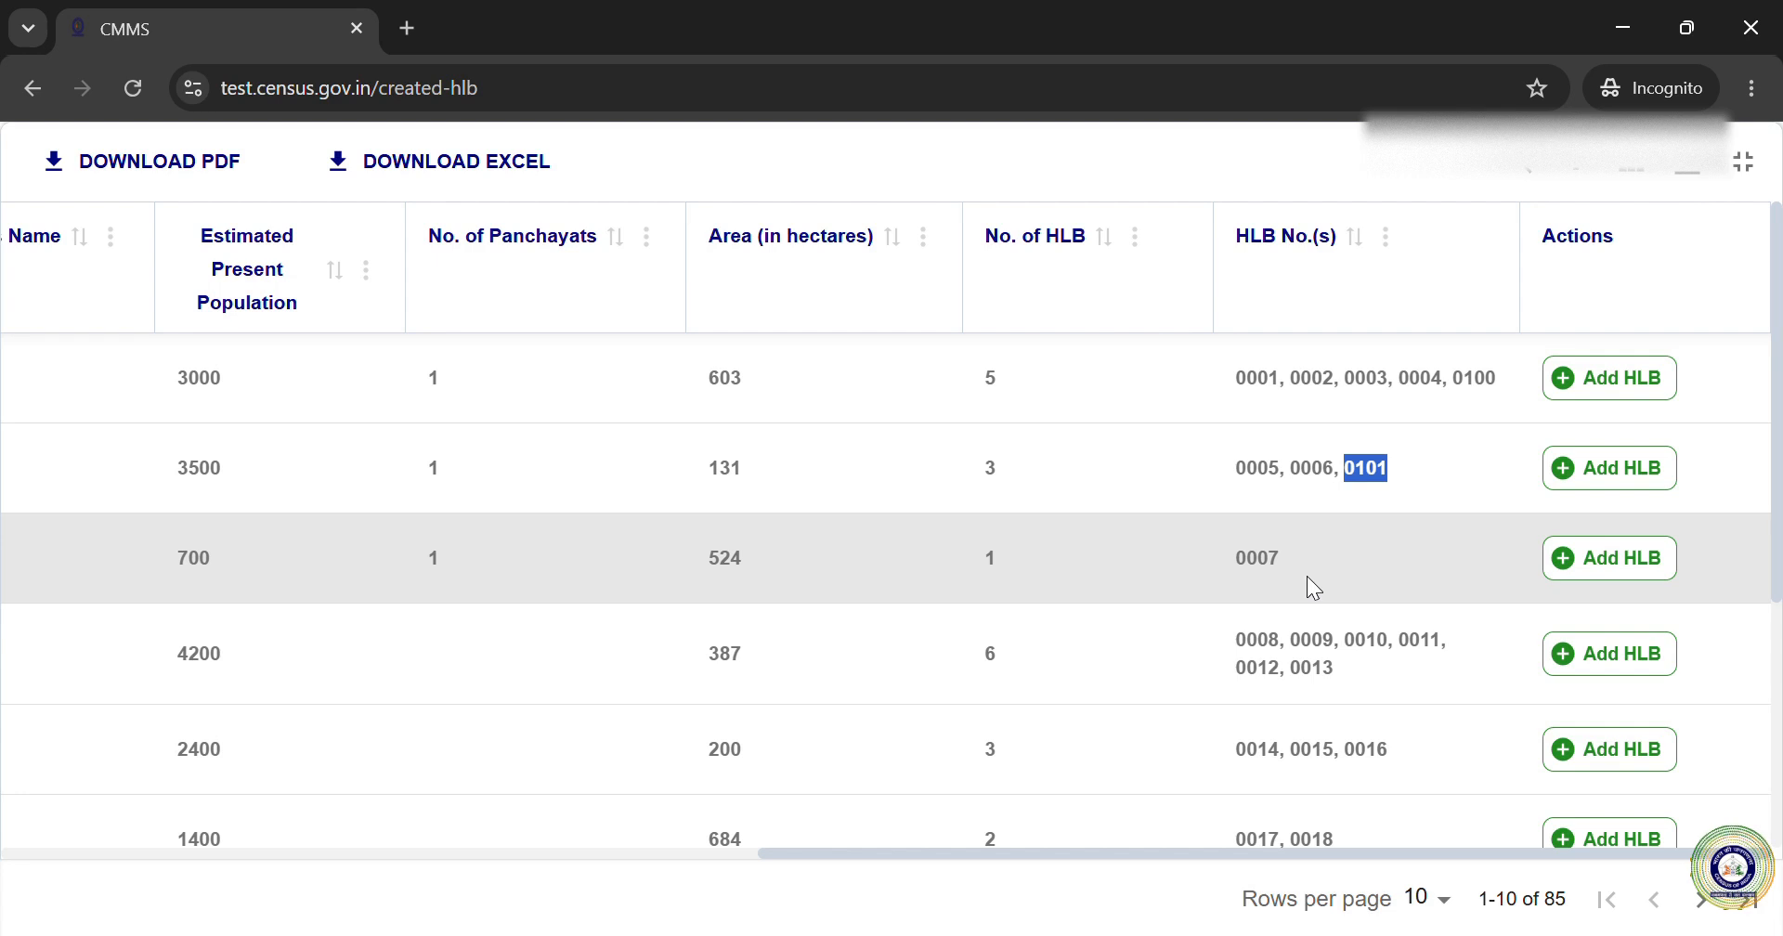
Step: Exit the HLB table's full screen and choose HLB MAPPING to reach the confirmation prompt
{"action": "left_click", "coordinate": [1754, 176]}
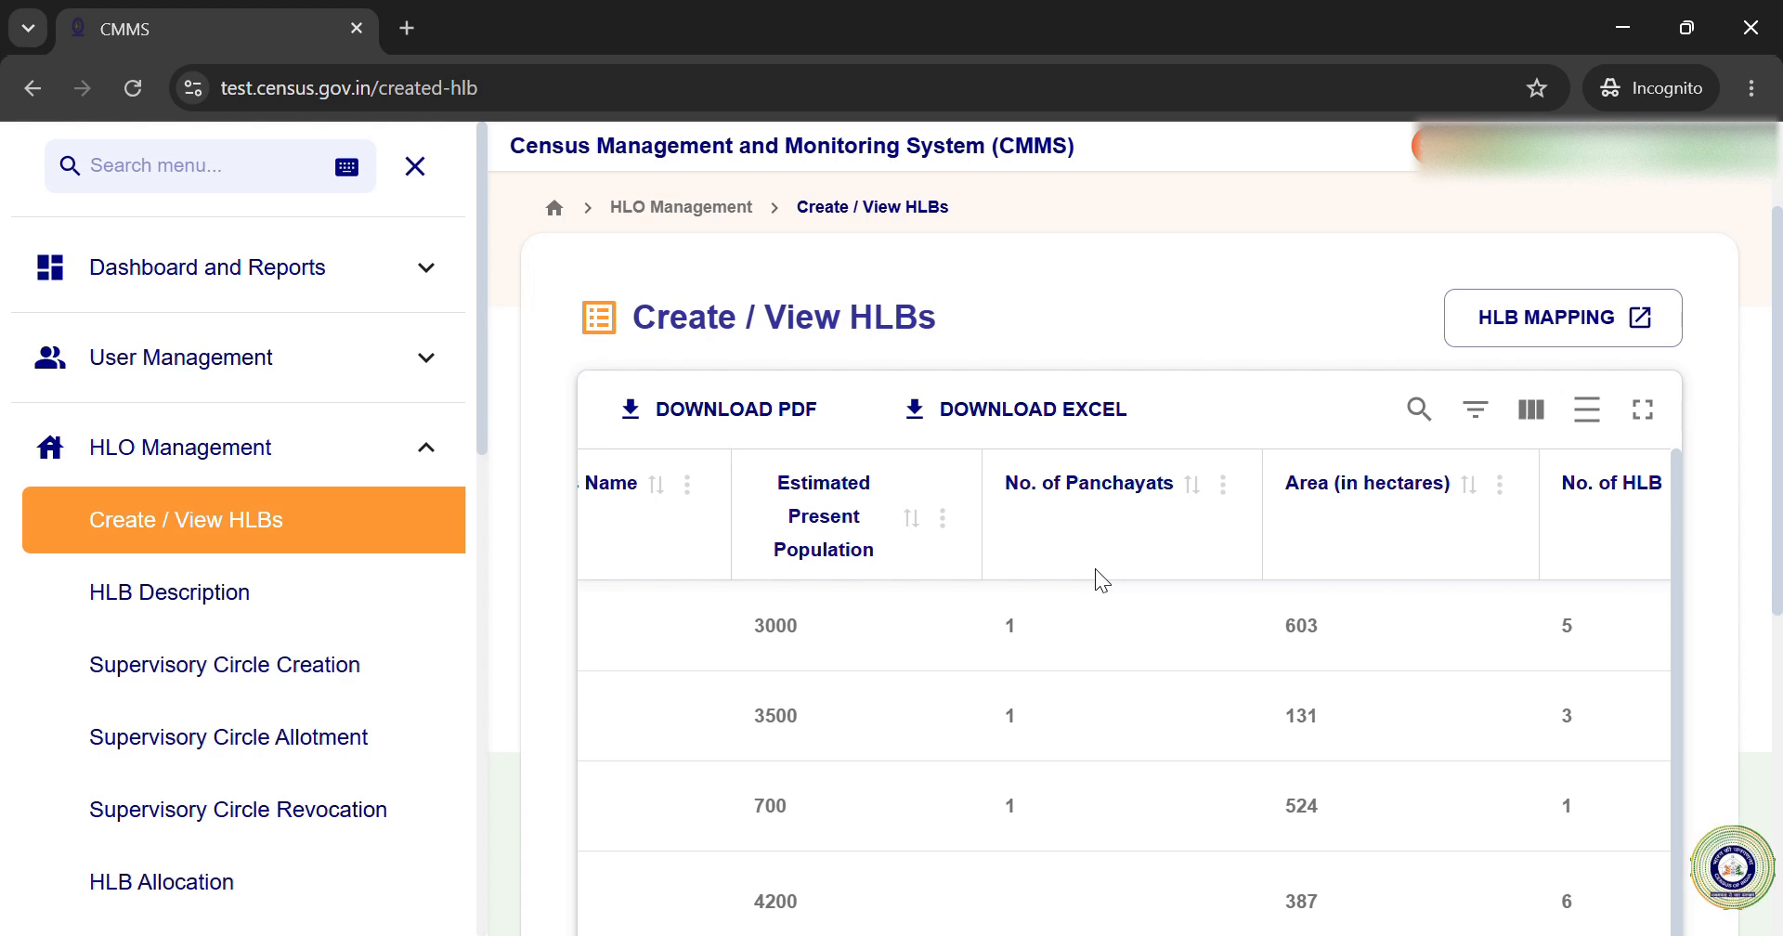
{"action": "scroll", "coordinate": [1723, 398], "scroll_direction": "down", "scroll_amount": 3}
{"action": "scroll", "coordinate": [1723, 394], "scroll_direction": "down", "scroll_amount": 4}
{"action": "scroll", "coordinate": [1723, 392], "scroll_direction": "up", "scroll_amount": 7}
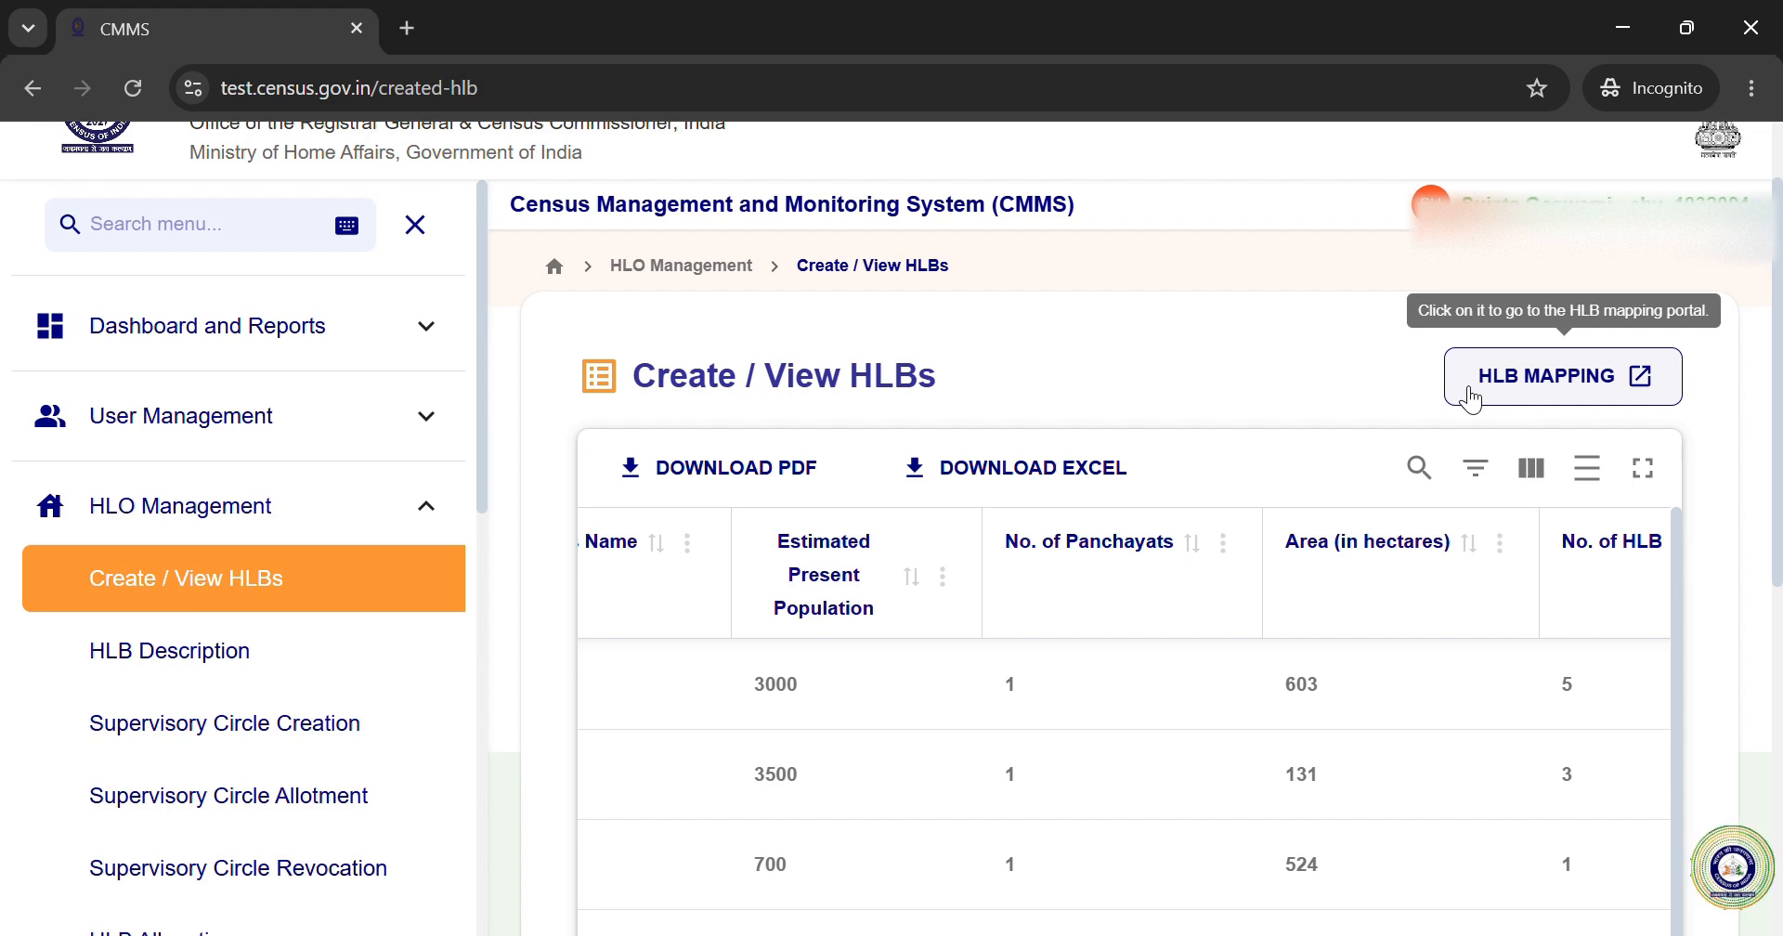
{"action": "left_click", "coordinate": [1541, 381]}
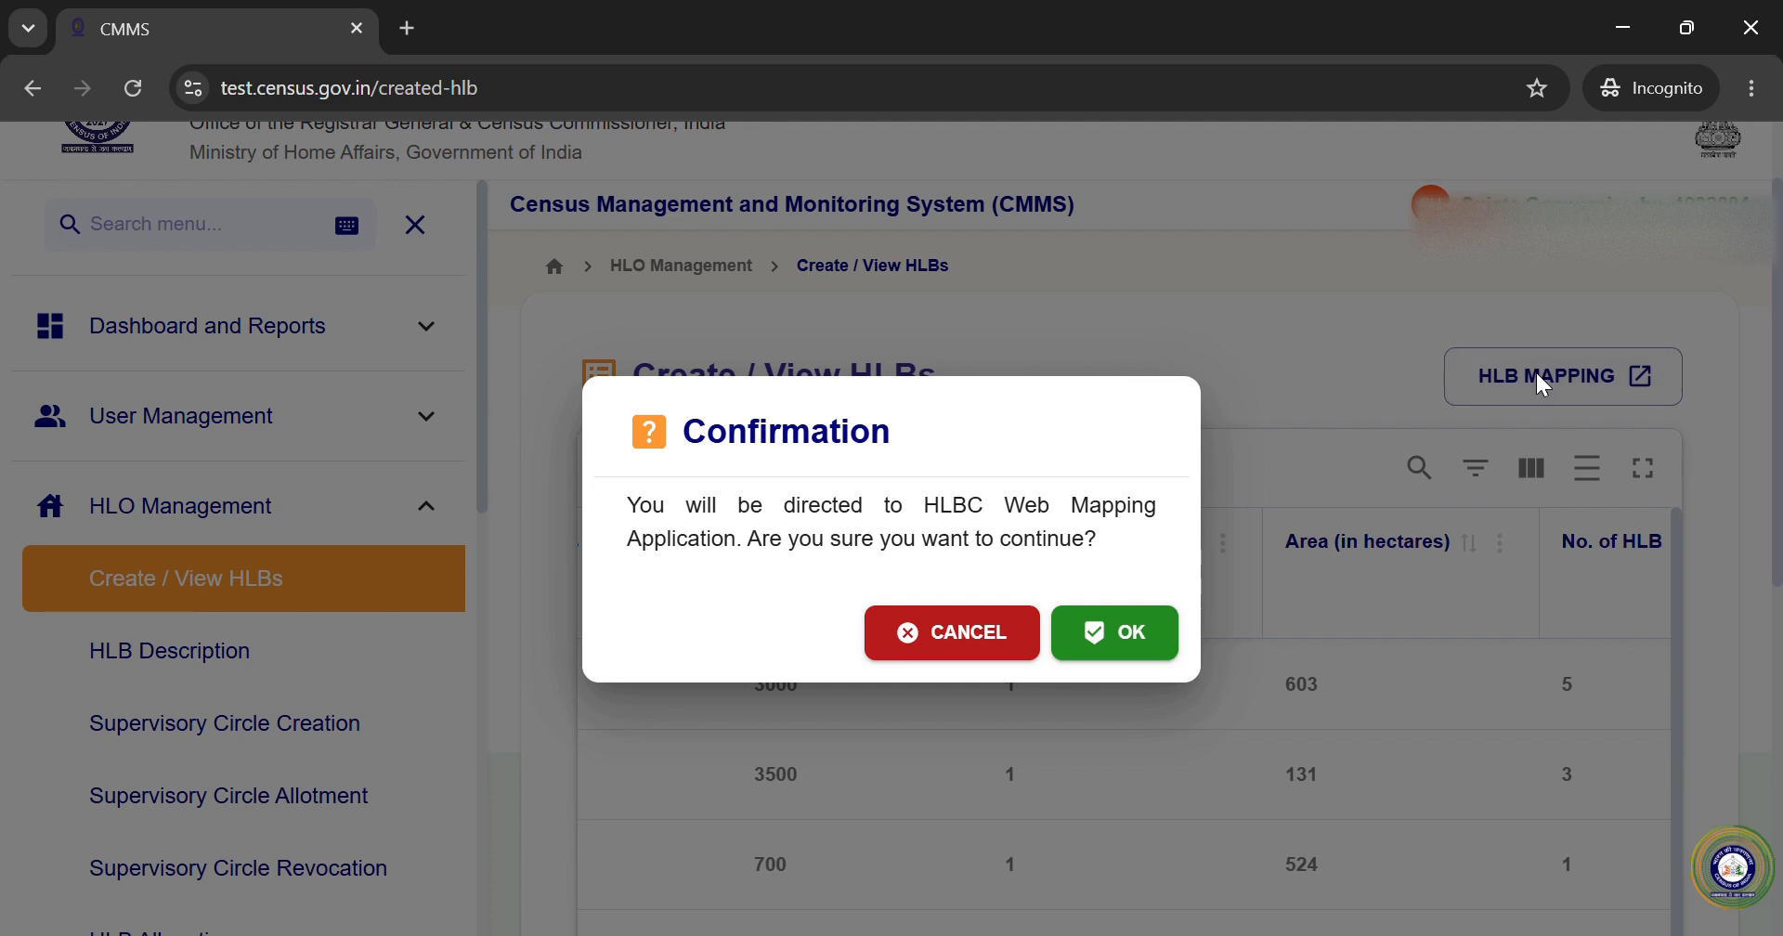
Step: Continue to the HLBC mapping app, enter the six-digit OTP and sign in
{"action": "left_click", "coordinate": [1133, 632]}
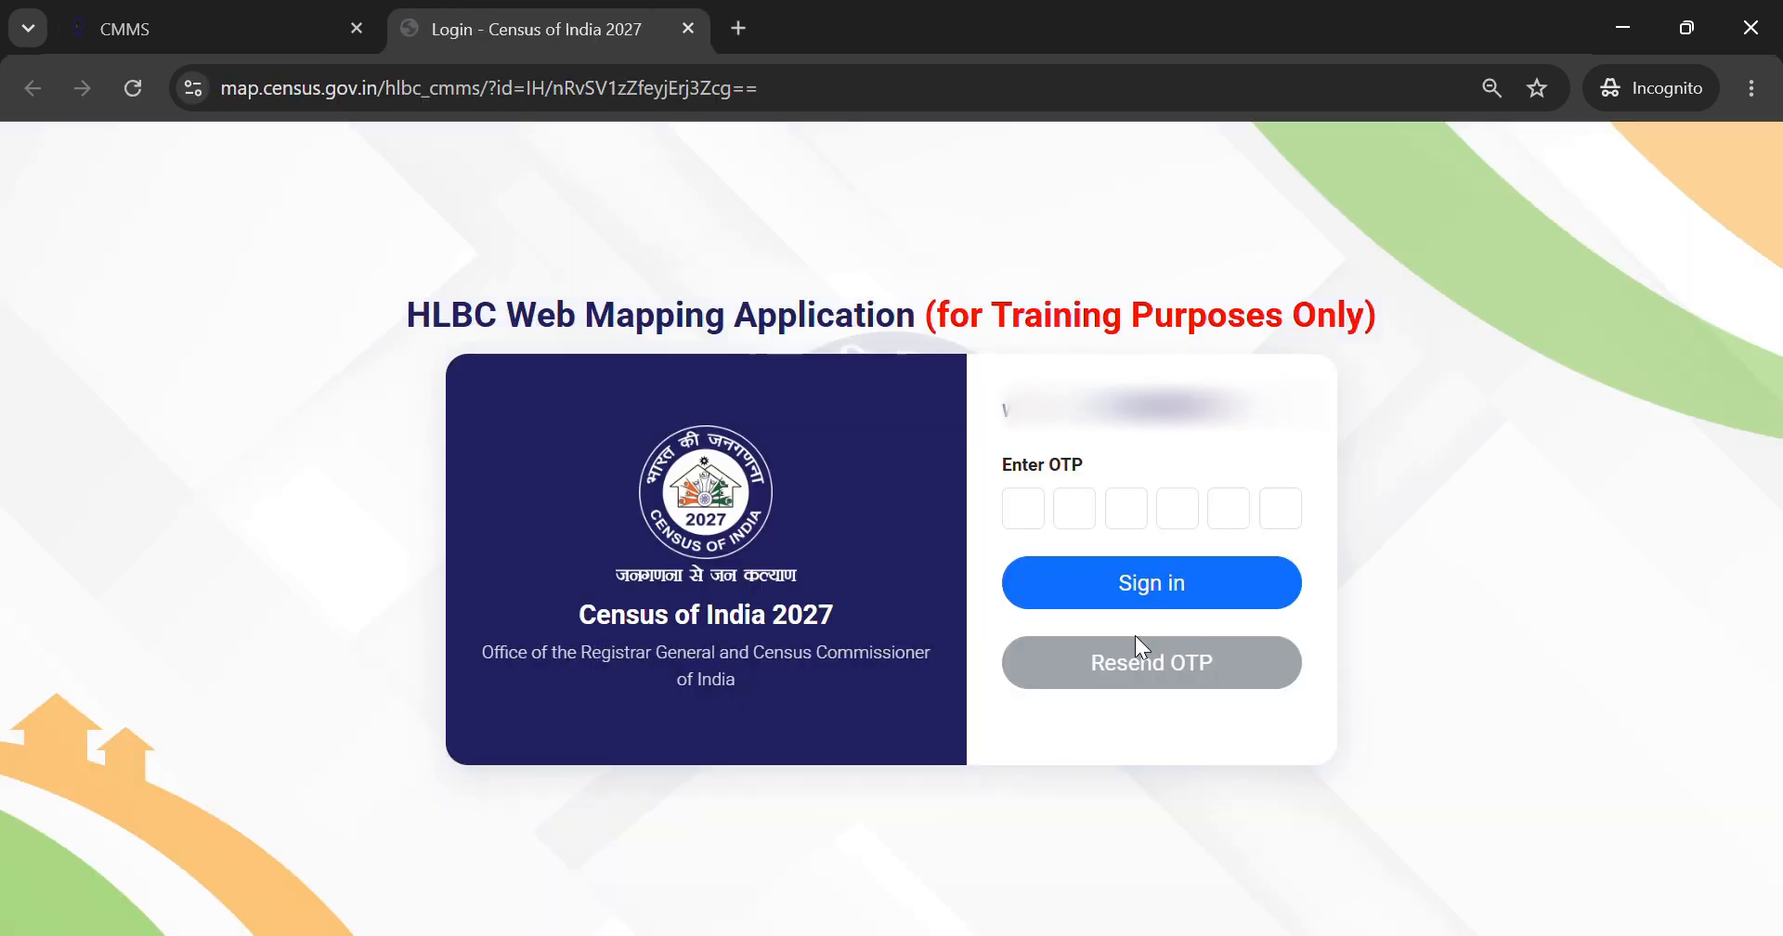
{"action": "left_click", "coordinate": [1030, 520]}
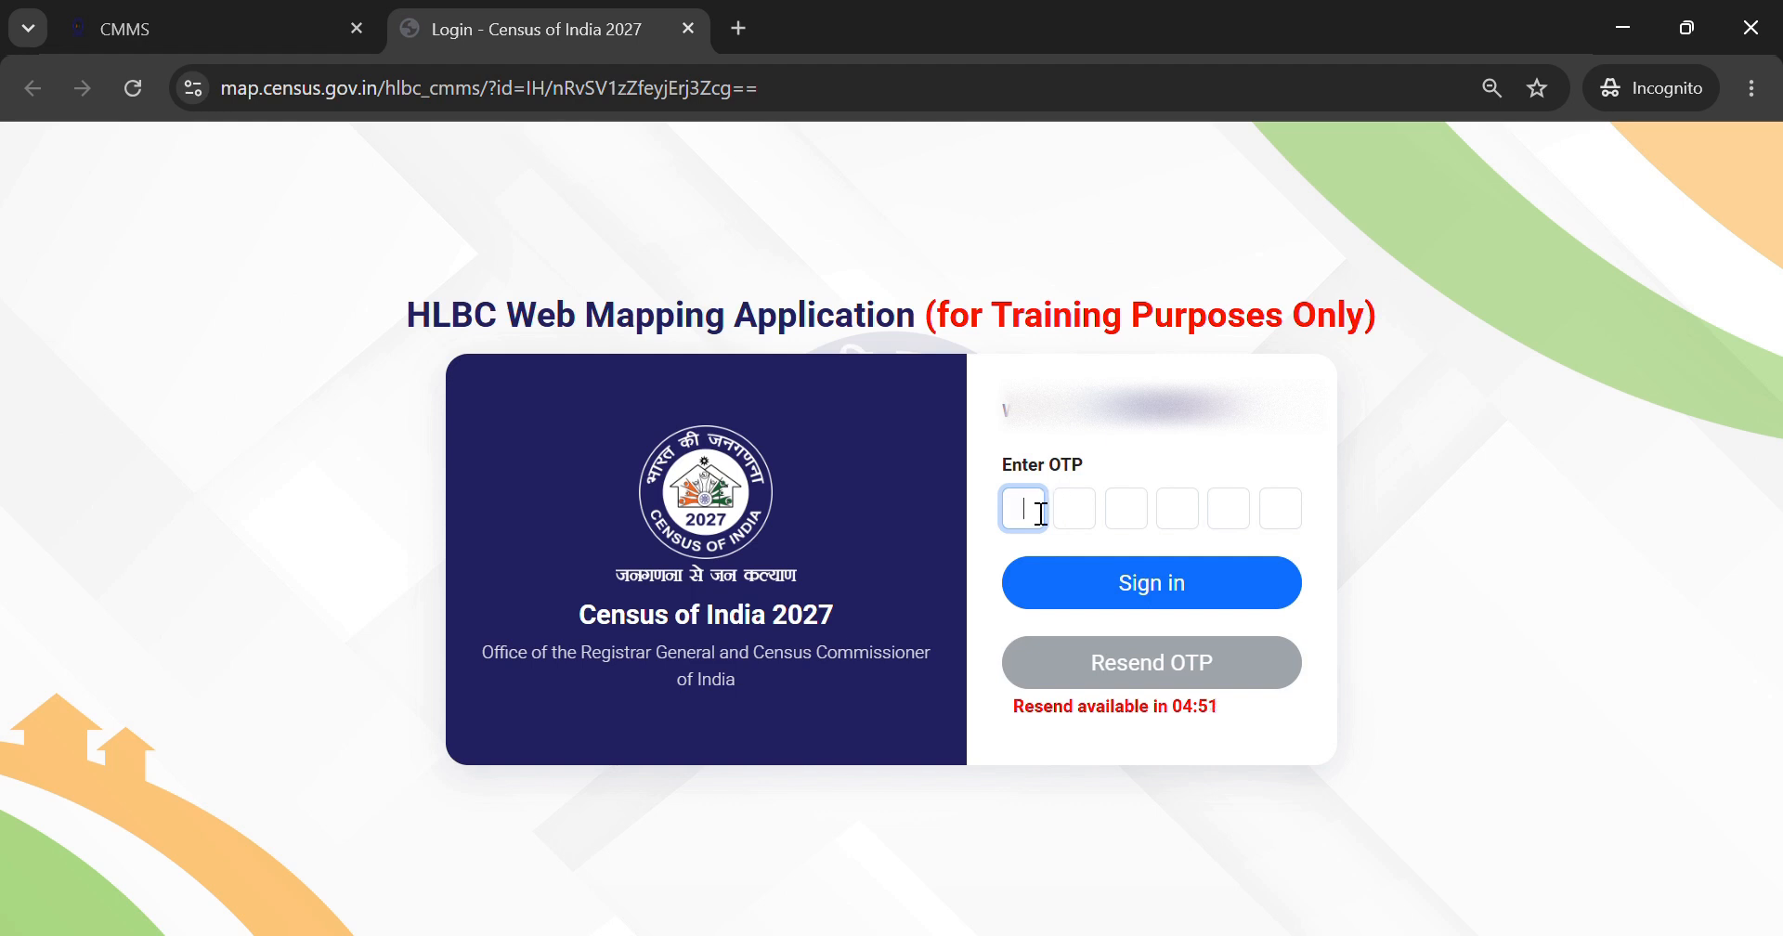
{"action": "type", "text": "123"}
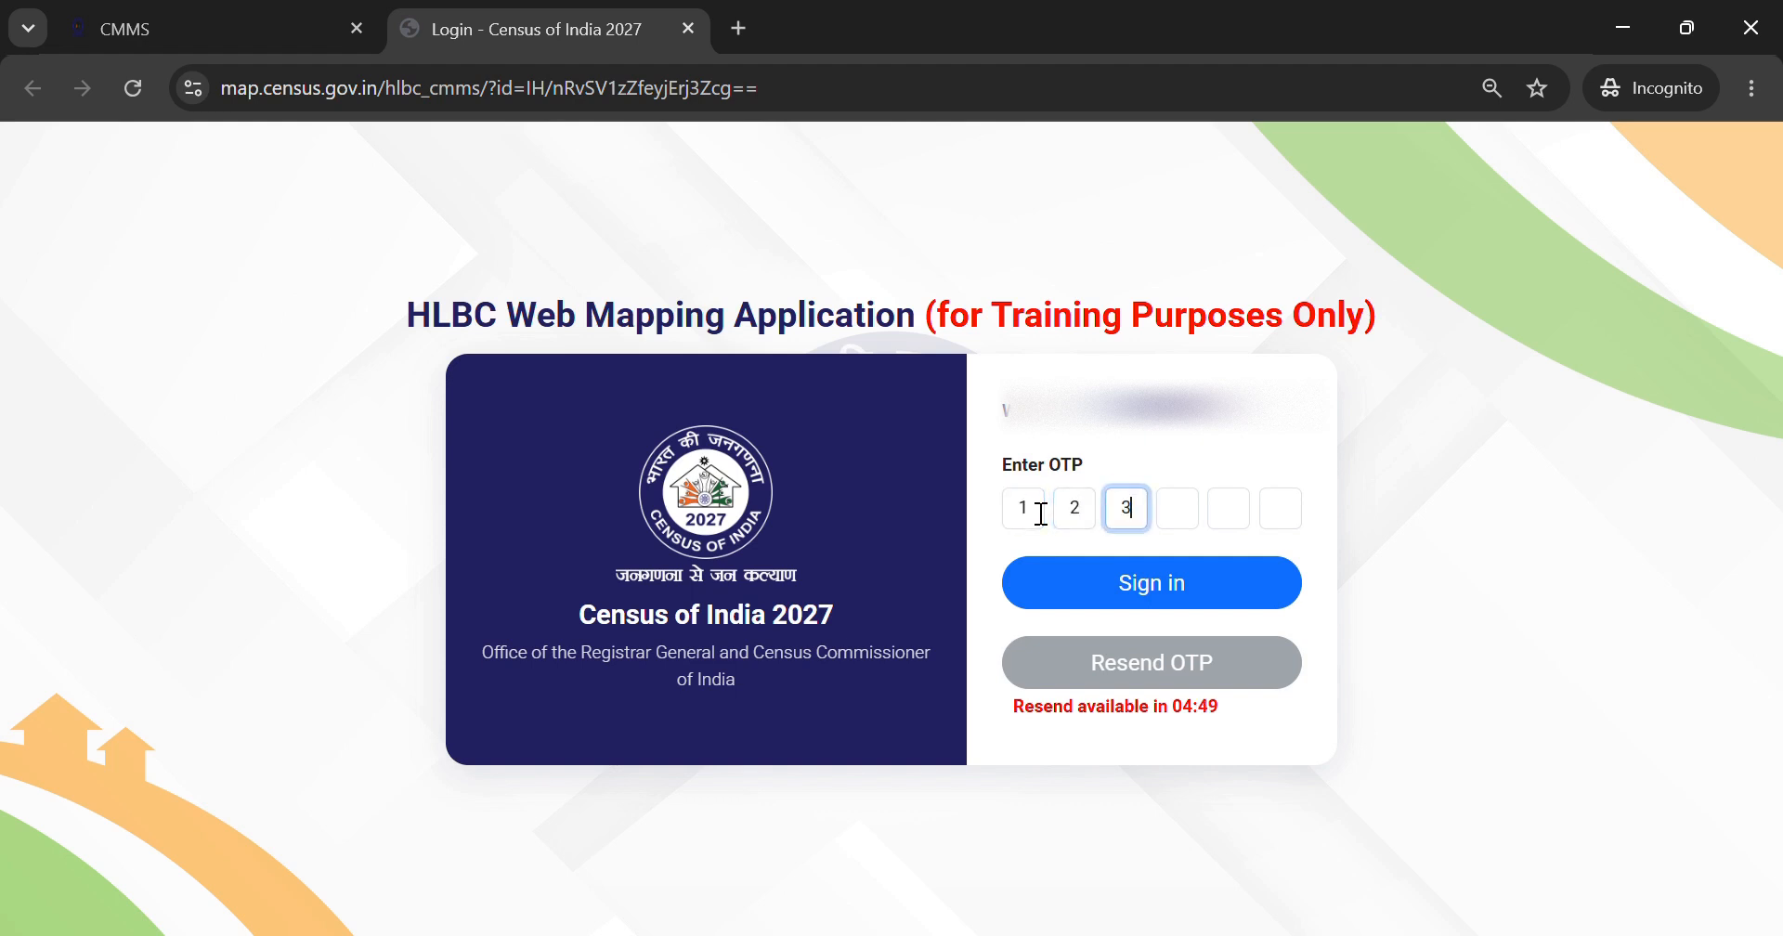
{"action": "type", "text": "456"}
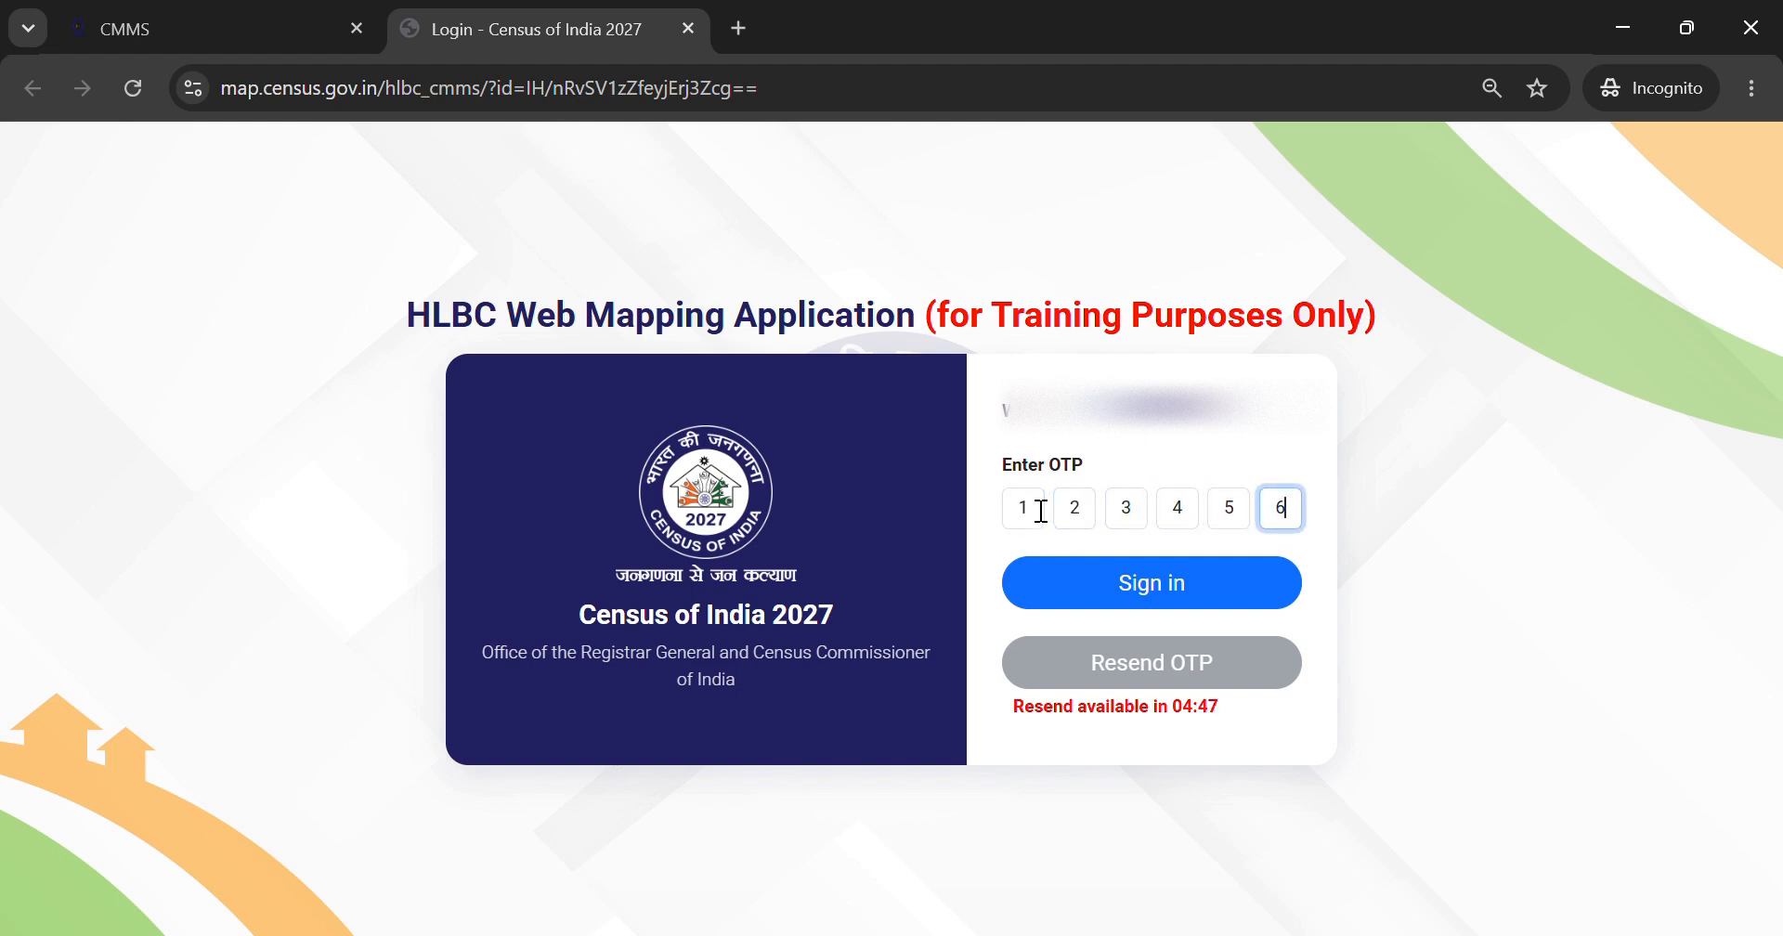
{"action": "left_click", "coordinate": [1132, 592]}
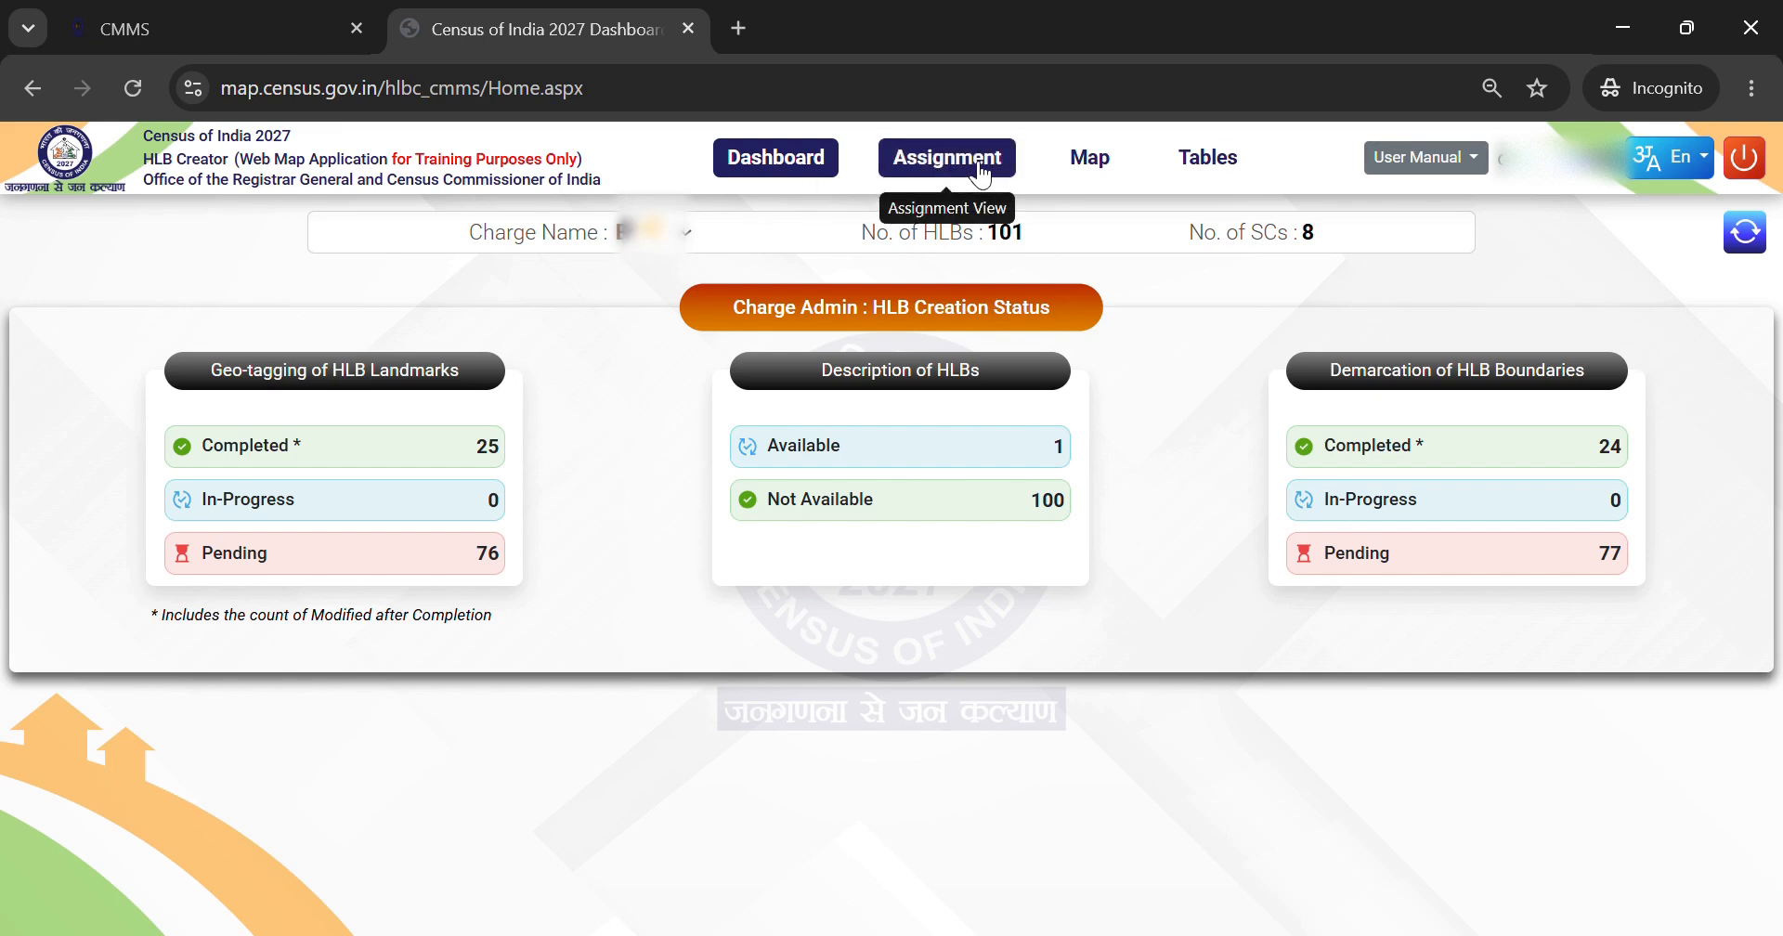
Step: Open Assignment in the mapping app, then return to the CMMS tab
{"action": "left_click", "coordinate": [941, 170]}
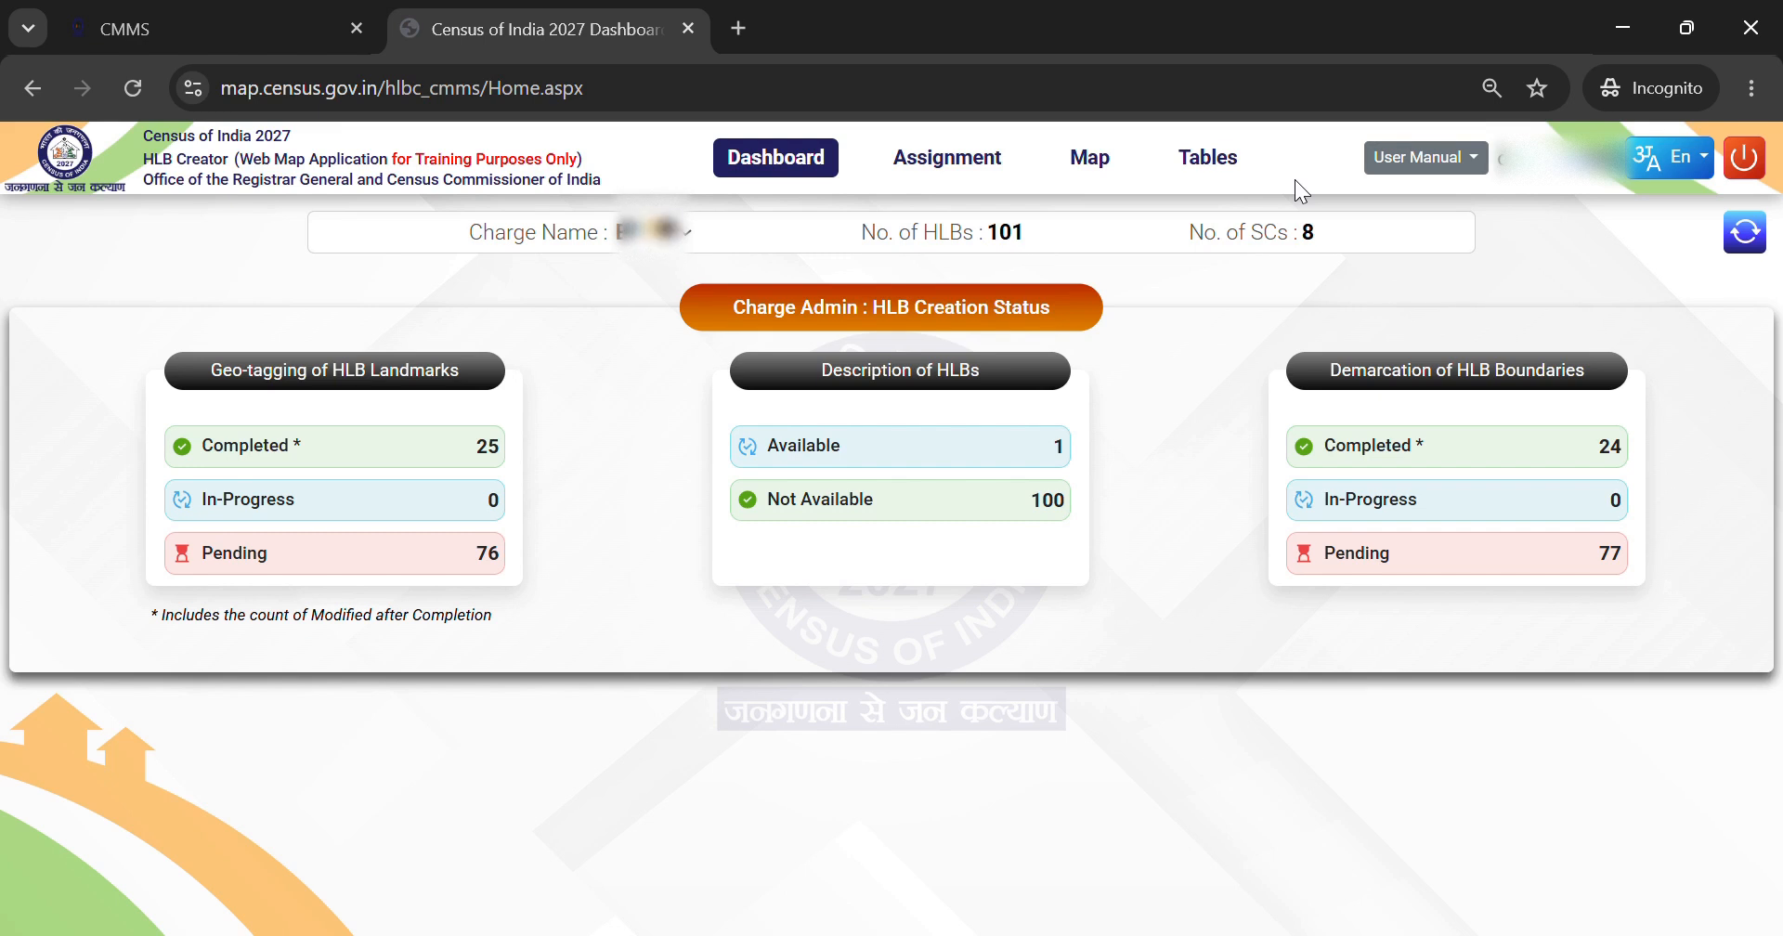
{"action": "left_click", "coordinate": [196, 22]}
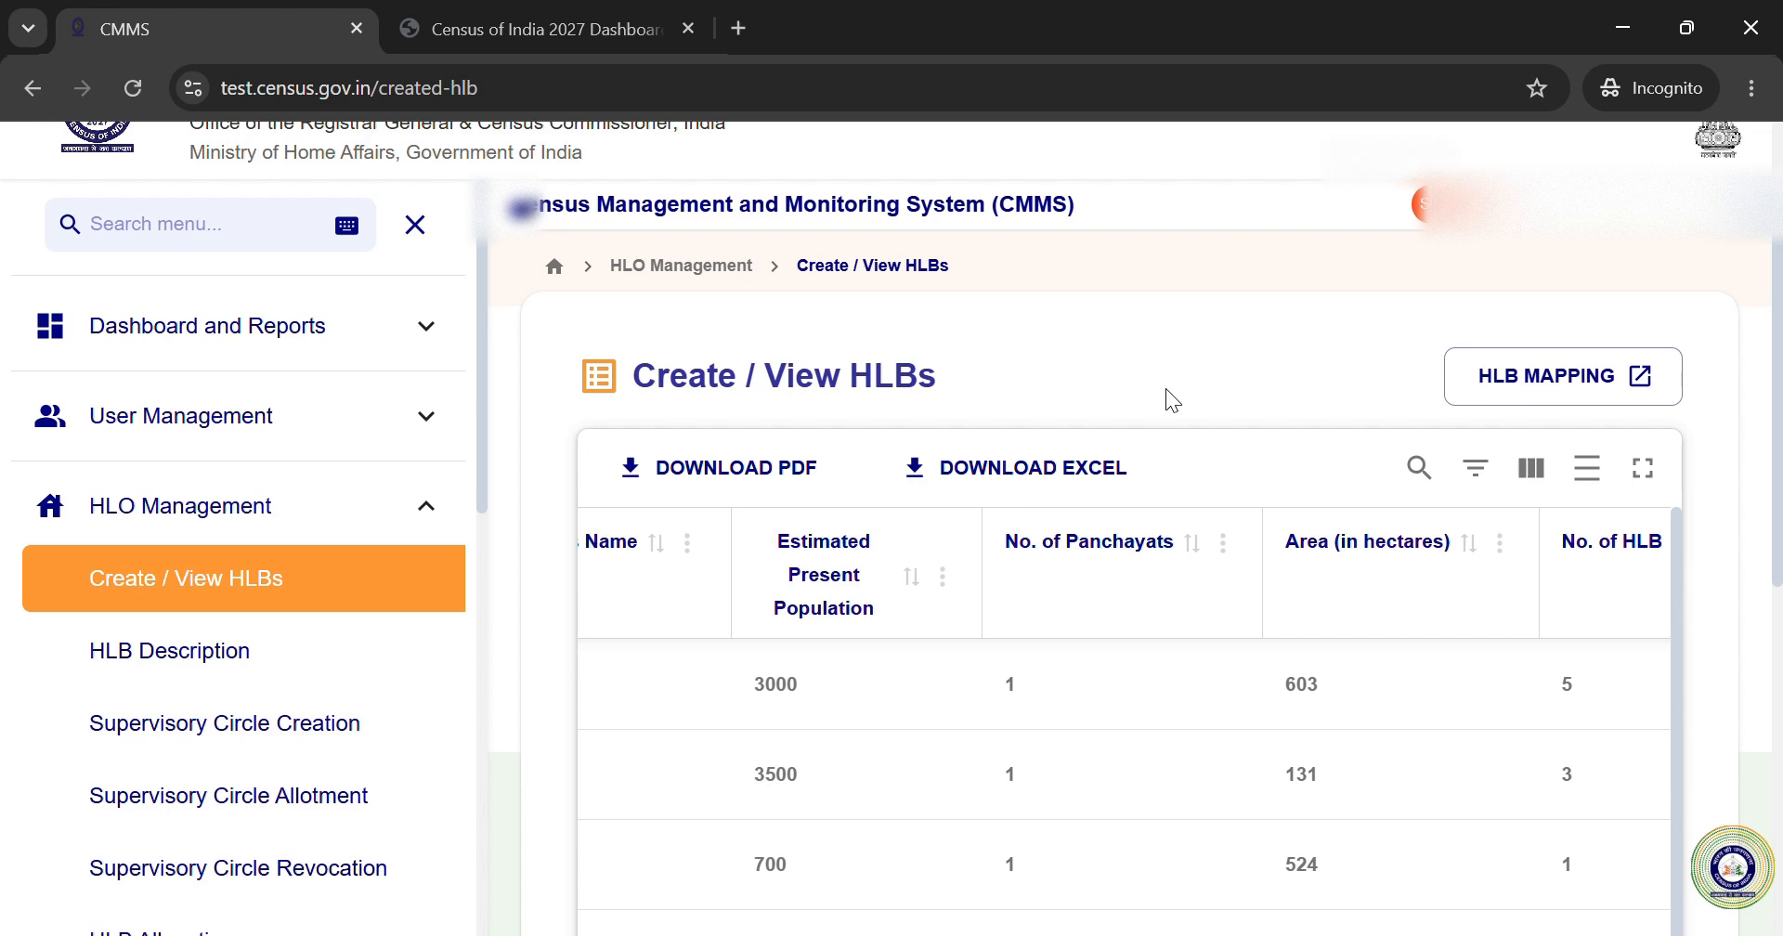
Step: Check the HLB table full screen, then export it with DOWNLOAD EXCEL
{"action": "left_click", "coordinate": [1650, 481]}
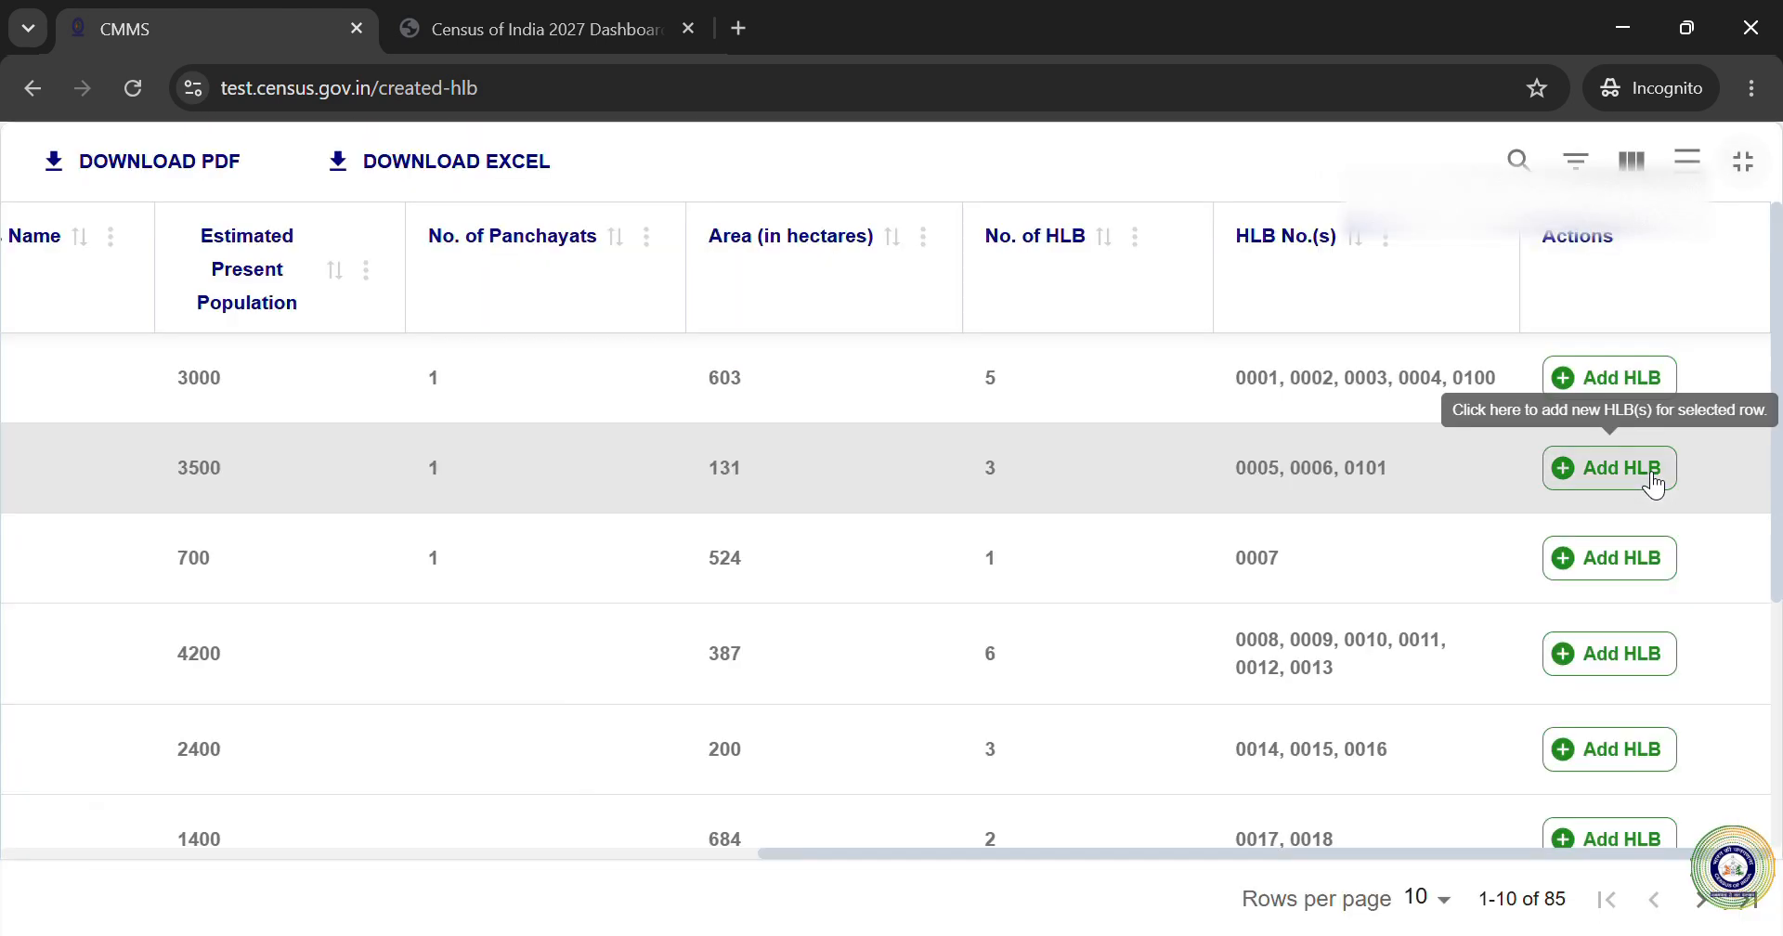
{"action": "left_click", "coordinate": [1746, 167]}
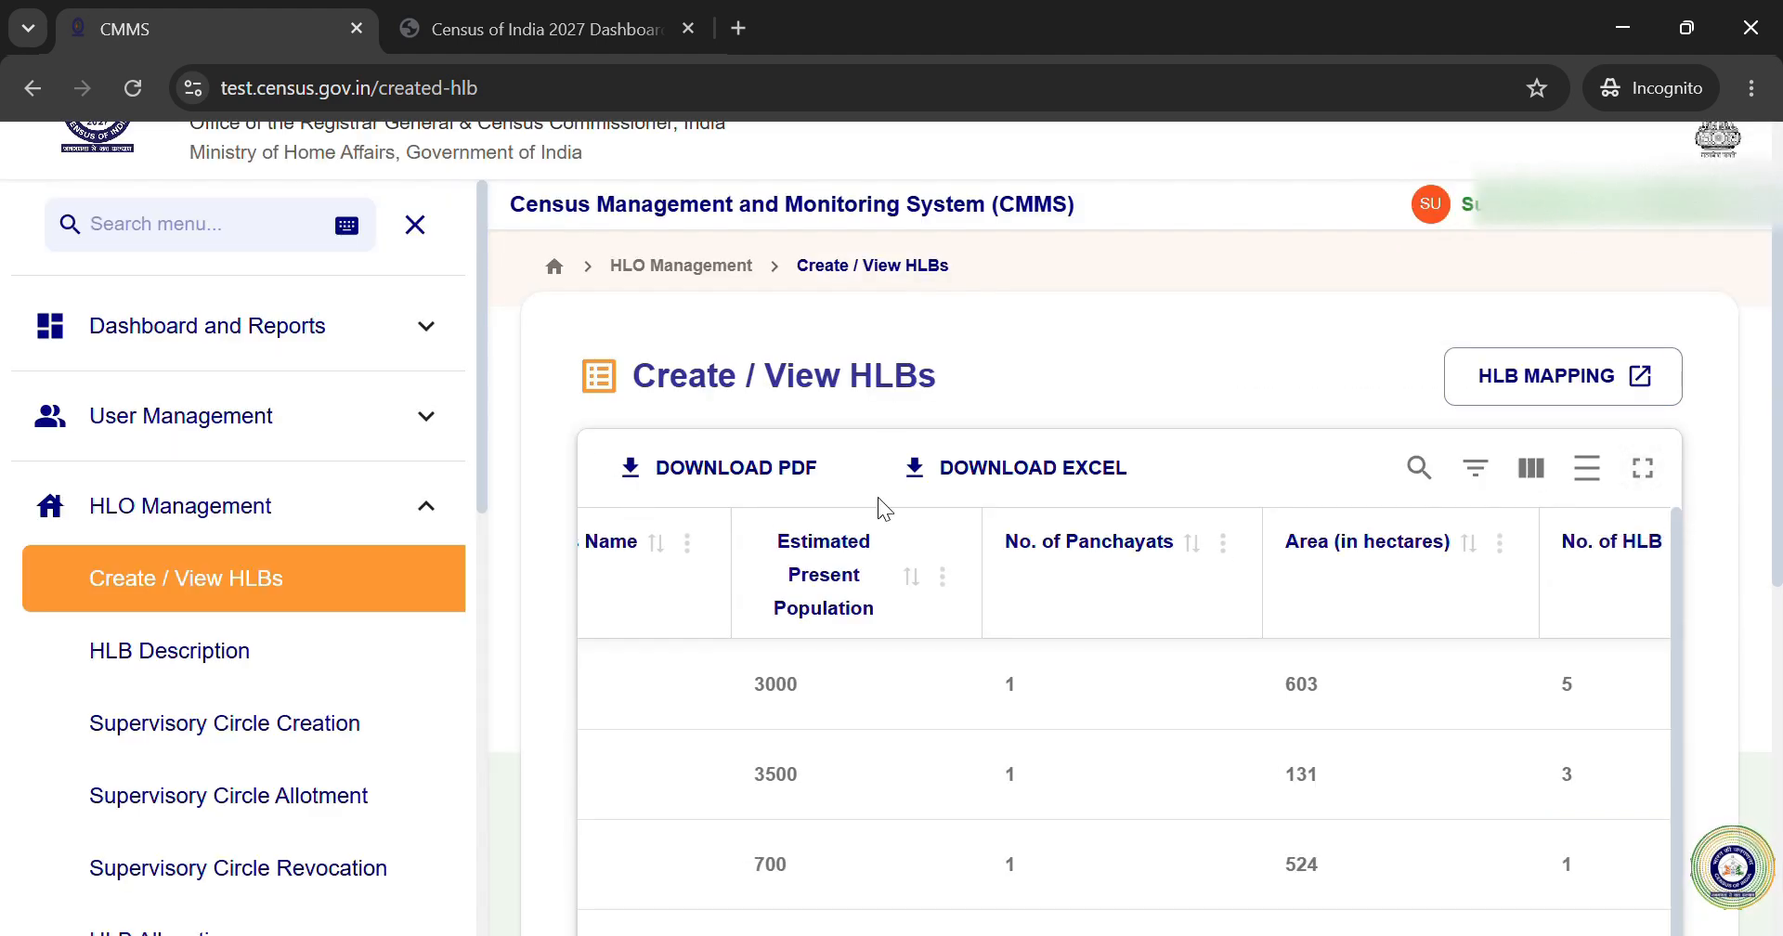
{"action": "scroll", "coordinate": [1765, 565], "scroll_direction": "down", "scroll_amount": 2}
{"action": "scroll", "coordinate": [1764, 566], "scroll_direction": "down", "scroll_amount": 5}
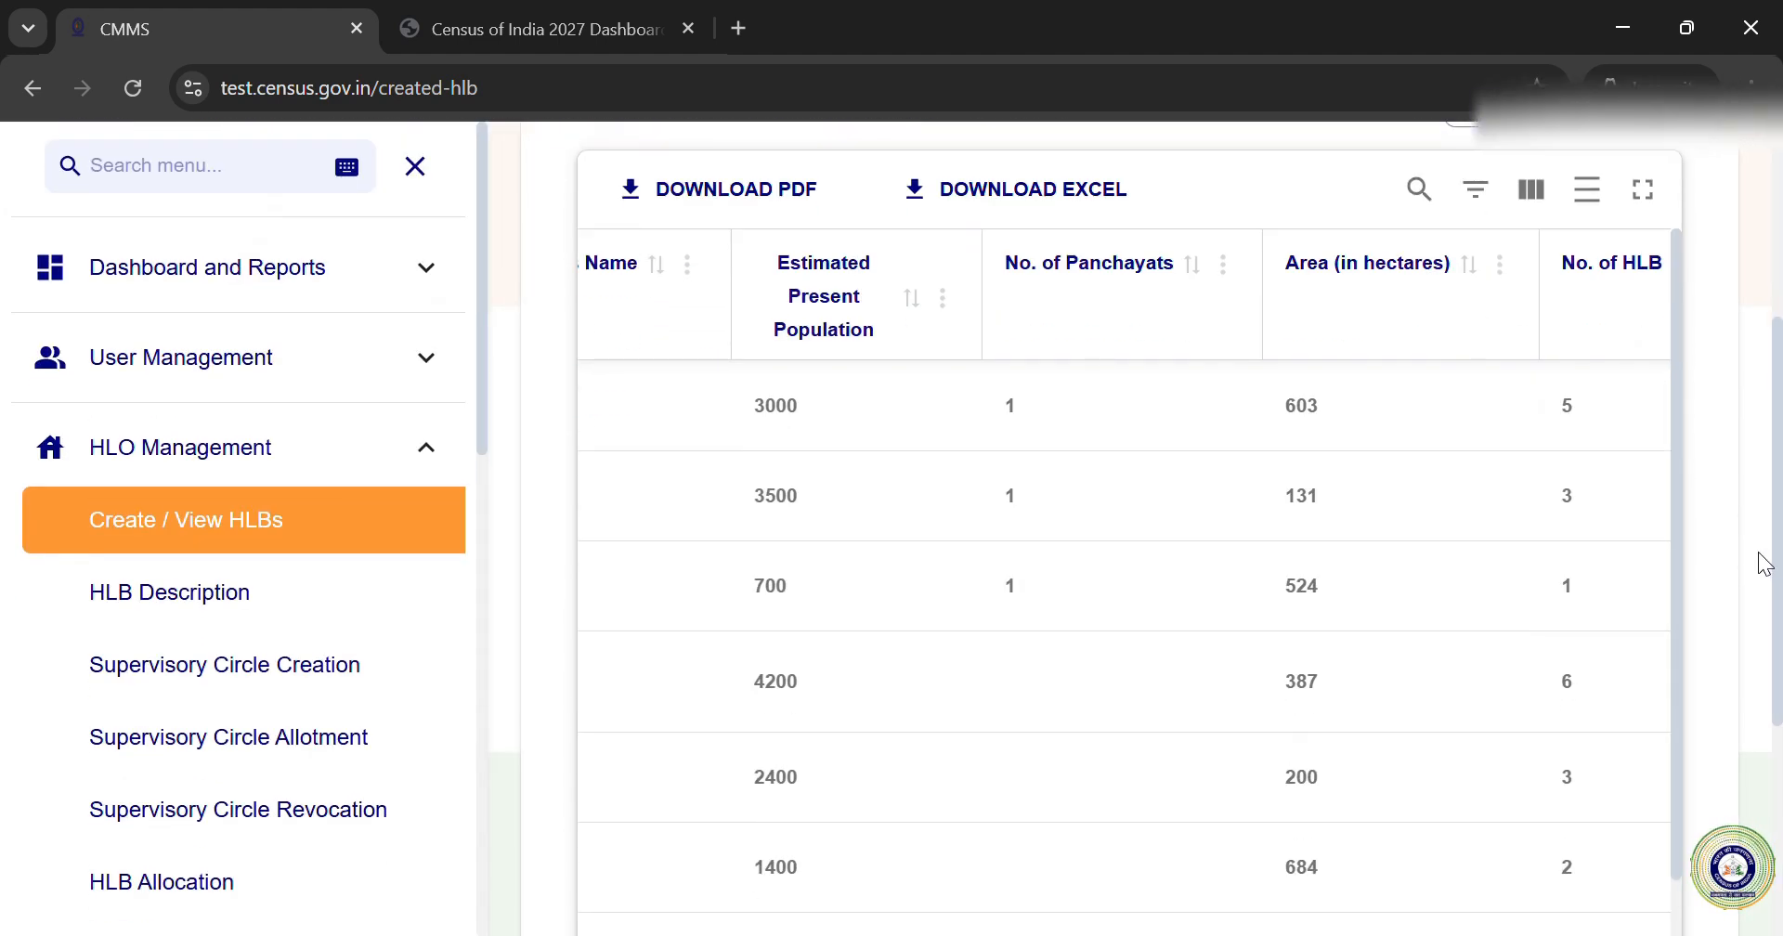
{"action": "scroll", "coordinate": [1765, 564], "scroll_direction": "up", "scroll_amount": 7}
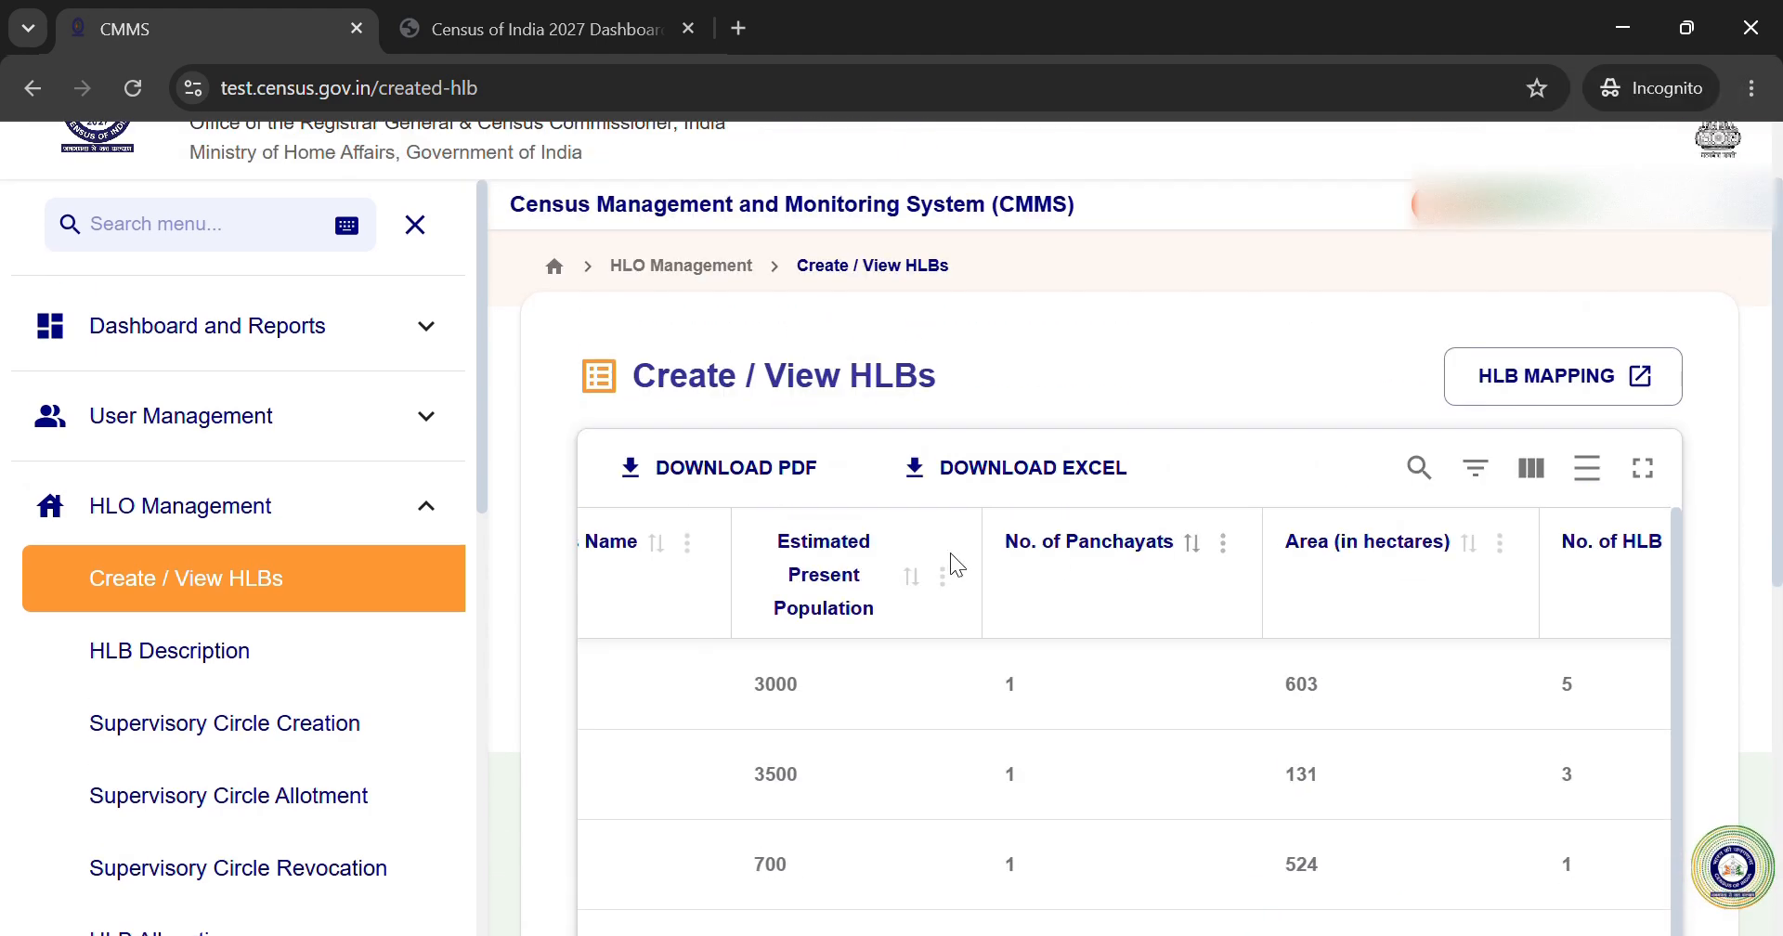
{"action": "left_click", "coordinate": [1027, 471]}
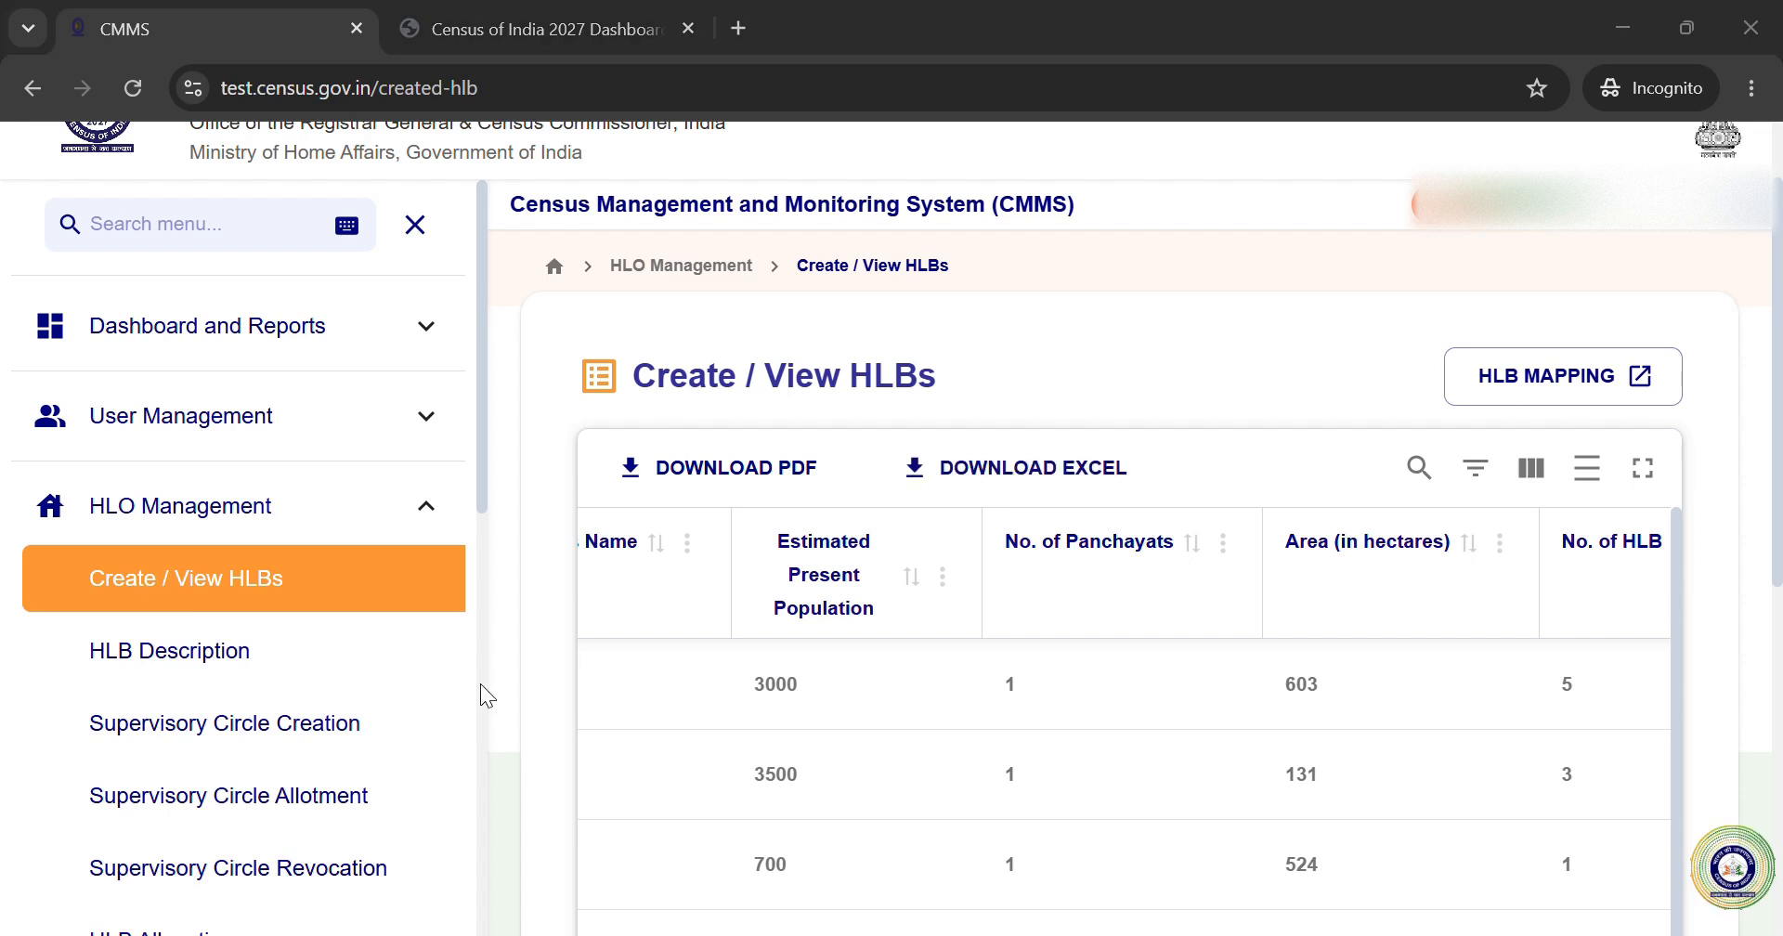
{"action": "left_click", "coordinate": [1703, 882]}
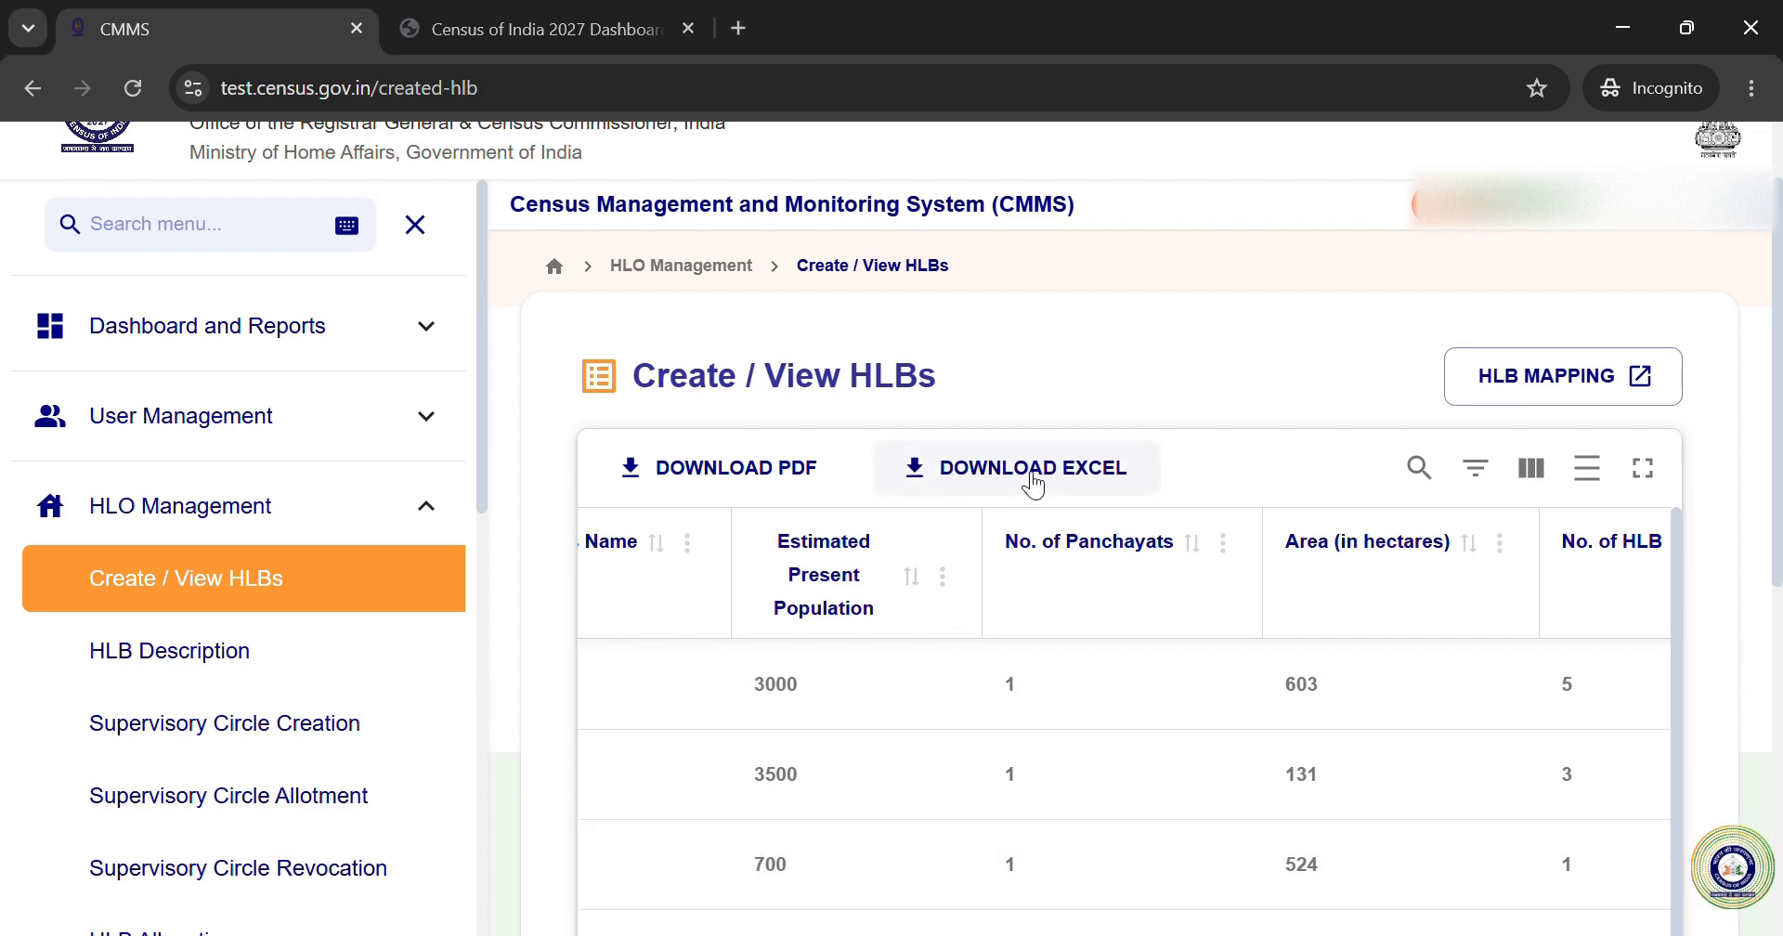